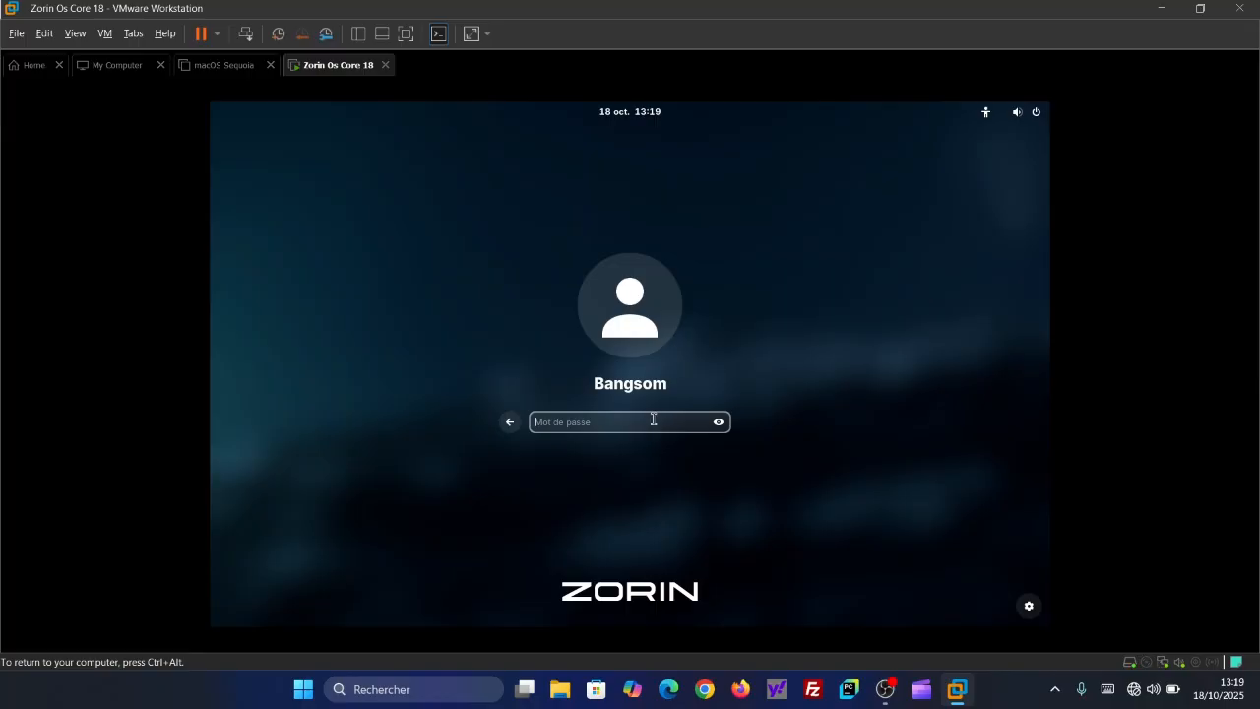
- Log in to the Zorin OS virtual machine with the account password and display it in full screen
{"action": "type", "text": "••"}
{"action": "key", "text": "BackSpace"}
{"action": "type", "text": "•••"}
{"action": "key", "text": "Return"}
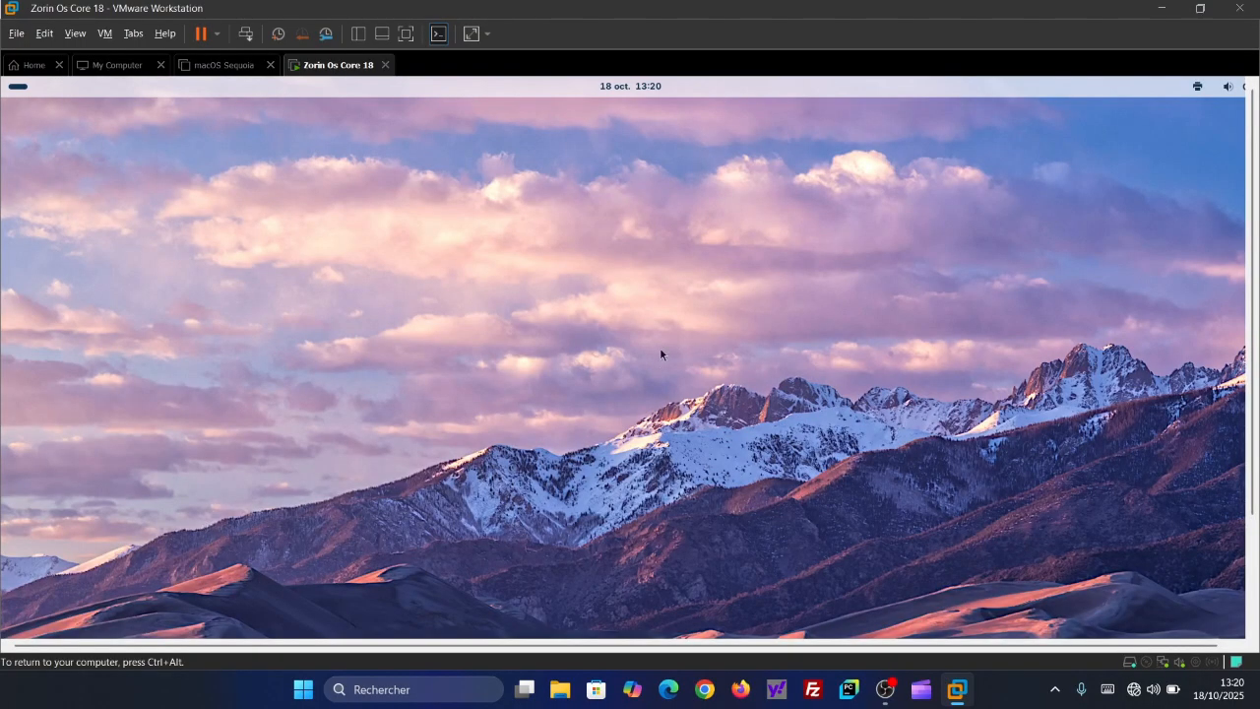
{"action": "left_click", "coordinate": [406, 34]}
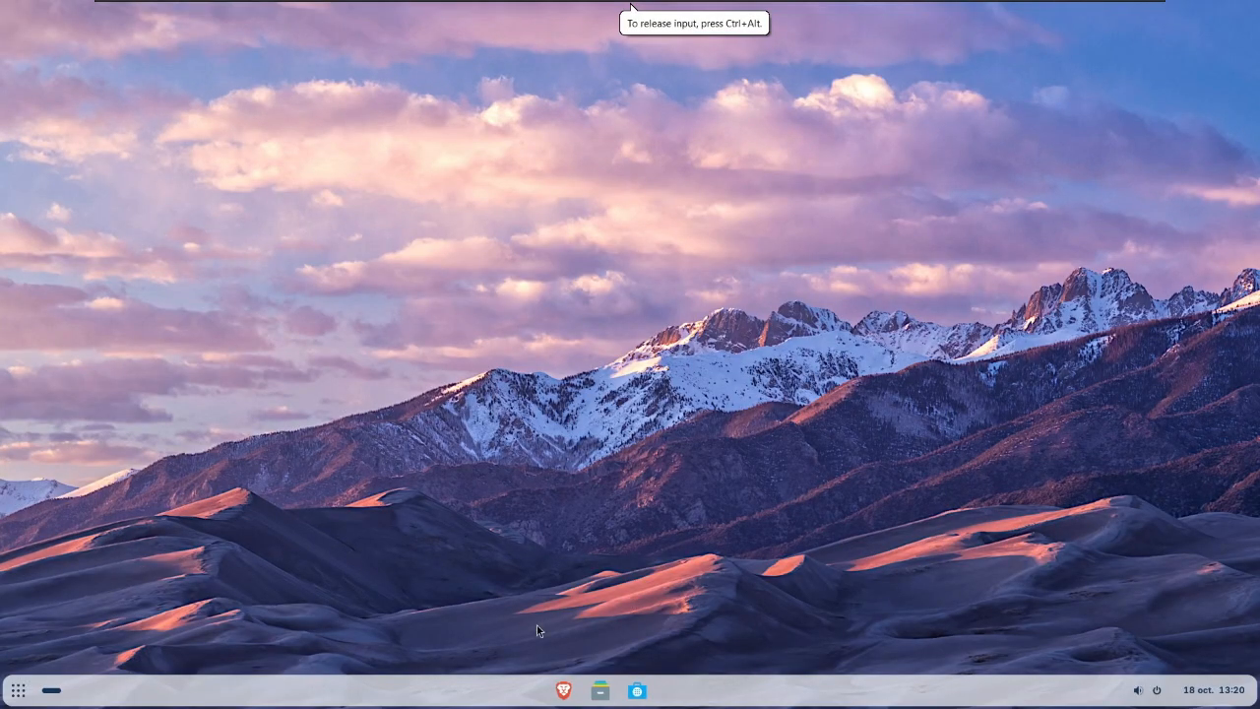
- Open the system settings (Paramètres), look through the categories including Applications, and close the window
{"action": "left_click", "coordinate": [18, 690]}
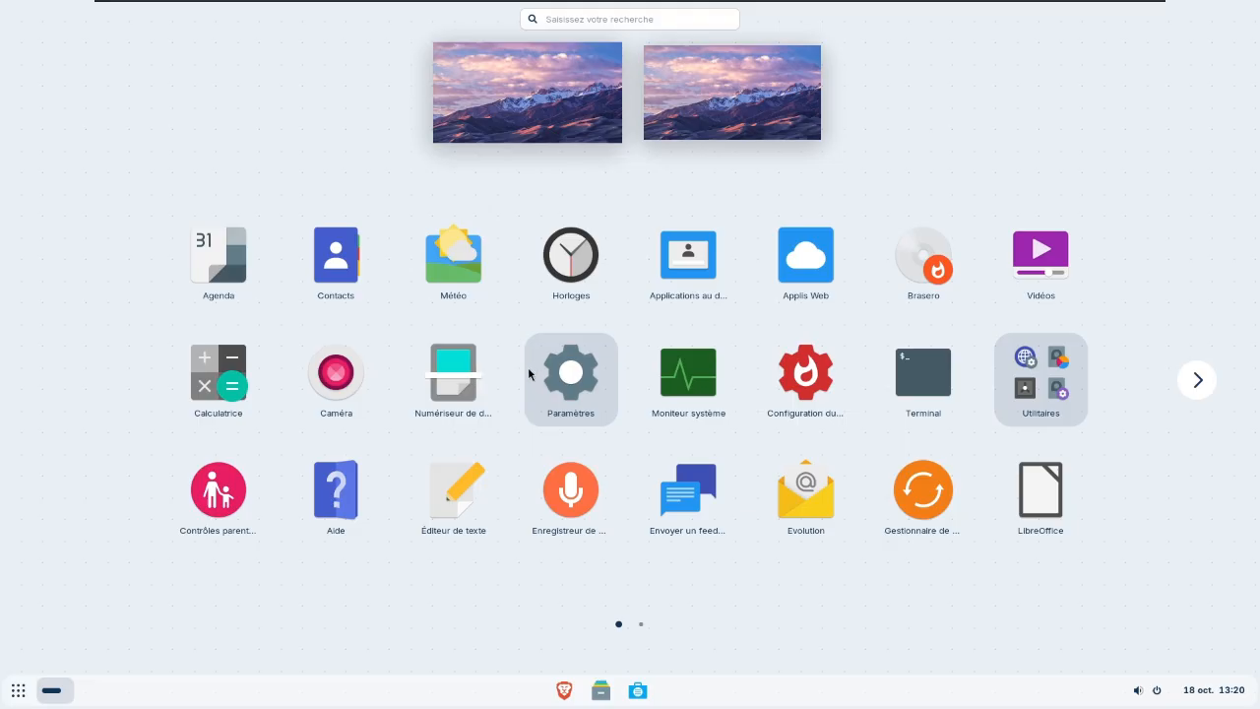
{"action": "left_click", "coordinate": [570, 371]}
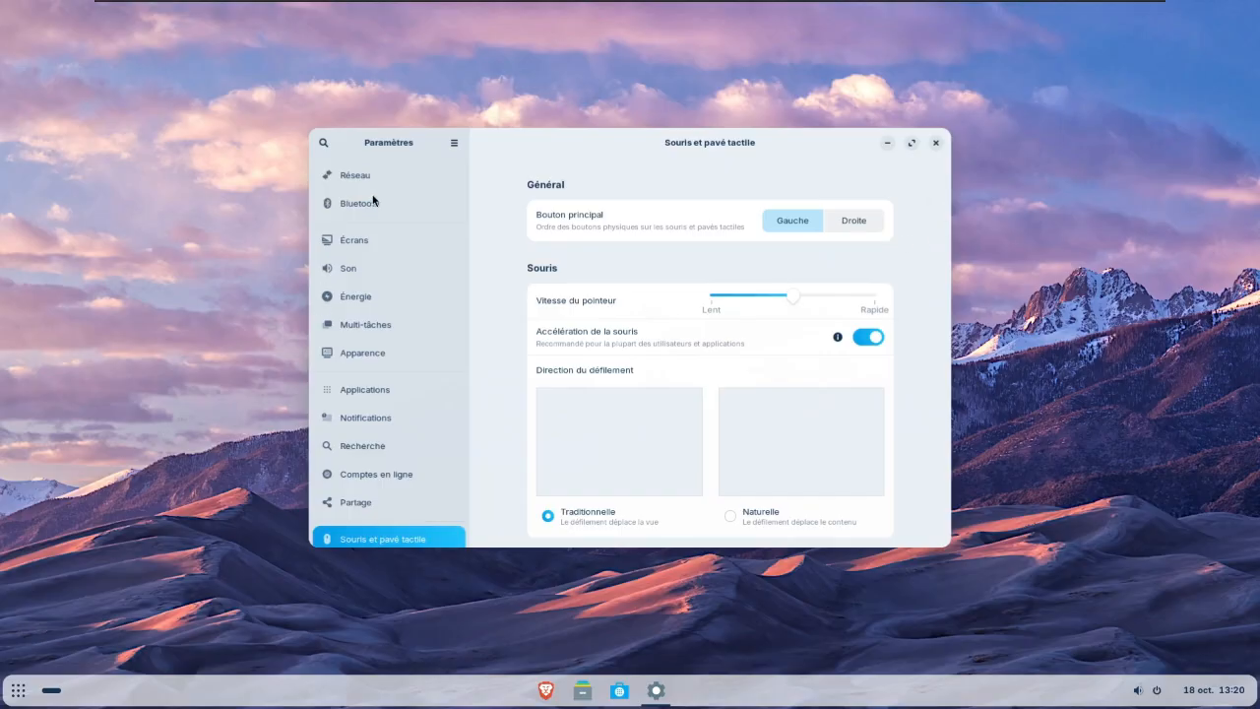
{"action": "scroll", "coordinate": [374, 202], "scroll_direction": "down", "scroll_amount": 4}
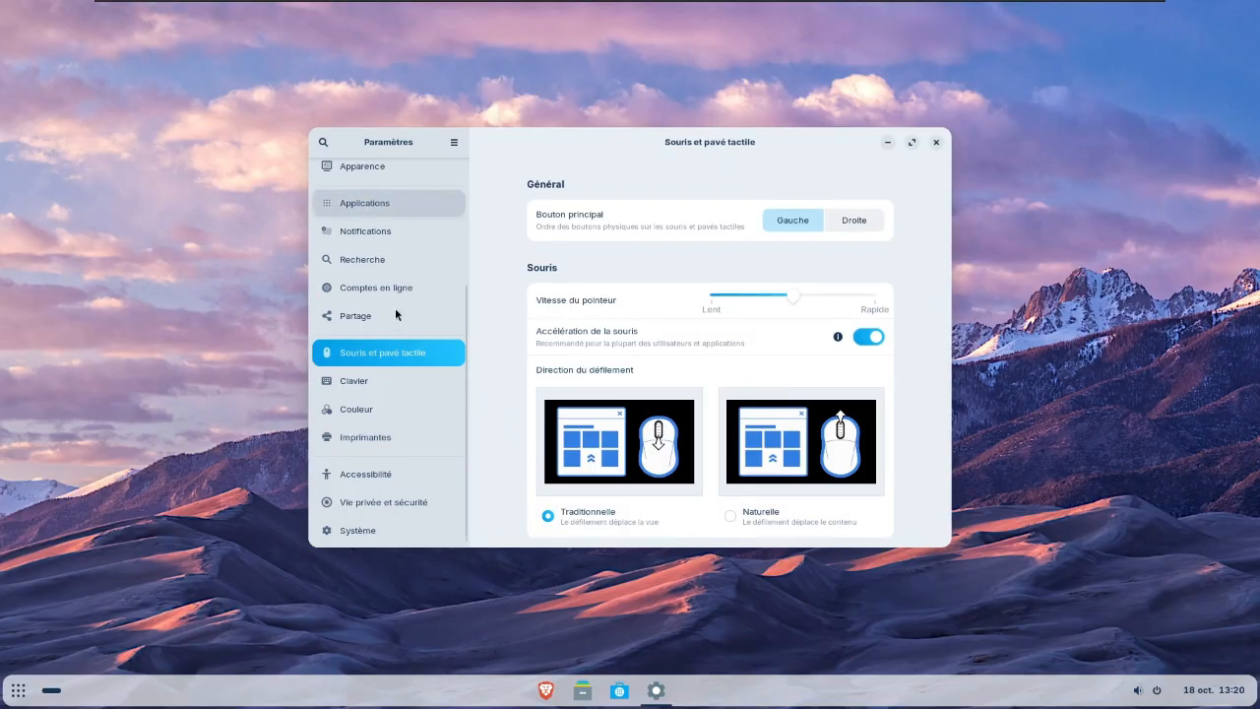
{"action": "left_click", "coordinate": [934, 143]}
- Launch the firewall configuration, authenticating with the account password
{"action": "left_click", "coordinate": [18, 690]}
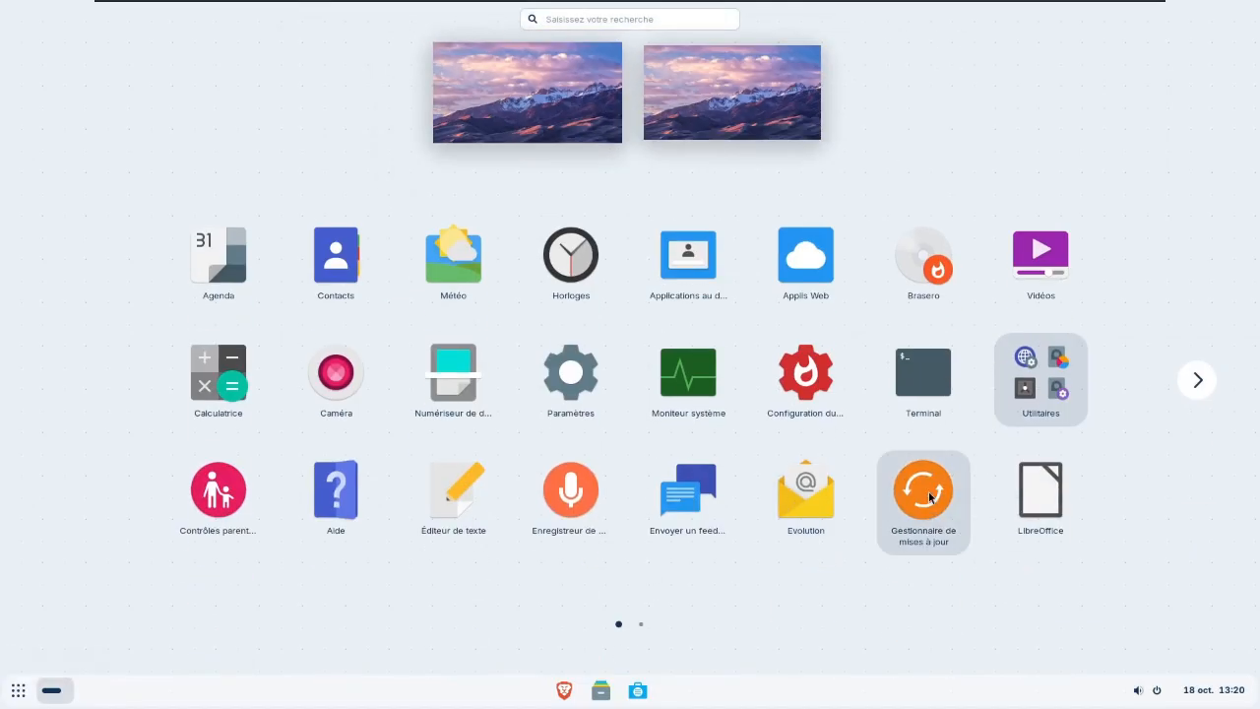
{"action": "left_click", "coordinate": [816, 380]}
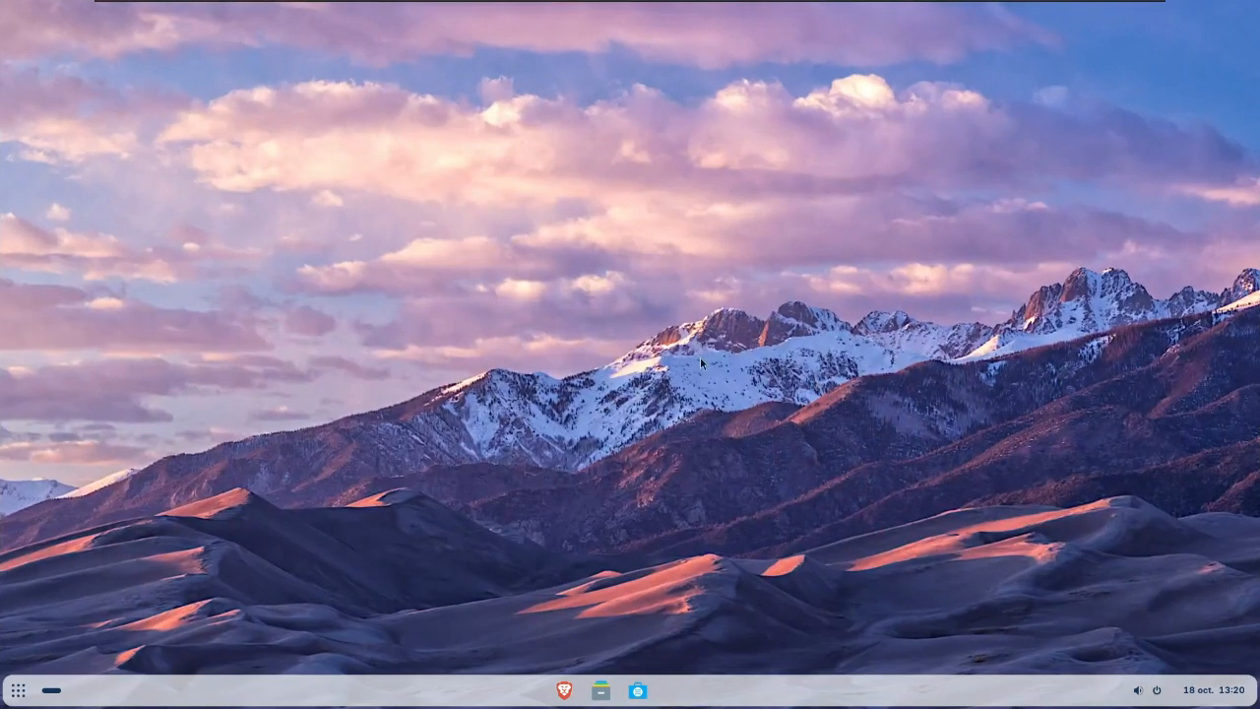
{"action": "type", "text": "••••"}
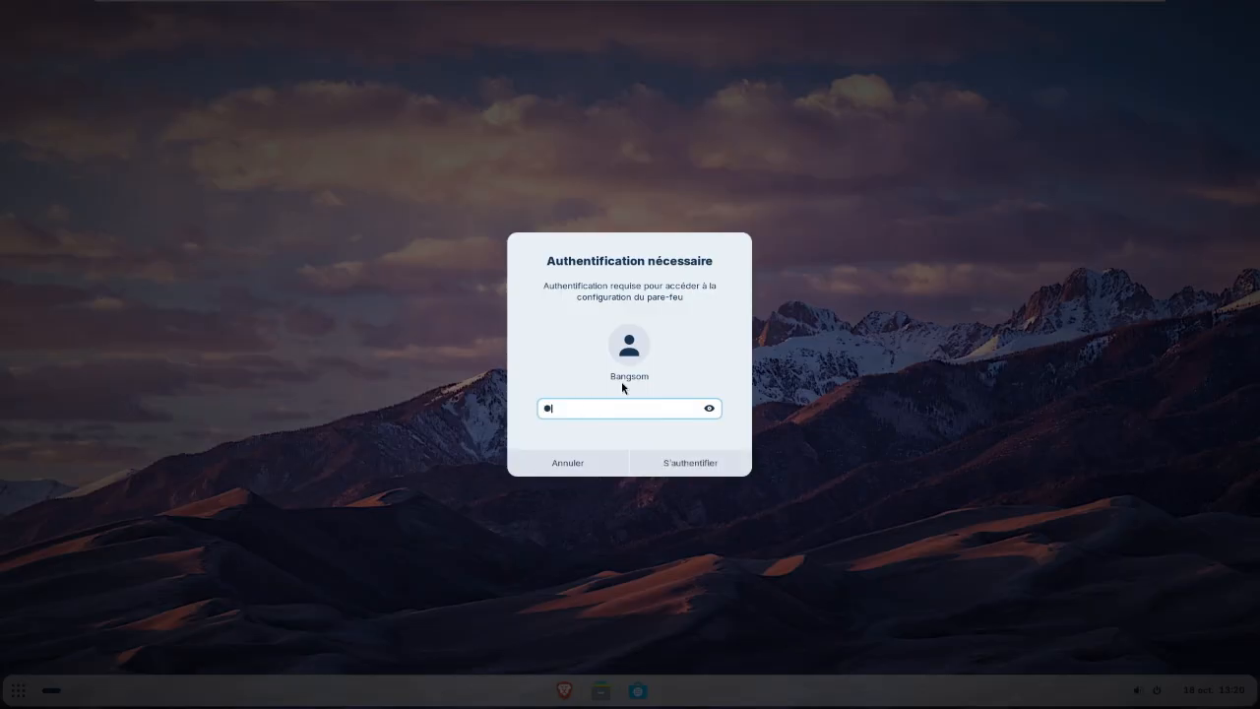
{"action": "key", "text": "Return"}
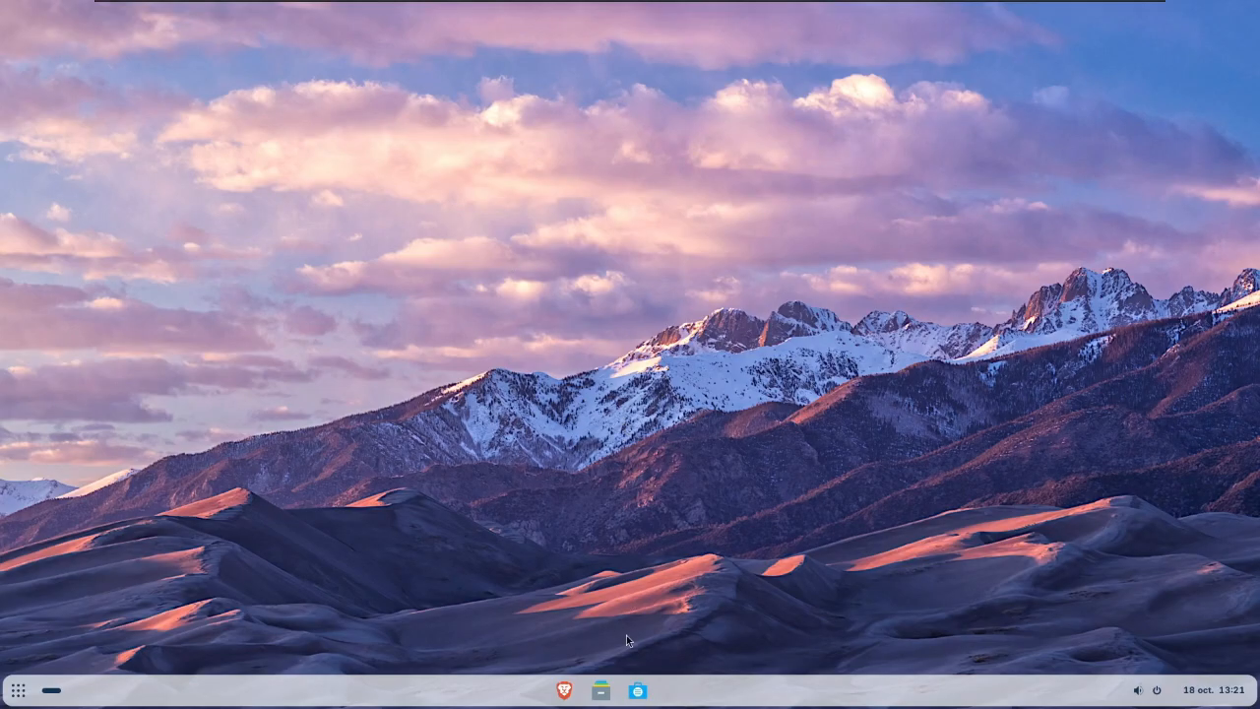
{"action": "left_click", "coordinate": [16, 691]}
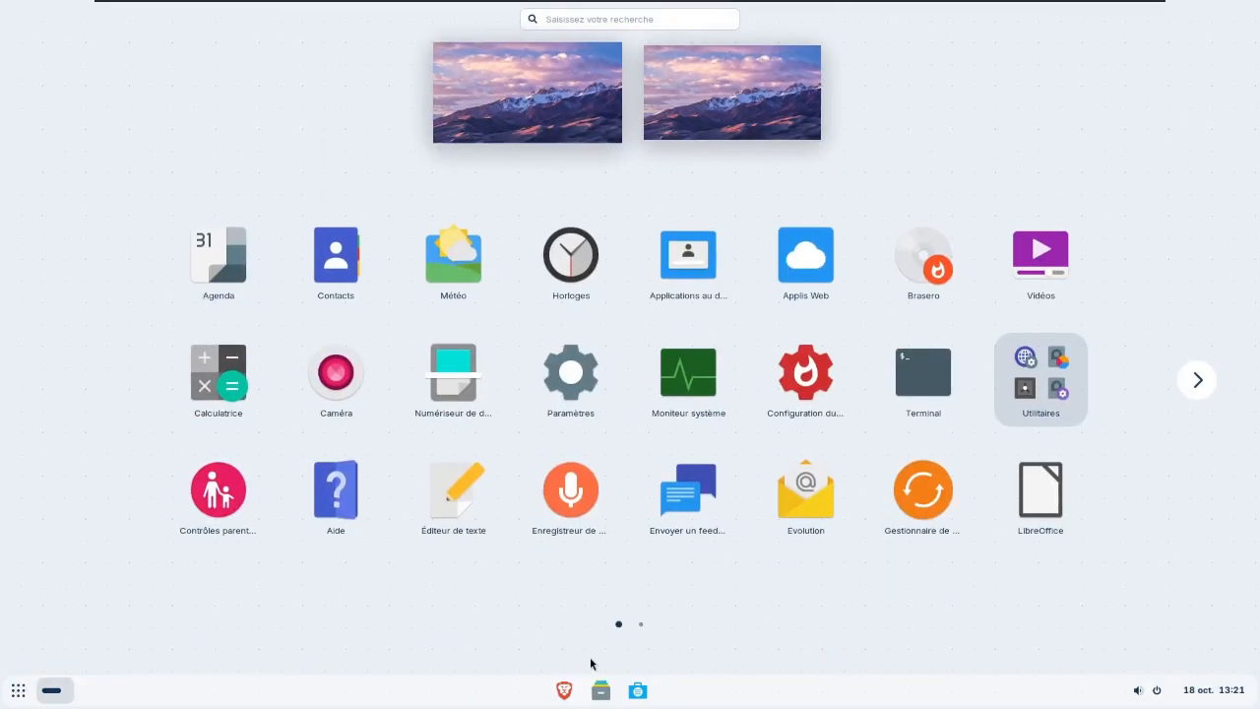
{"action": "left_click", "coordinate": [830, 409]}
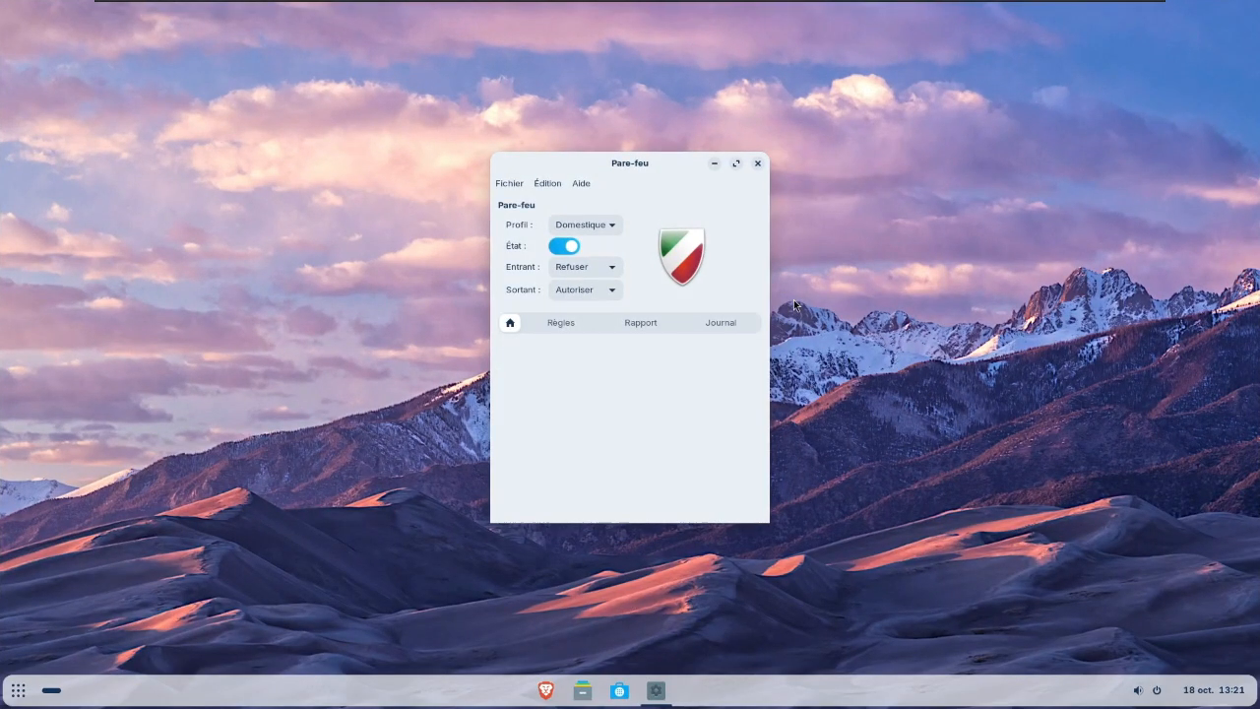
- Open a terminal window and minimise it
{"action": "key", "text": "ctrl+alt+t"}
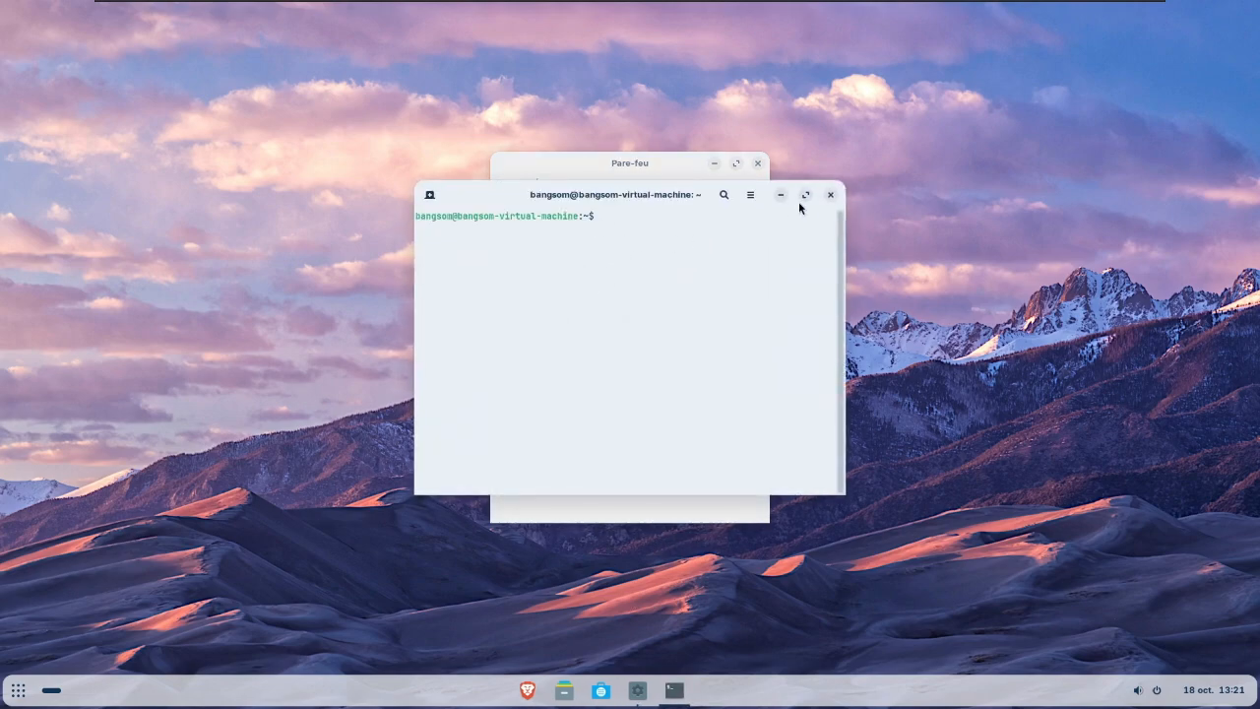
{"action": "left_click", "coordinate": [781, 194]}
- Switch the firewall off and back on, and close its window
{"action": "left_click", "coordinate": [567, 247]}
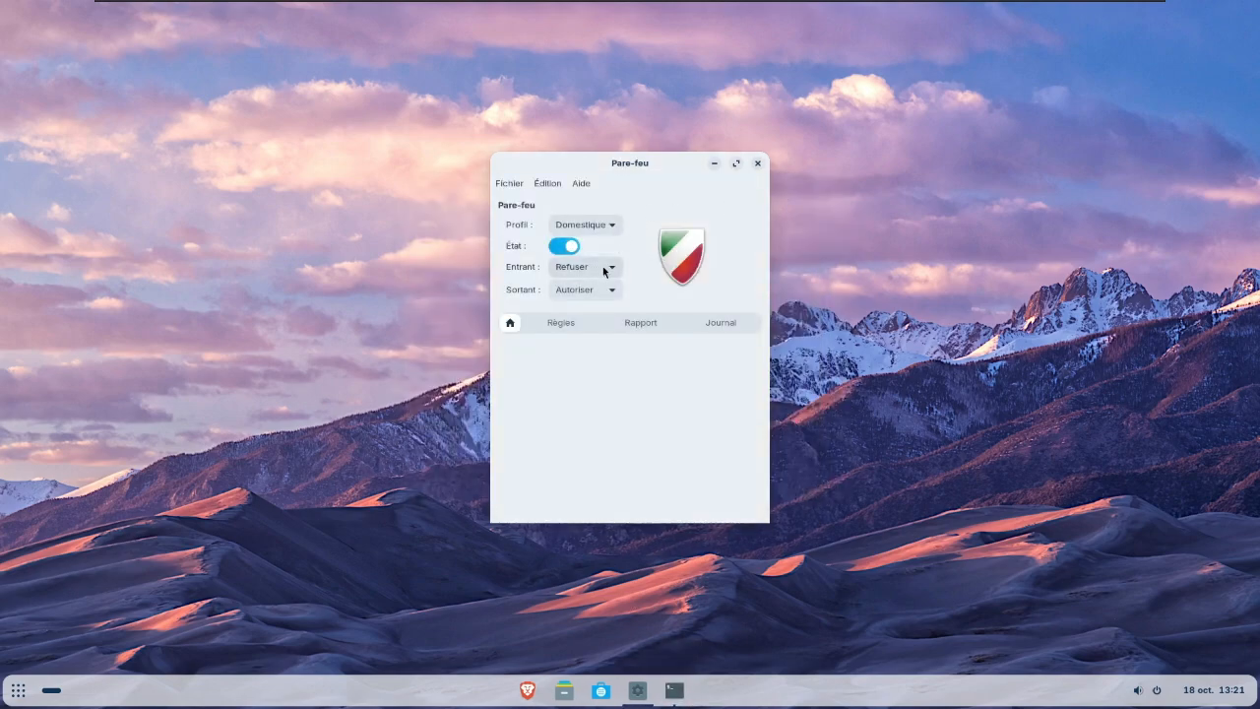
{"action": "left_click", "coordinate": [567, 247]}
{"action": "left_click", "coordinate": [563, 246]}
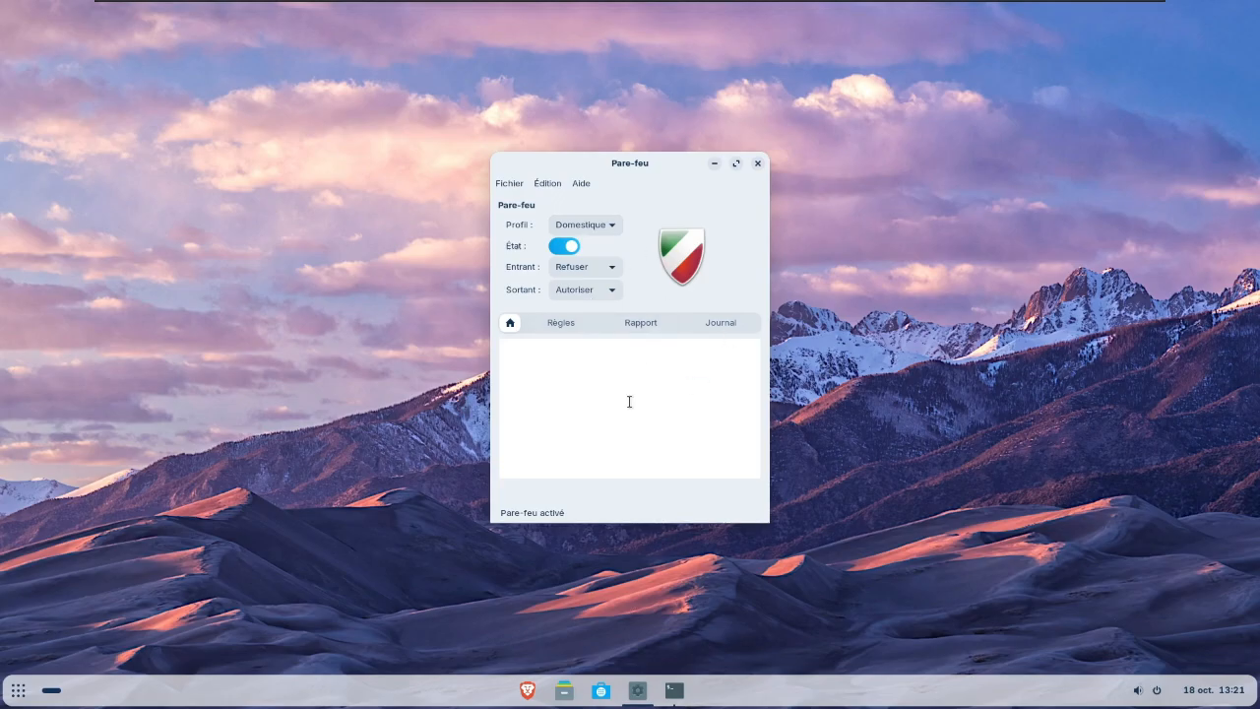
{"action": "left_click", "coordinate": [756, 163]}
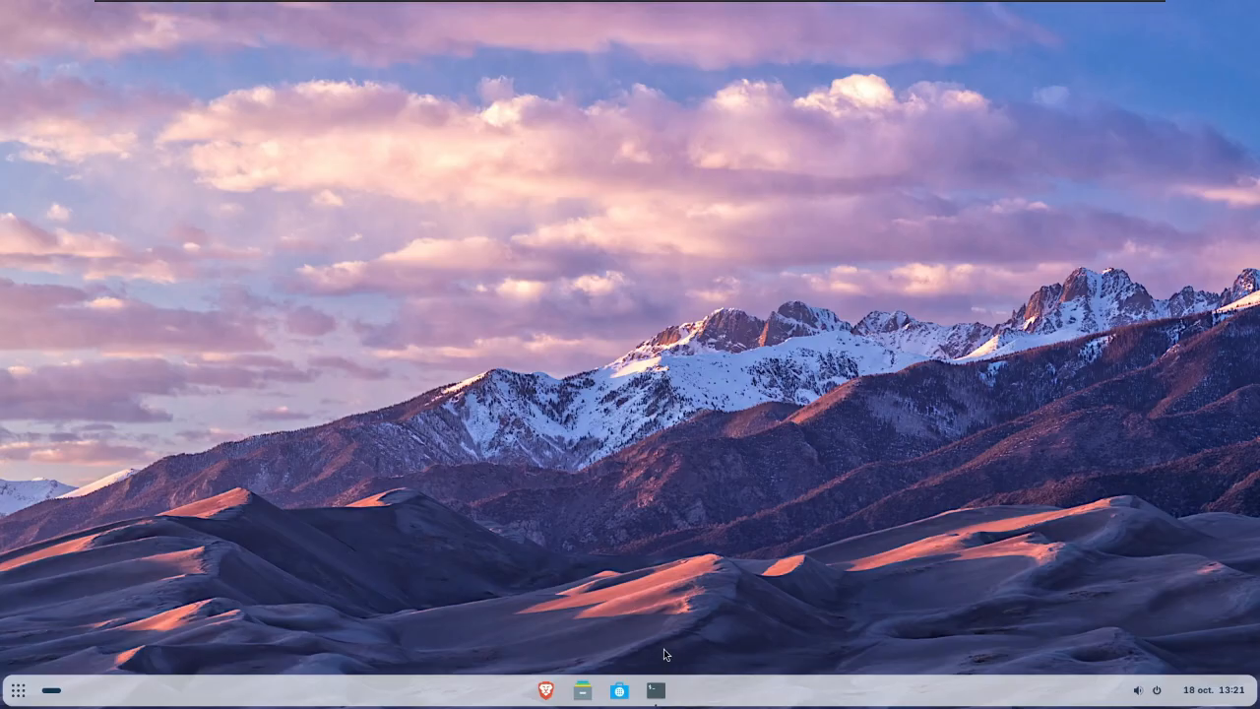
- Restore the terminal, run ls and pwd to inspect the home folder, and close it with exit
{"action": "left_click", "coordinate": [660, 690]}
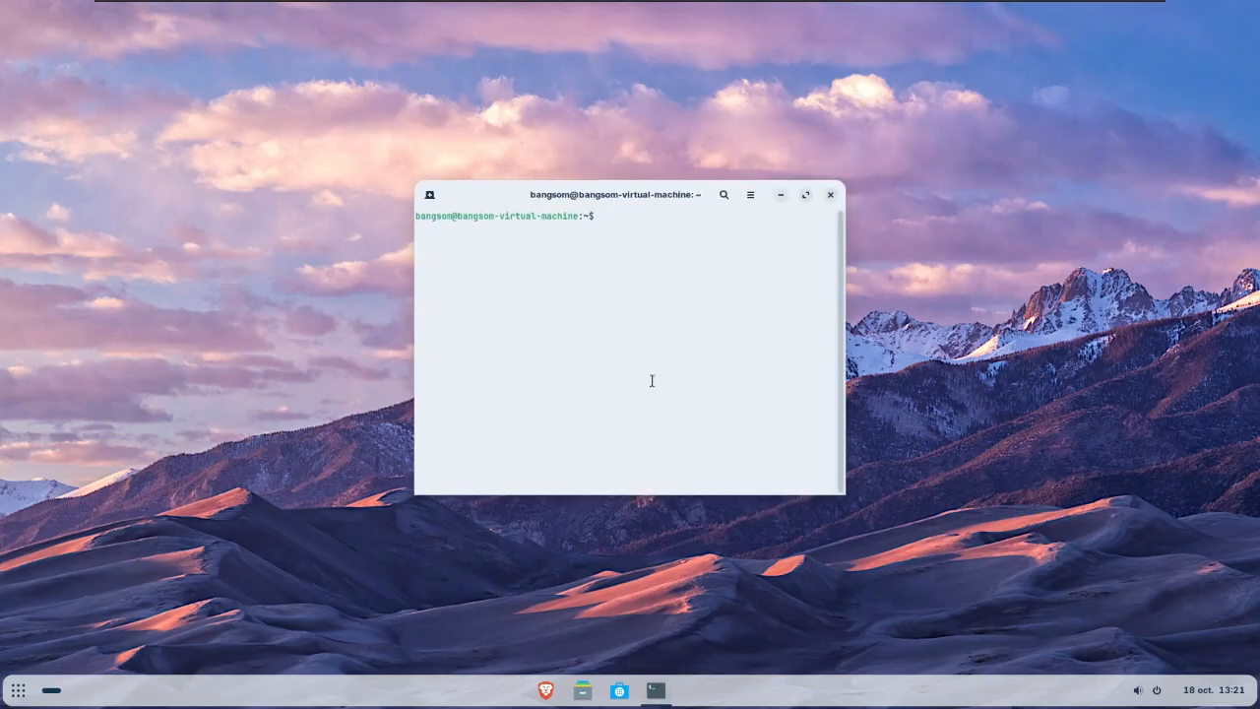
{"action": "type", "text": "ls"}
{"action": "key", "text": "Return"}
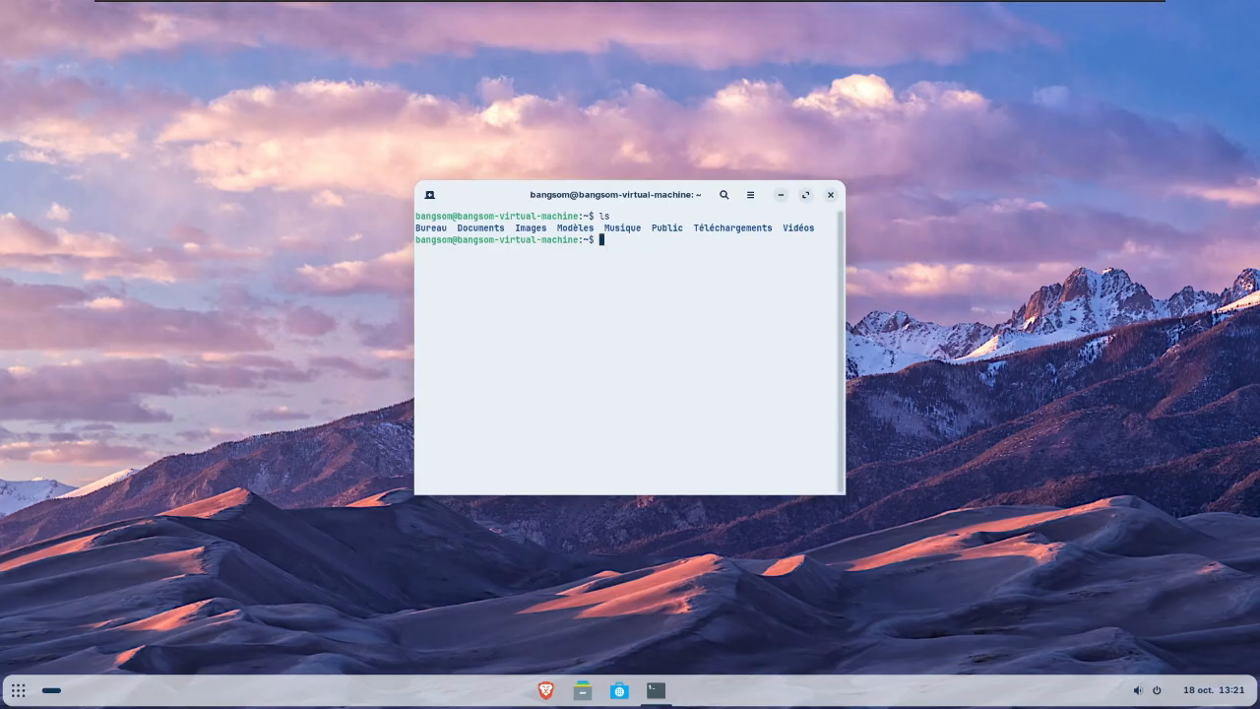
{"action": "type", "text": "pwd"}
{"action": "key", "text": "Return"}
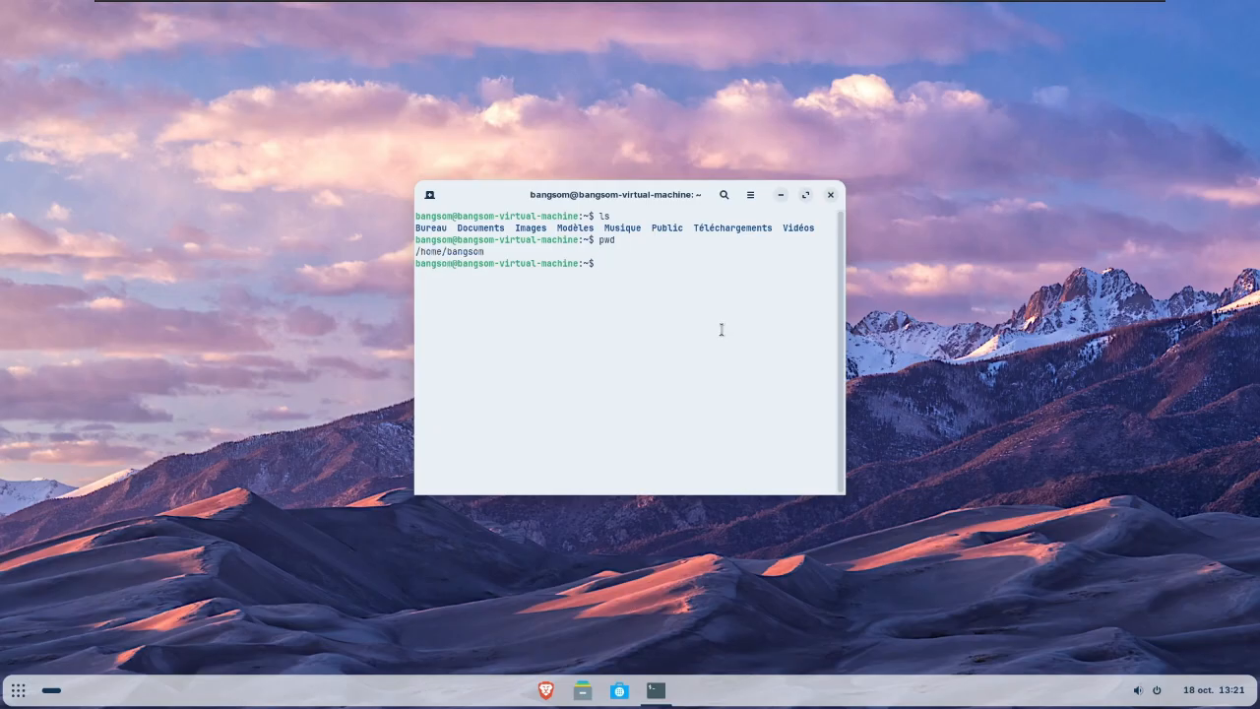
{"action": "type", "text": "exit"}
{"action": "key", "text": "Return"}
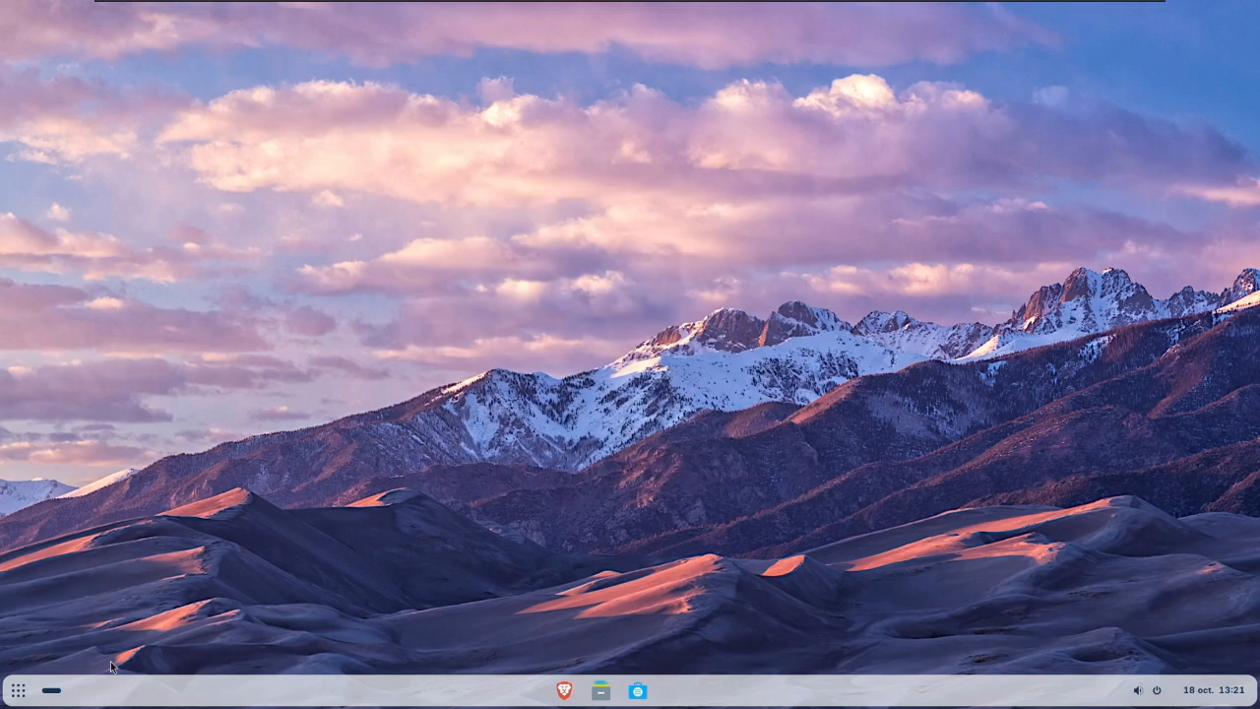
- Launch the Visite welcome tour from the installed applications and go through all its pages to the end
{"action": "left_click", "coordinate": [19, 692]}
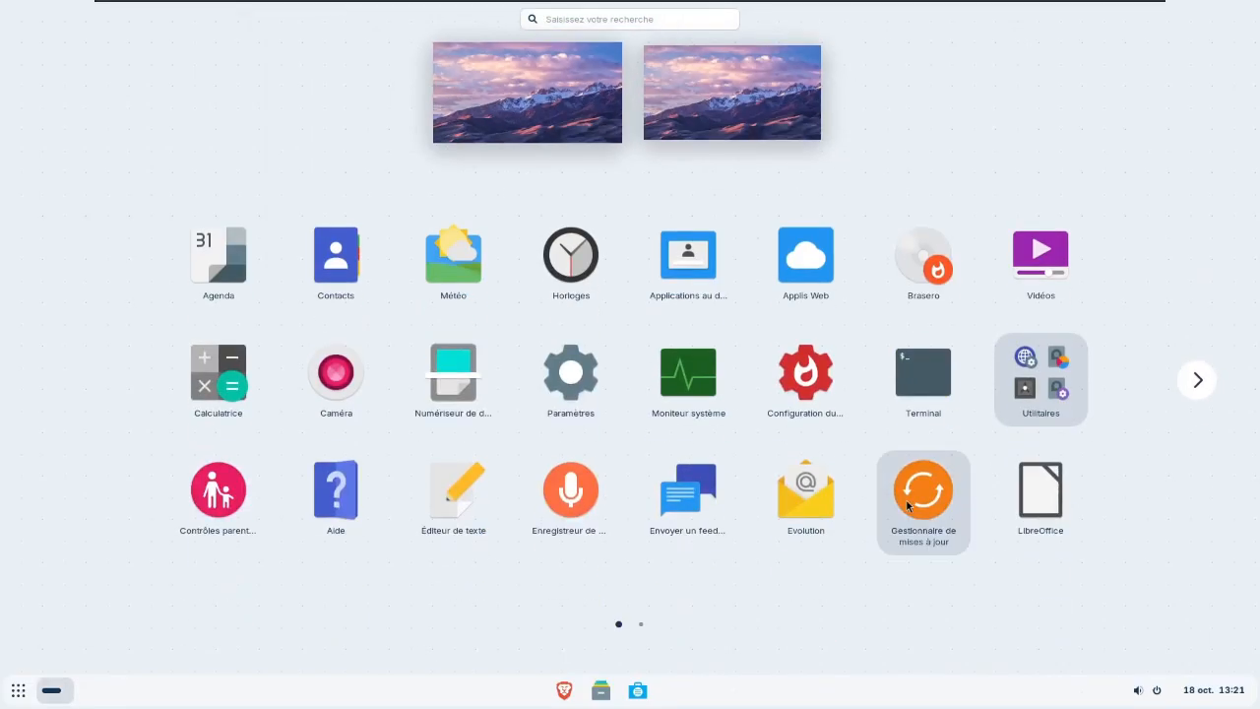
{"action": "left_click", "coordinate": [1198, 379]}
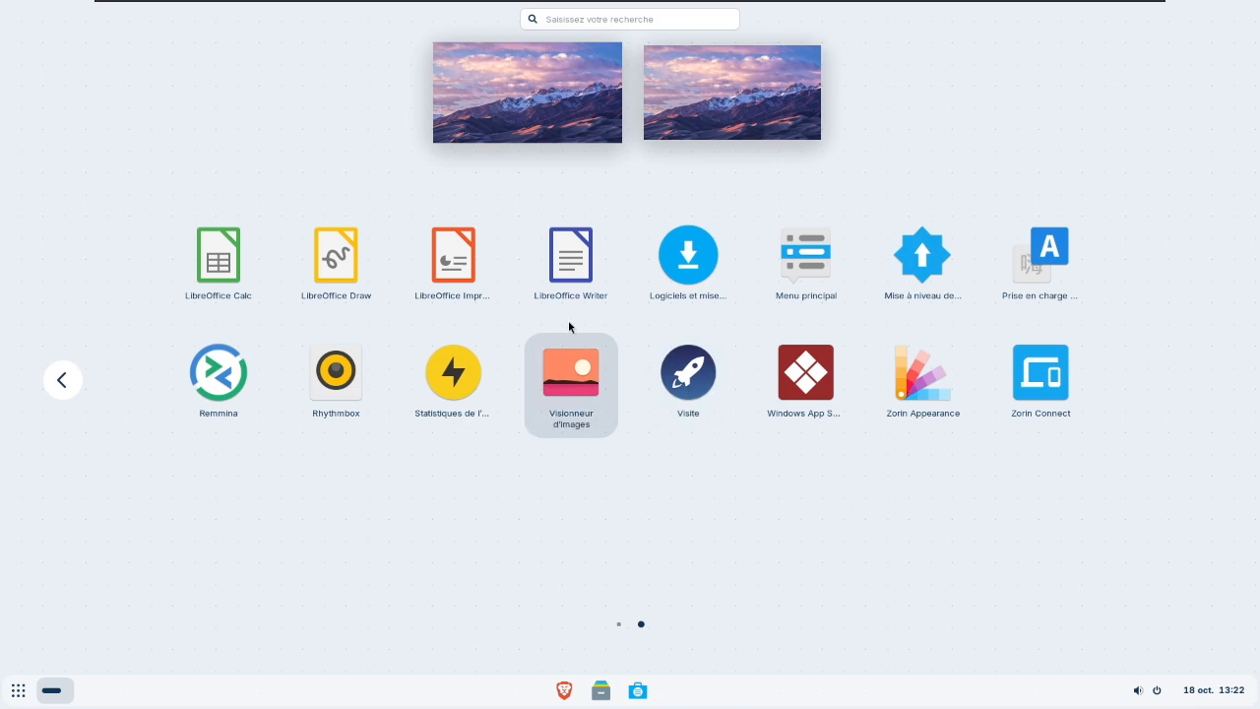
{"action": "left_click", "coordinate": [693, 391]}
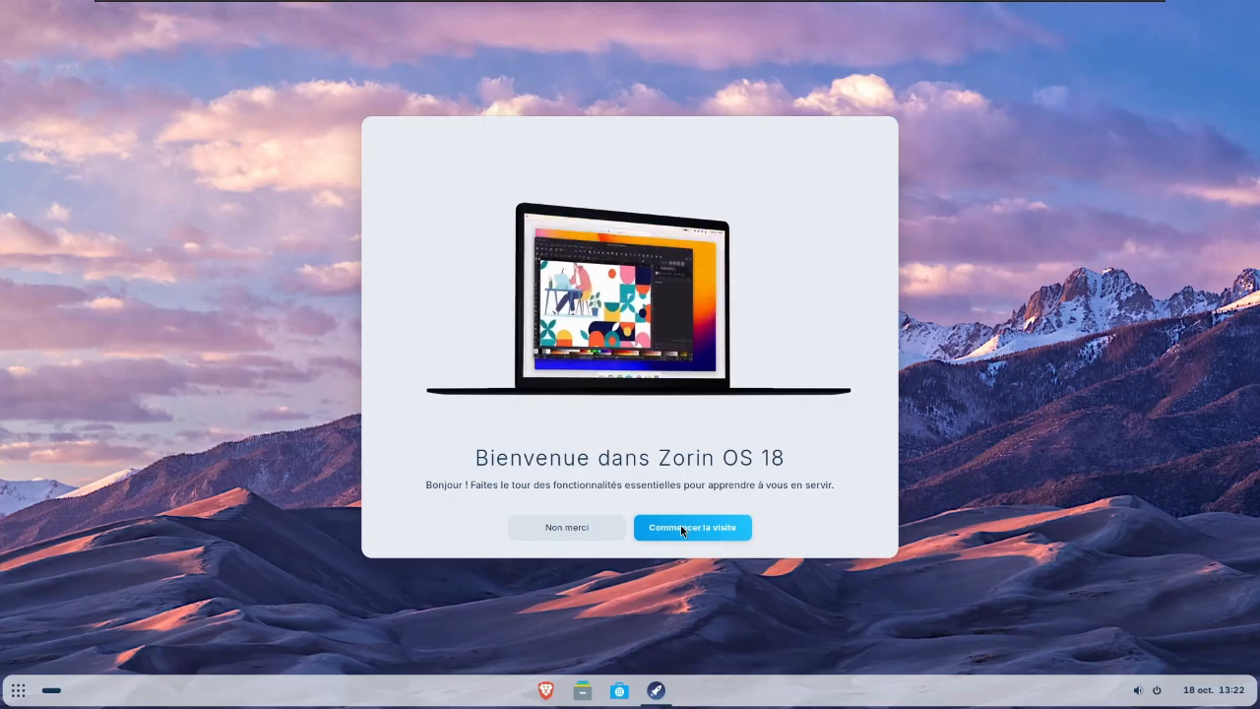
{"action": "left_click", "coordinate": [681, 529]}
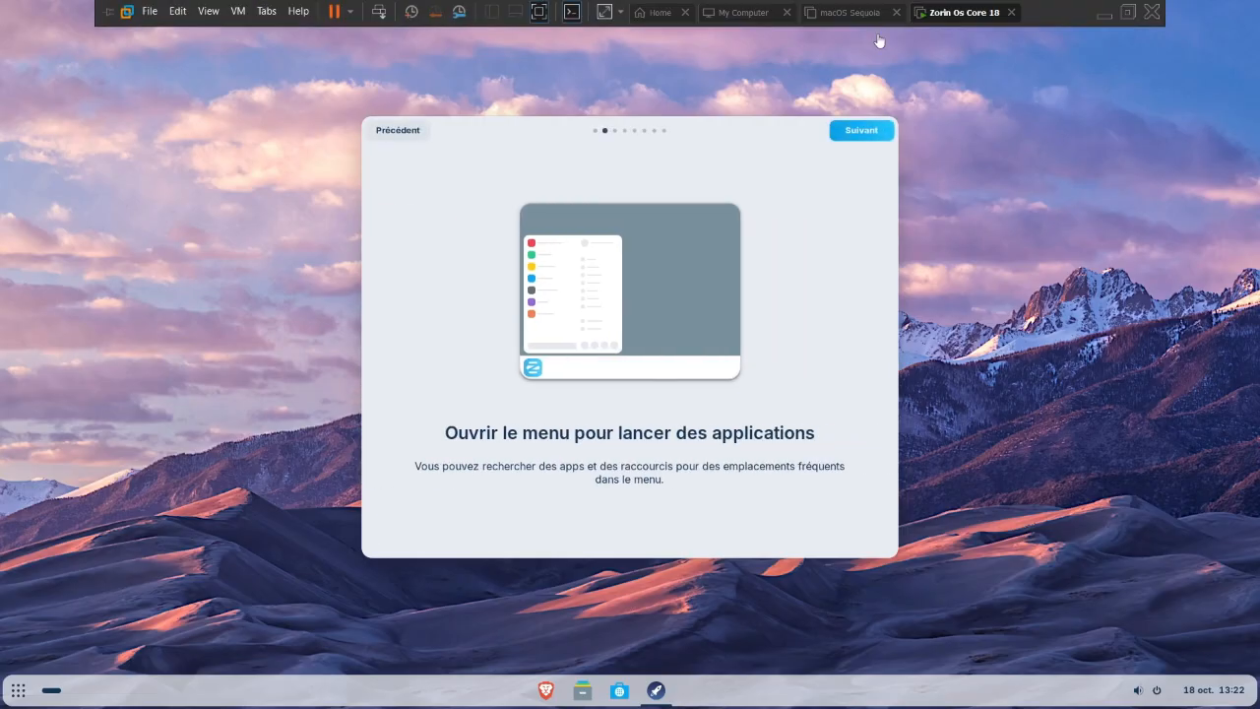
{"action": "left_click", "coordinate": [870, 135]}
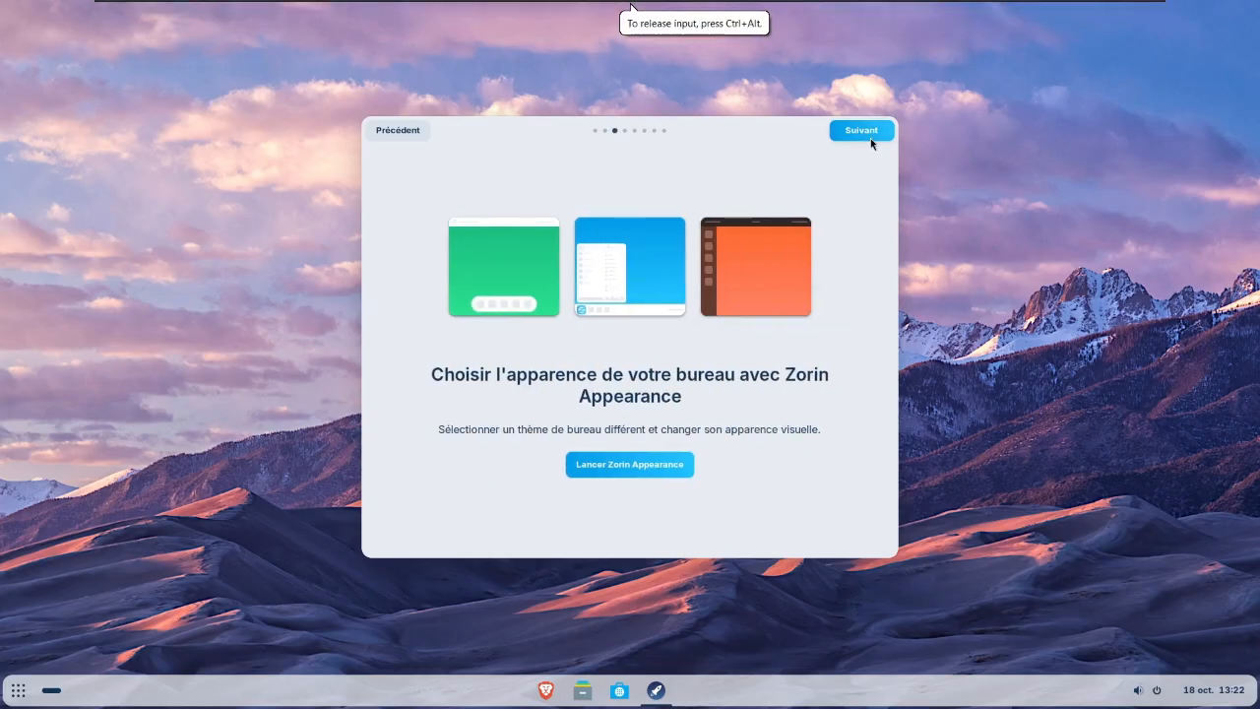
{"action": "left_click", "coordinate": [870, 138]}
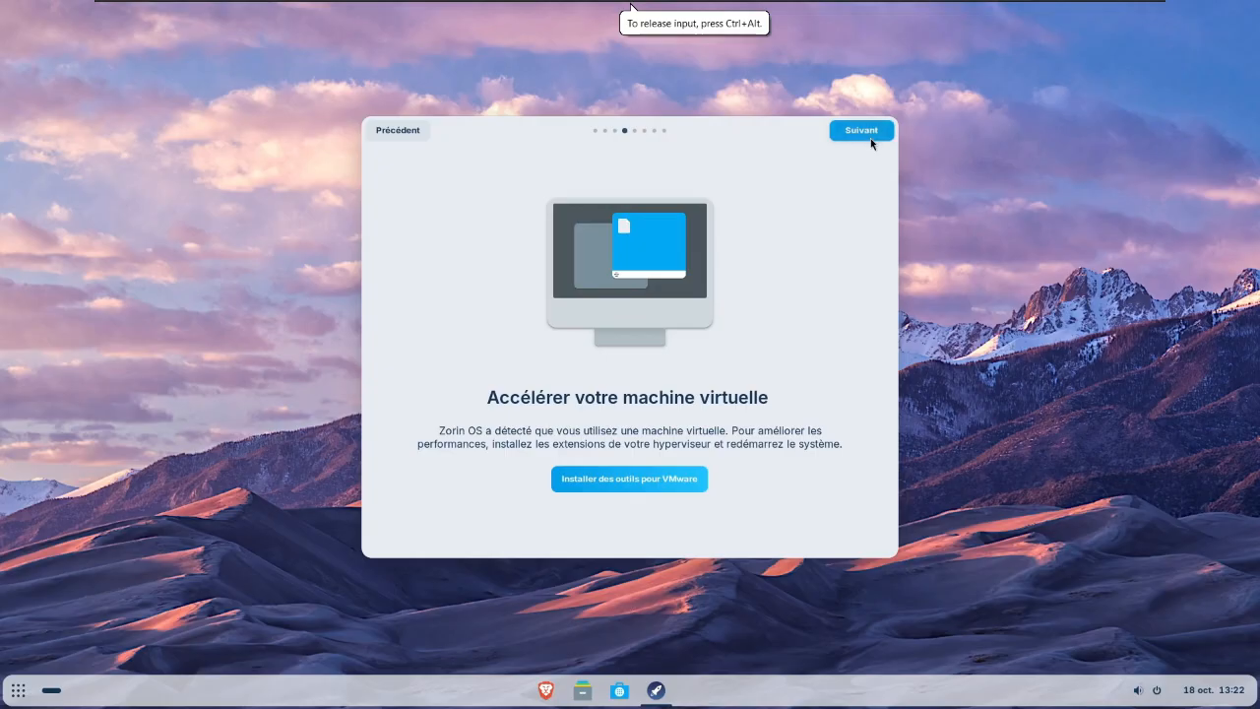
{"action": "left_click", "coordinate": [870, 138]}
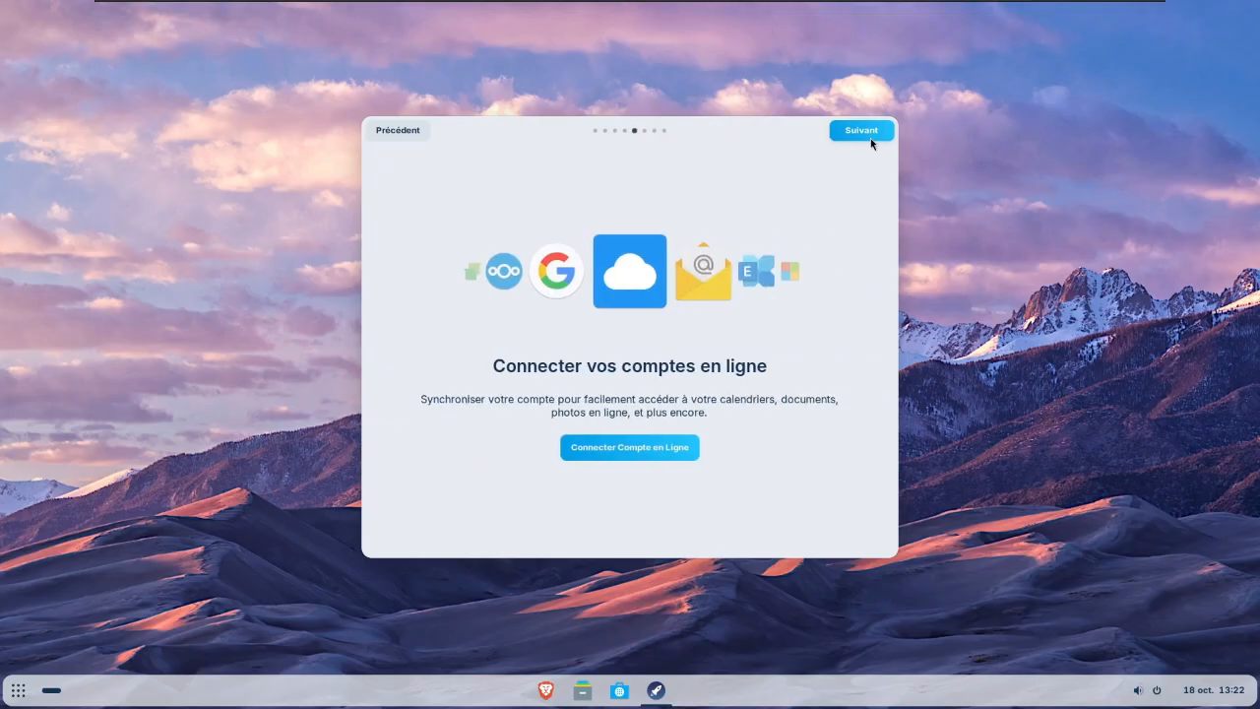
{"action": "left_click", "coordinate": [870, 138]}
{"action": "left_click", "coordinate": [870, 137]}
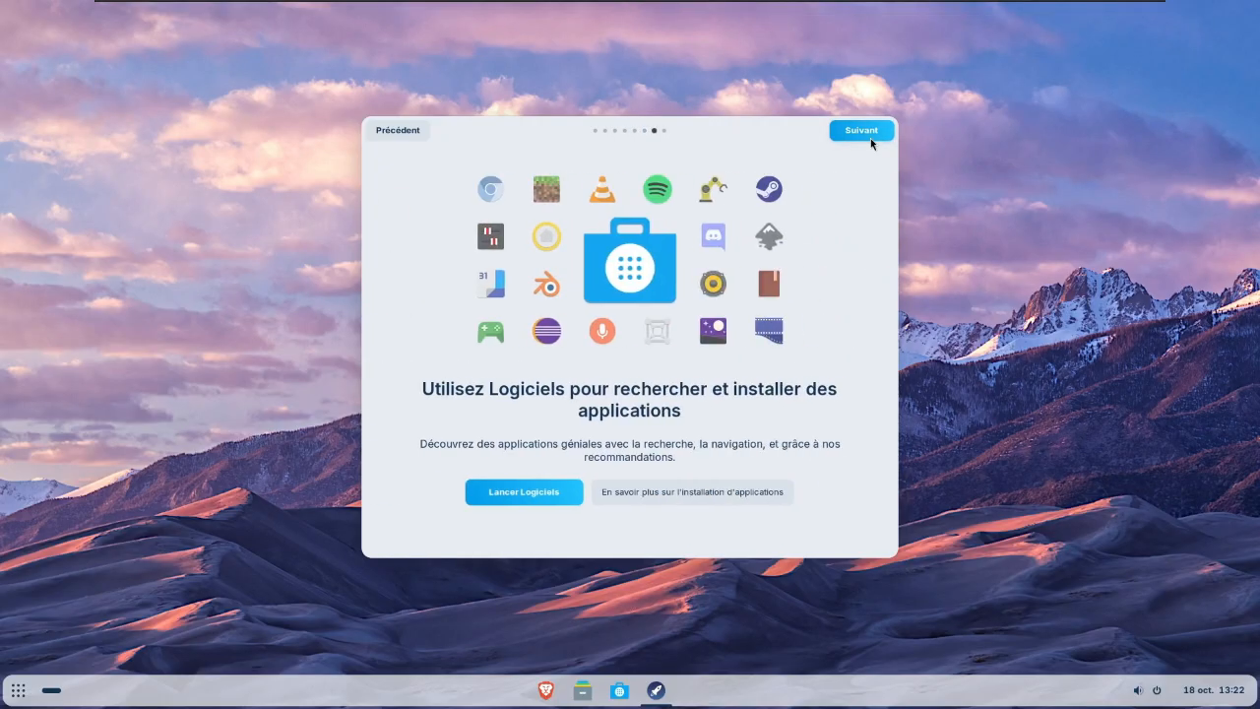
{"action": "left_click", "coordinate": [870, 138]}
{"action": "left_click", "coordinate": [870, 138]}
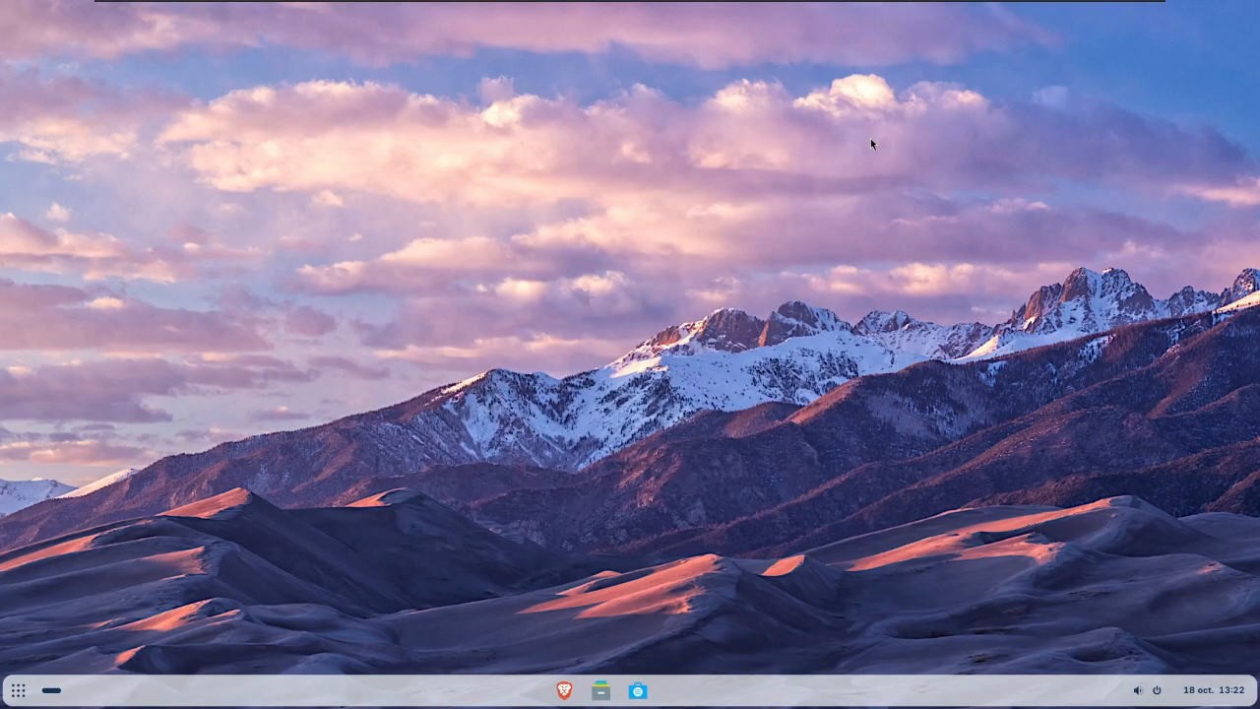
- Open Zorin Appearance and try all four desktop layouts, finishing on the one with the full-screen application grid
{"action": "left_click", "coordinate": [18, 690]}
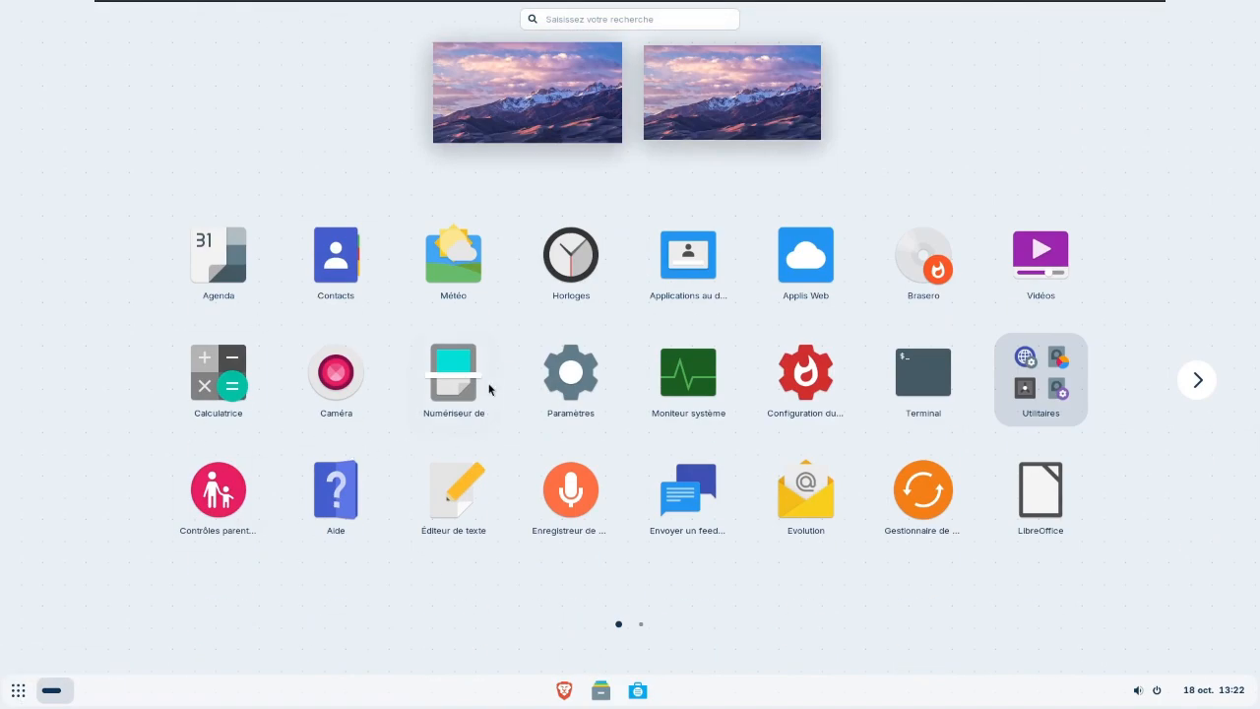
{"action": "left_click", "coordinate": [1197, 381]}
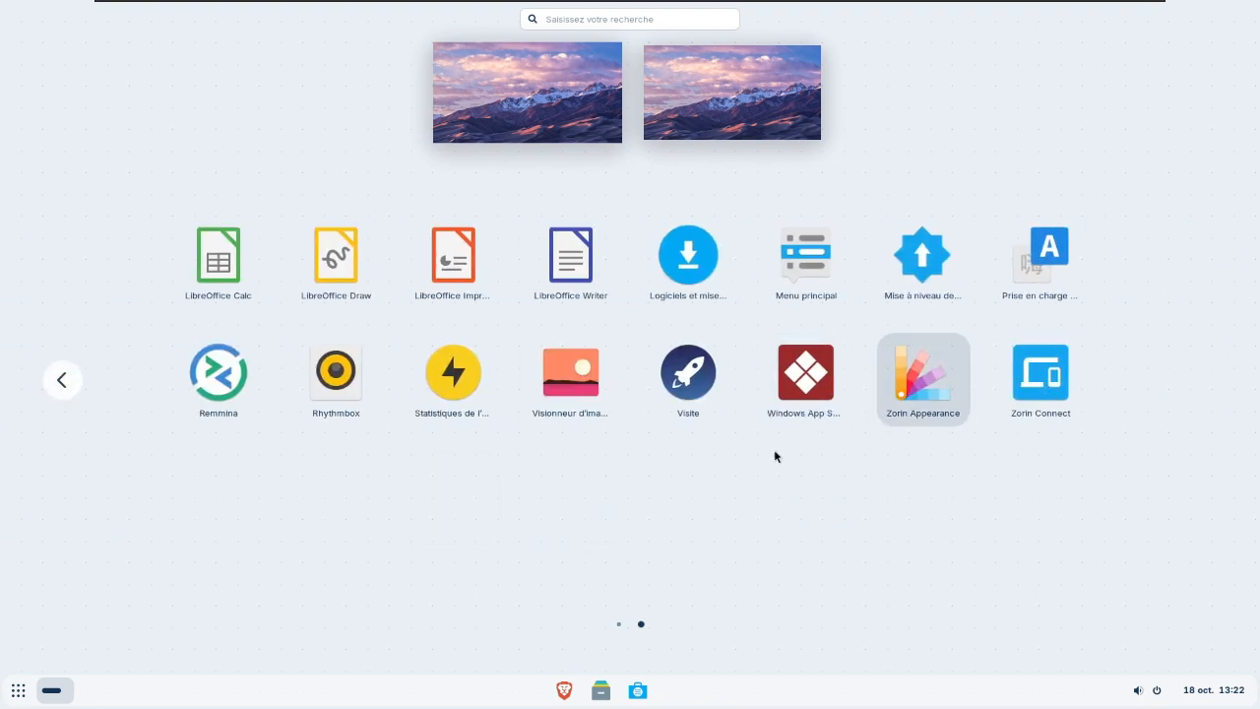
{"action": "left_click", "coordinate": [916, 390]}
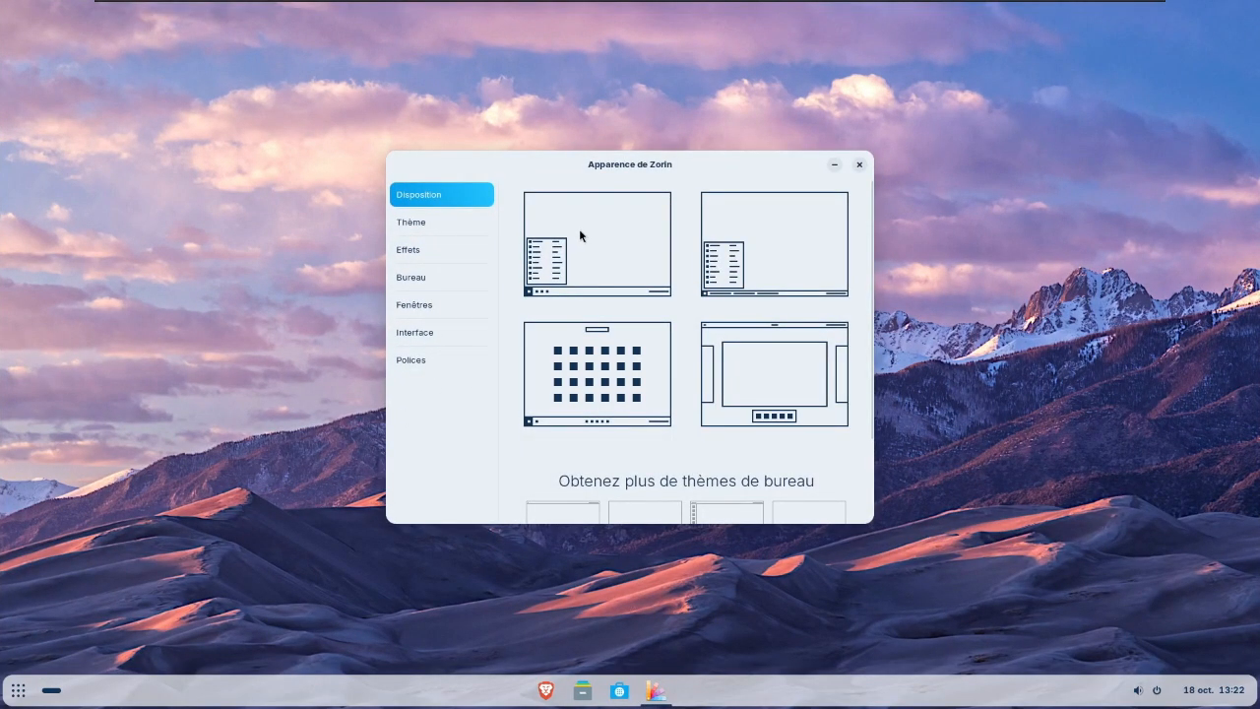
{"action": "left_click", "coordinate": [578, 228]}
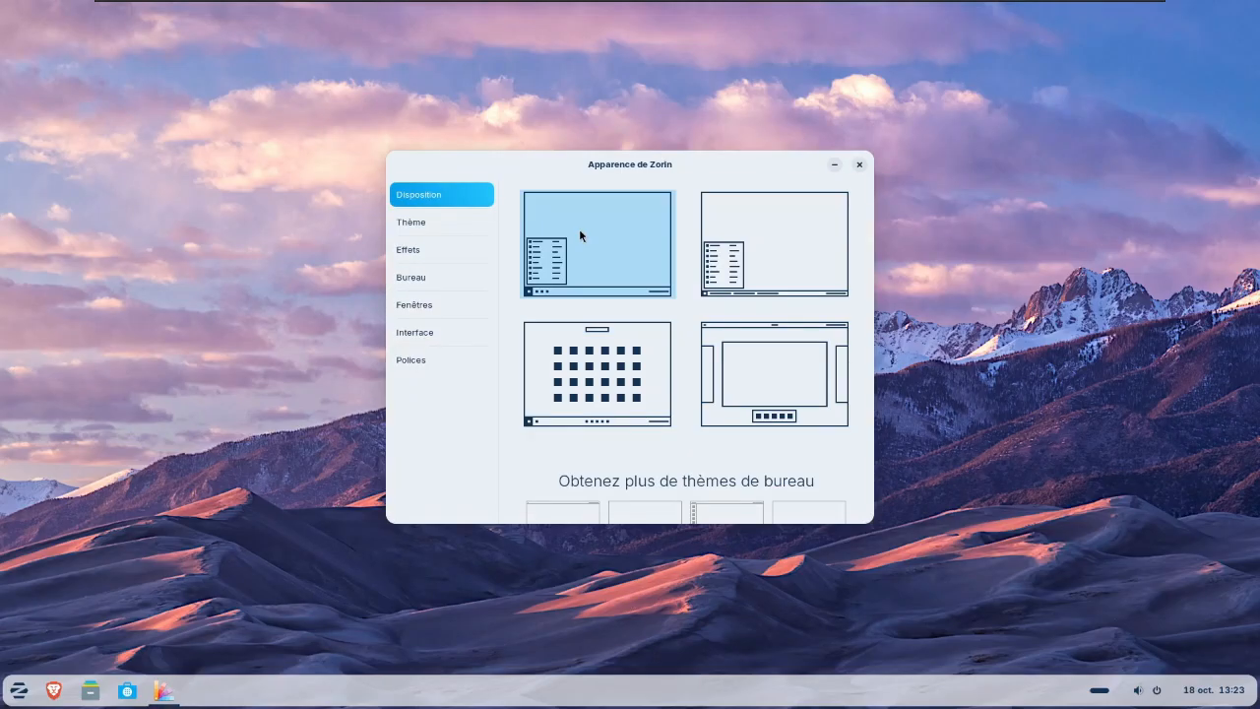
{"action": "left_click", "coordinate": [775, 224]}
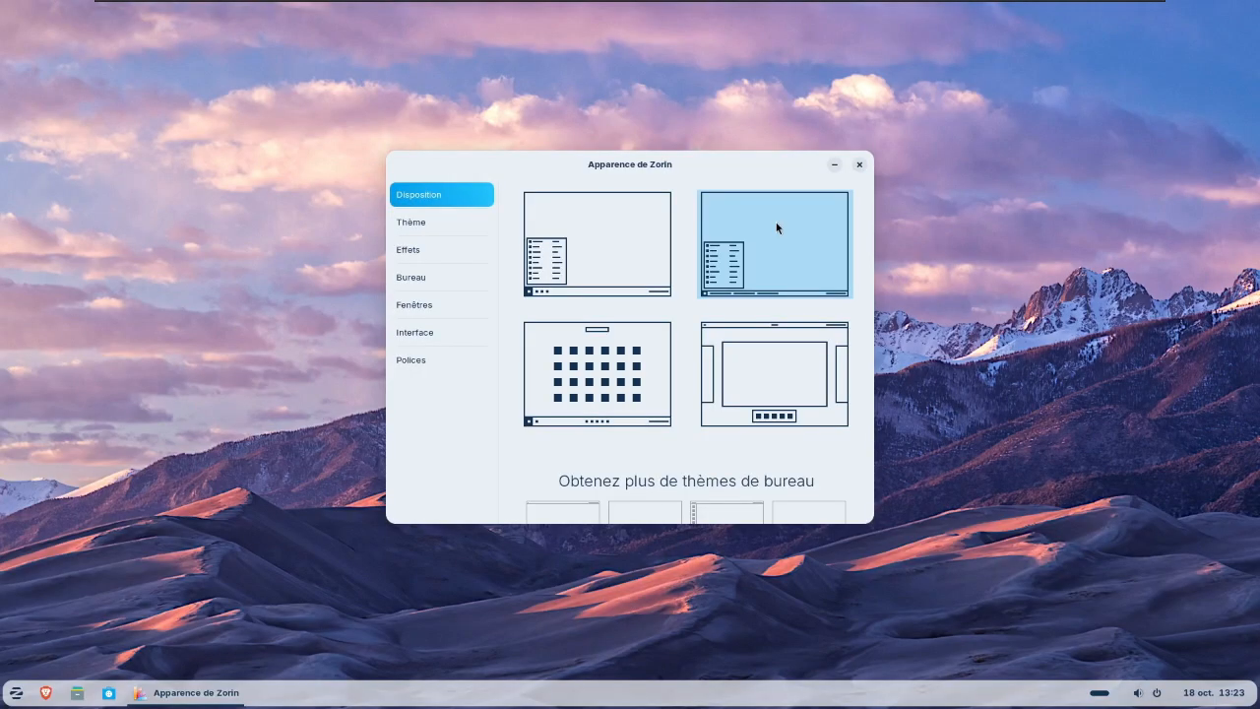
{"action": "left_click", "coordinate": [787, 379]}
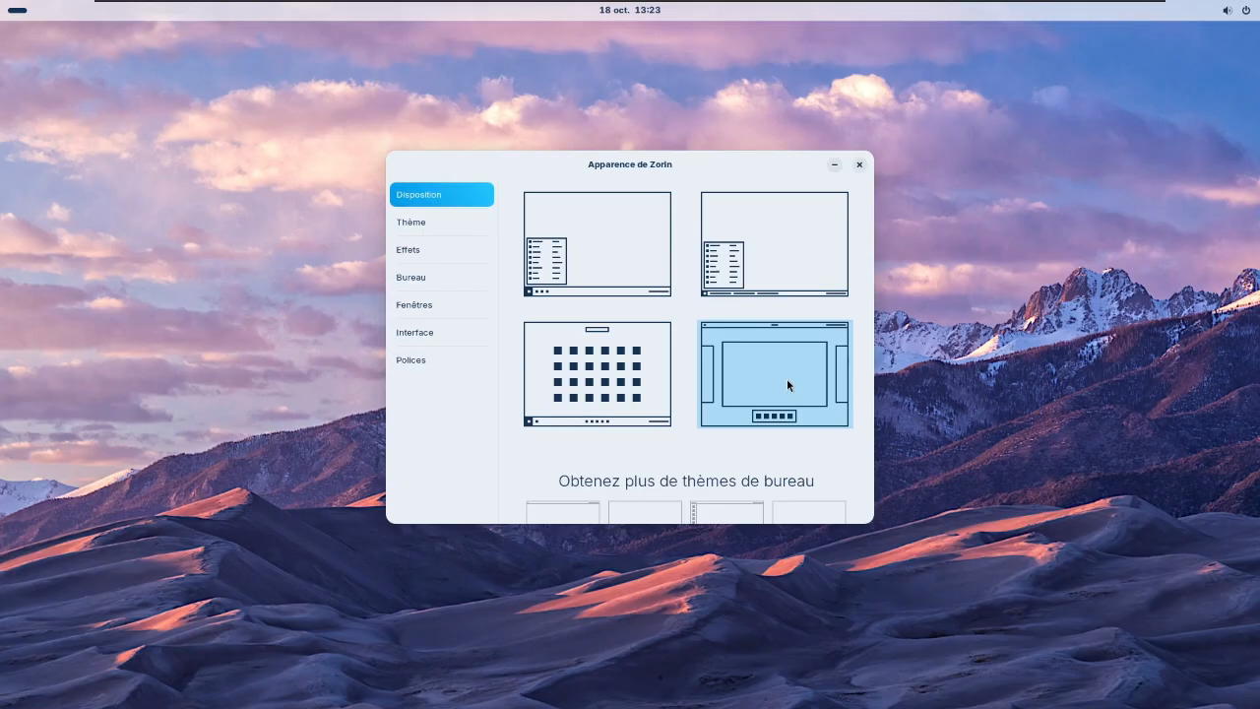
{"action": "left_click", "coordinate": [595, 394]}
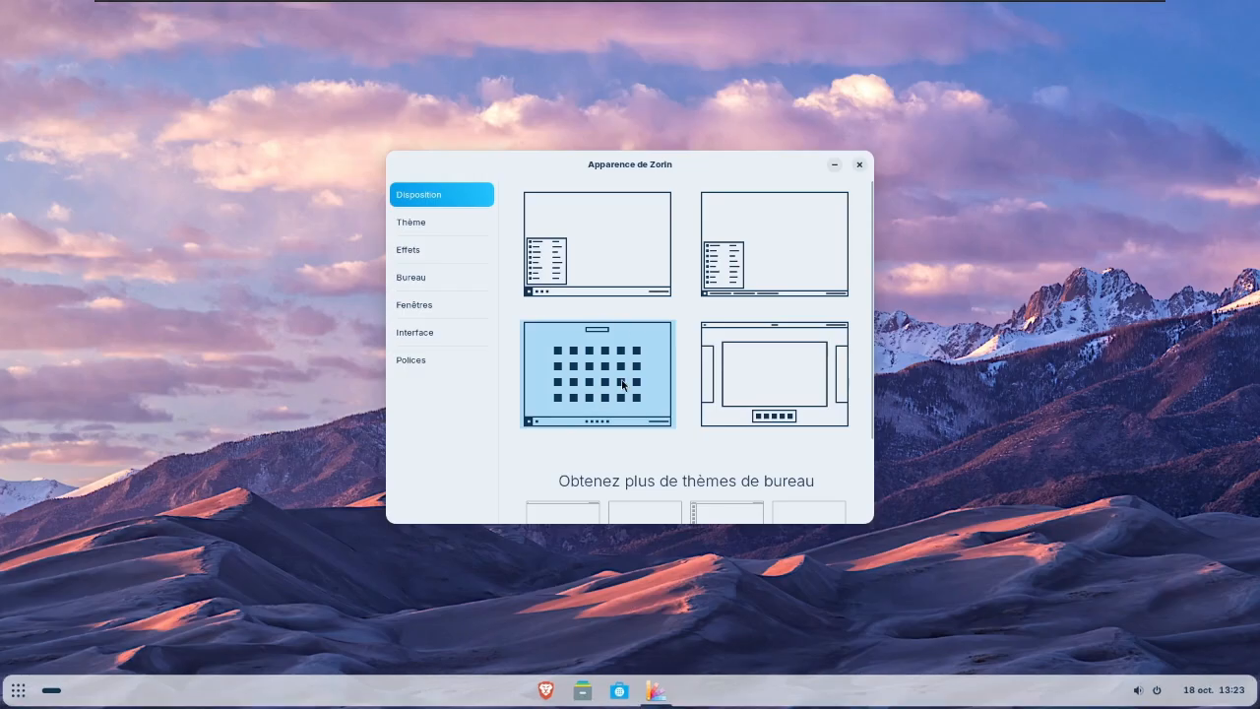
- Close Zorin Appearance and reopen it on its theme options through the dark style entry in the quick settings
{"action": "left_click", "coordinate": [856, 163]}
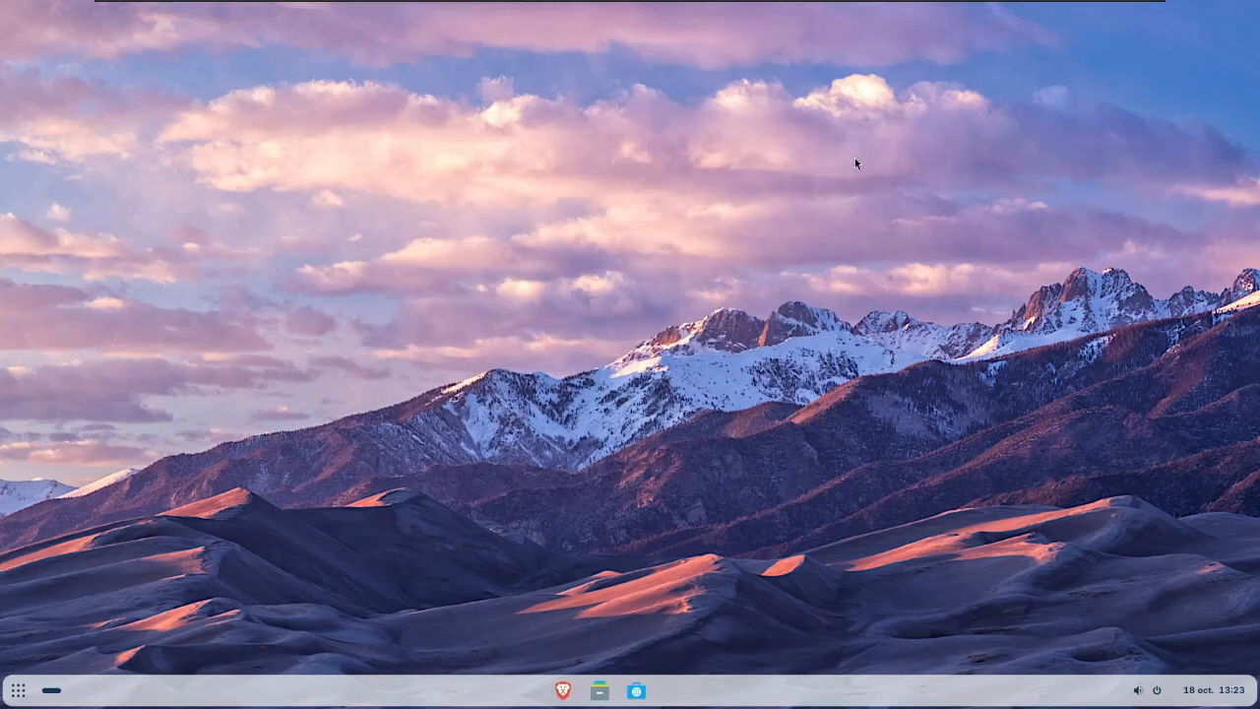
{"action": "left_click", "coordinate": [1156, 691]}
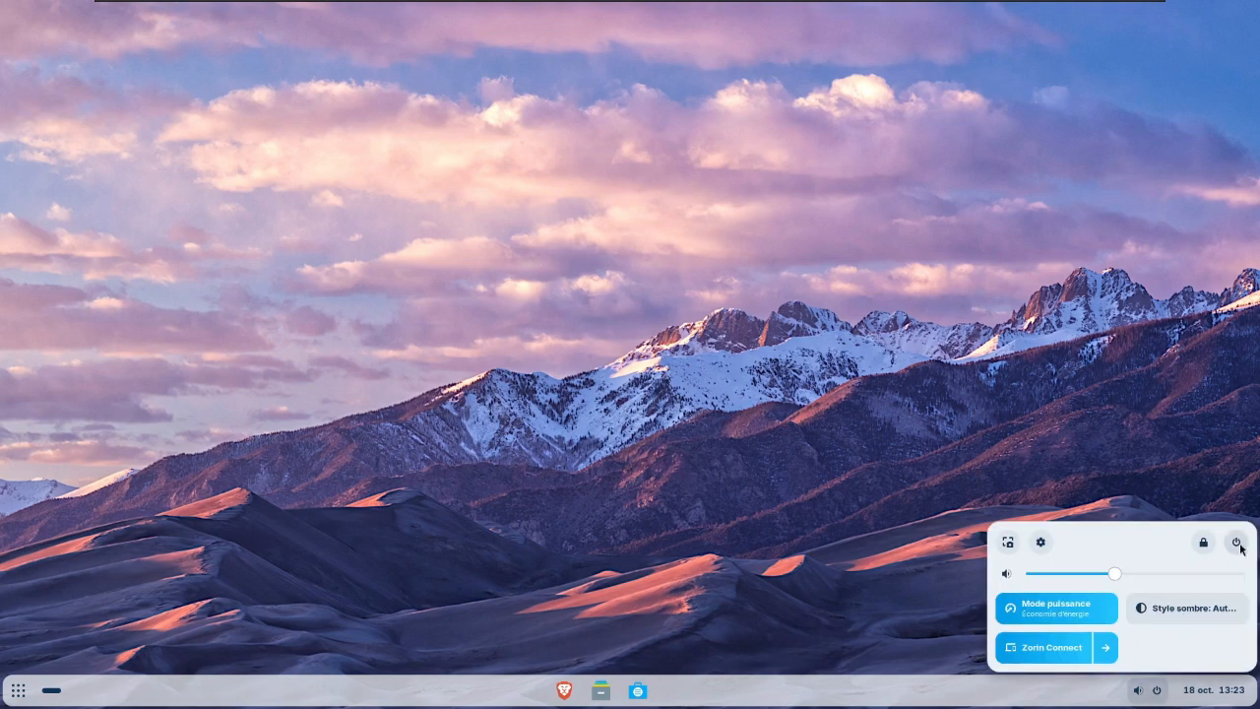
{"action": "left_click", "coordinate": [1179, 609]}
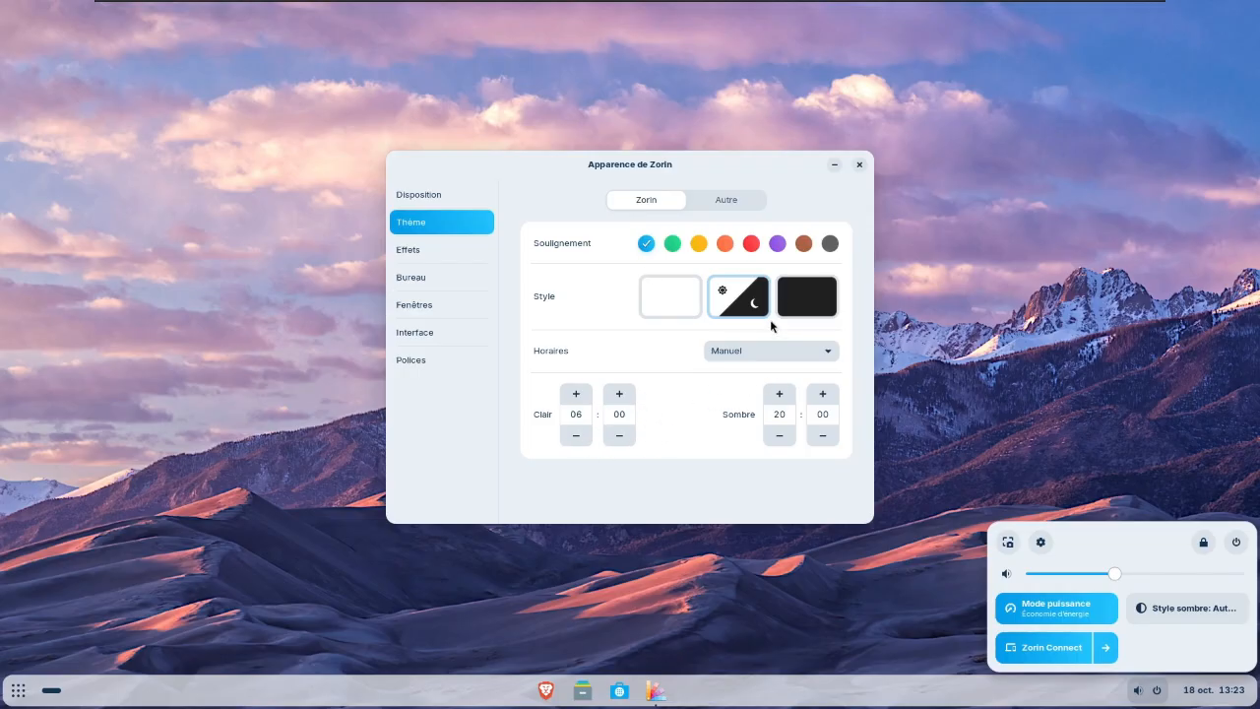
- Review the Effets, Bureau, Fenêtres, Interface and Polices pages of Zorin Appearance, and close it
{"action": "left_click", "coordinate": [440, 251]}
{"action": "left_click", "coordinate": [436, 250]}
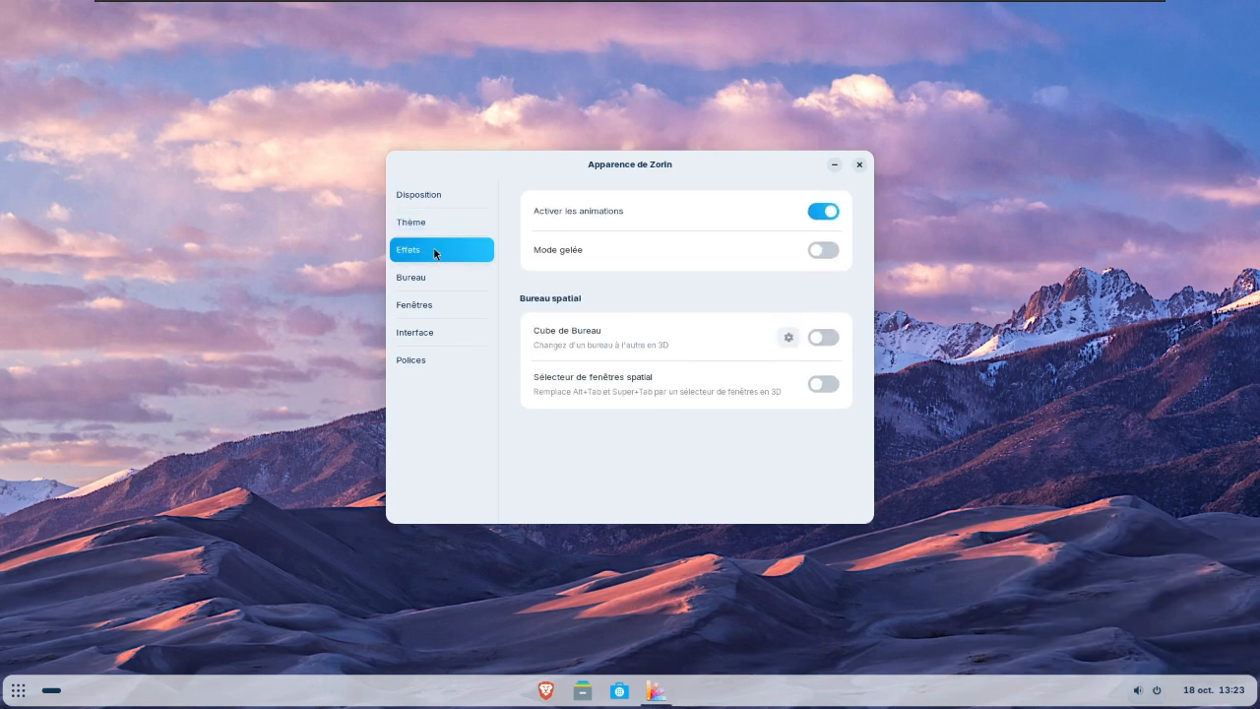
{"action": "left_click", "coordinate": [434, 275]}
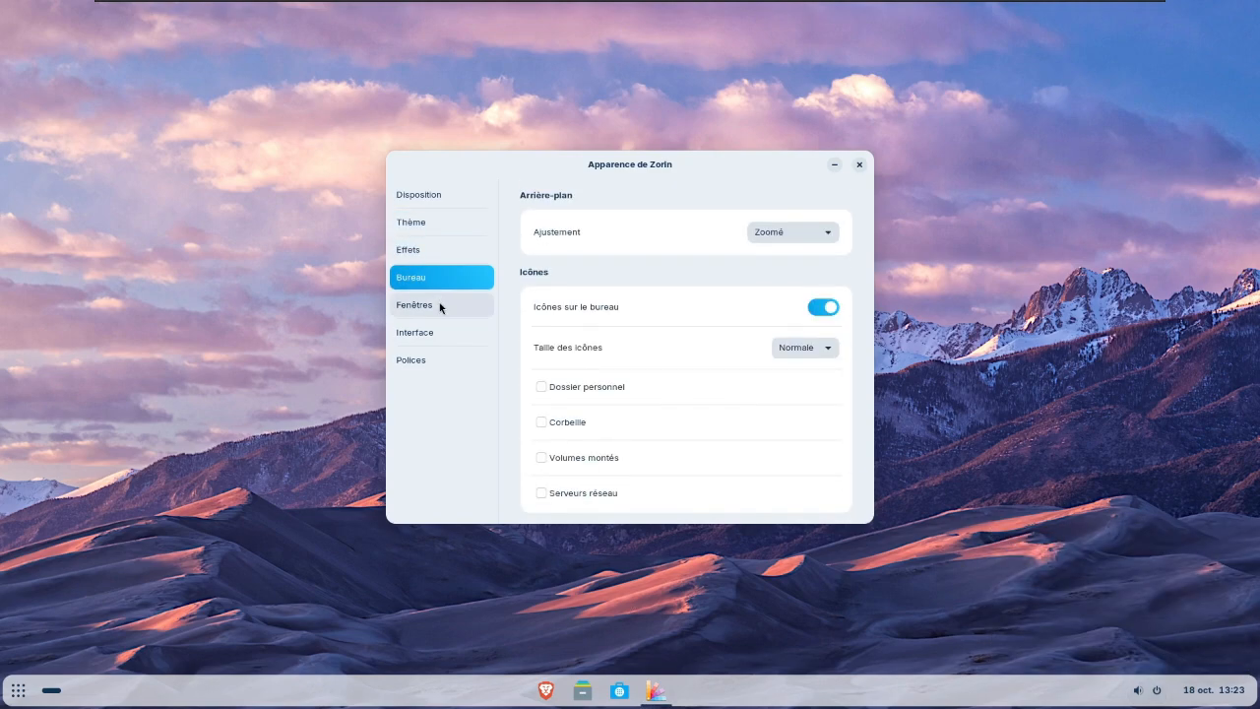
{"action": "left_click", "coordinate": [439, 303]}
{"action": "left_click", "coordinate": [449, 333]}
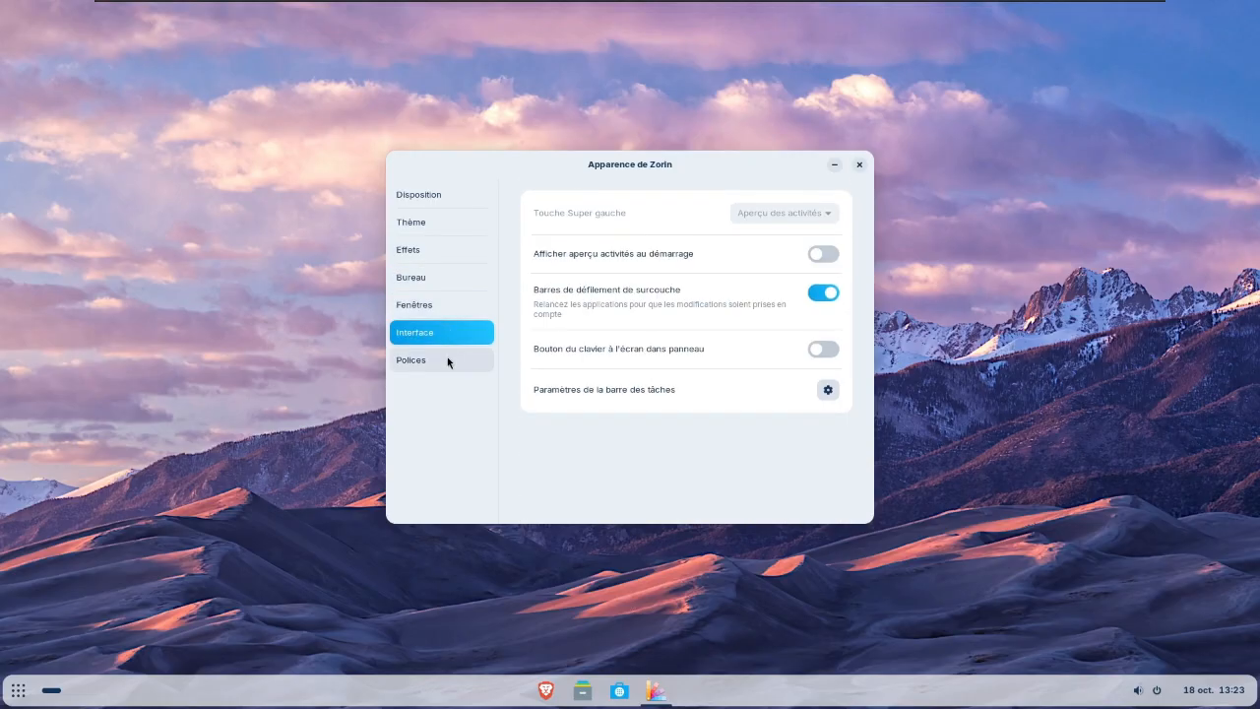
{"action": "left_click", "coordinate": [447, 358]}
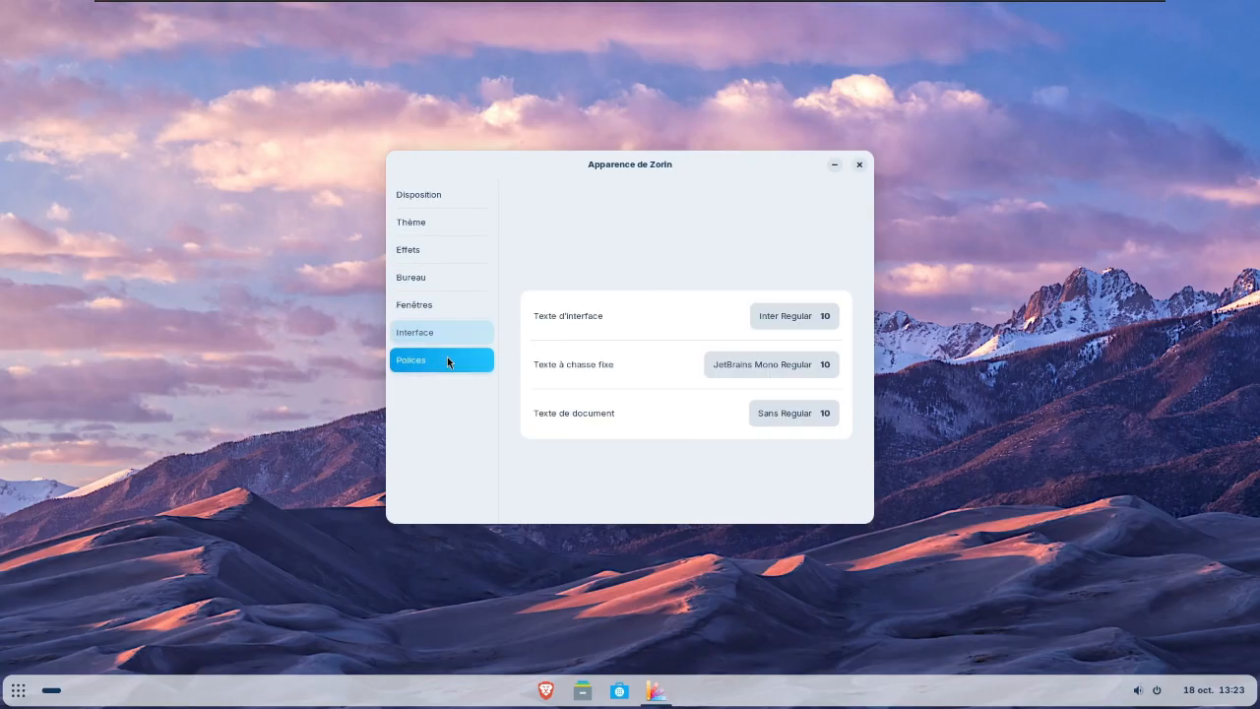
{"action": "left_click", "coordinate": [859, 166]}
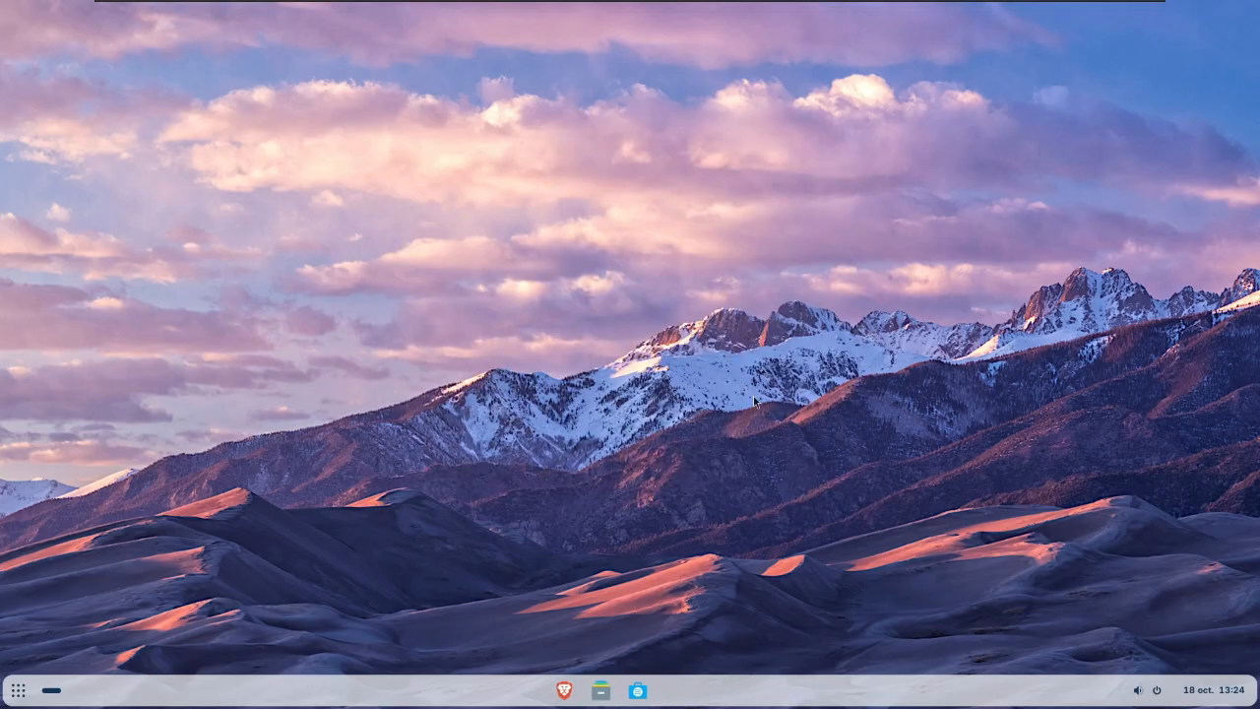
- Show the full-screen application grid and return to the desktop through the first workspace preview
{"action": "left_click", "coordinate": [18, 690]}
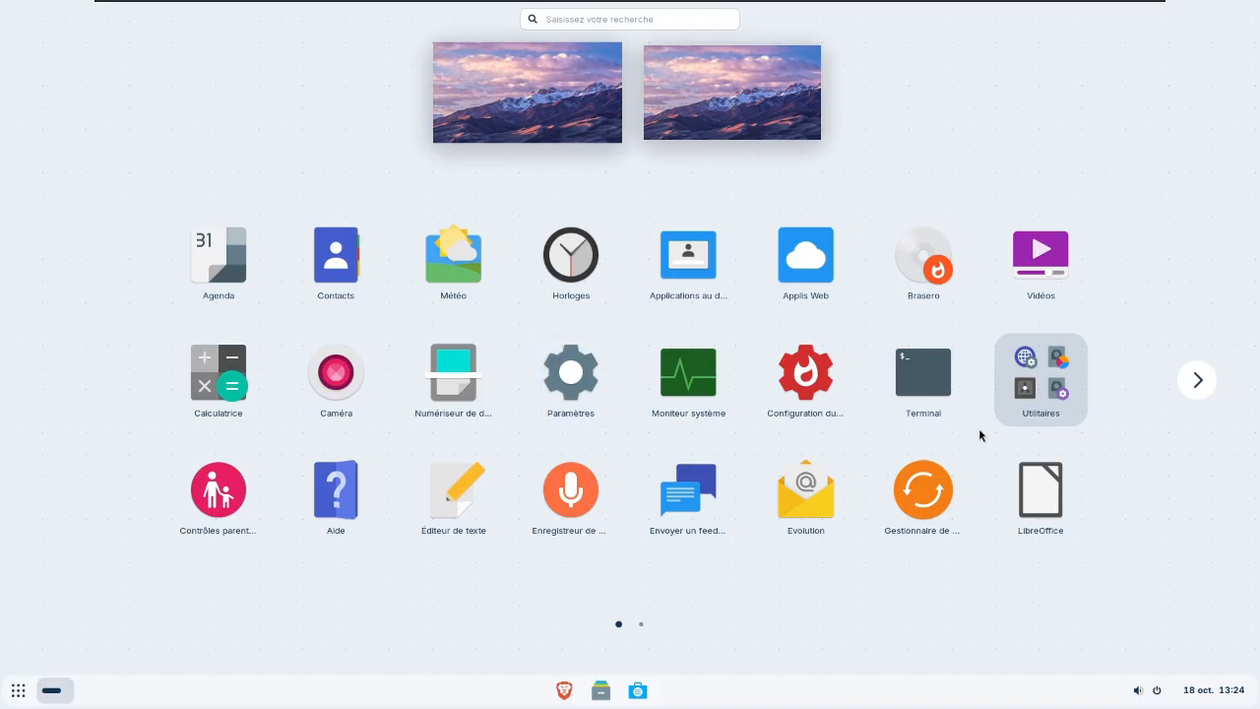
{"action": "left_click", "coordinate": [560, 79]}
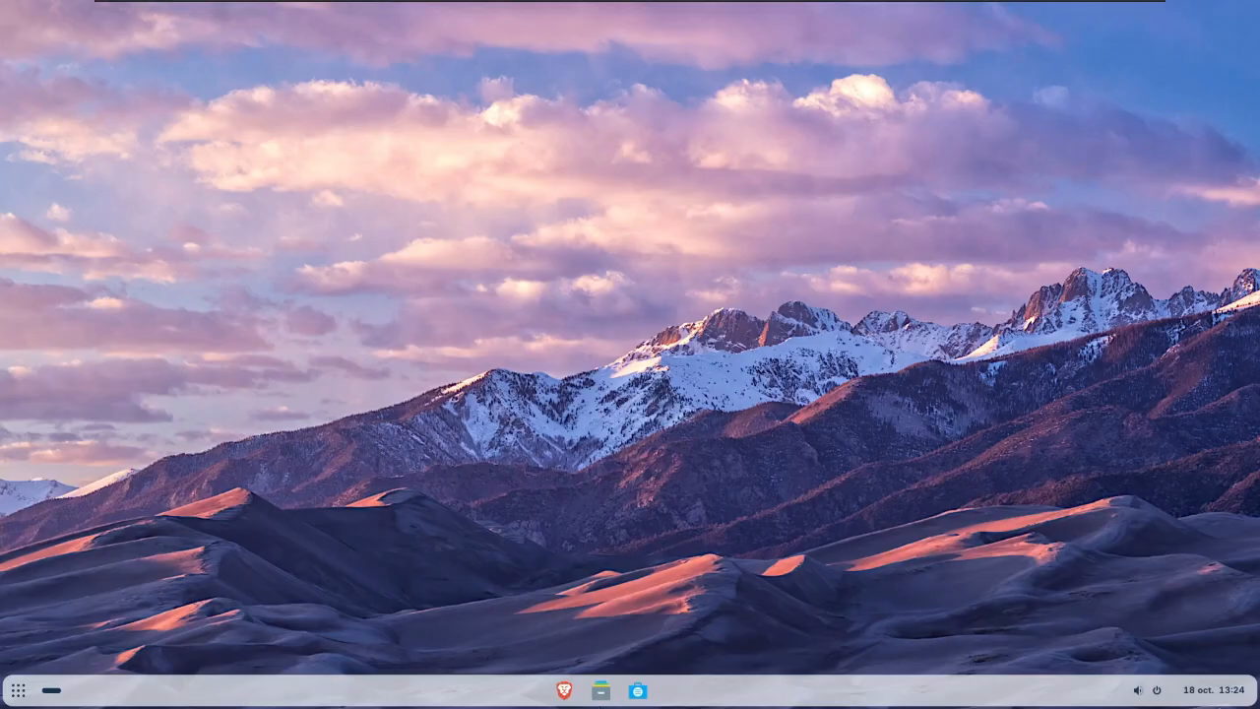
- Shut down Zorin OS with the Éteindre power option and confirm the shutdown
{"action": "left_click", "coordinate": [1157, 692]}
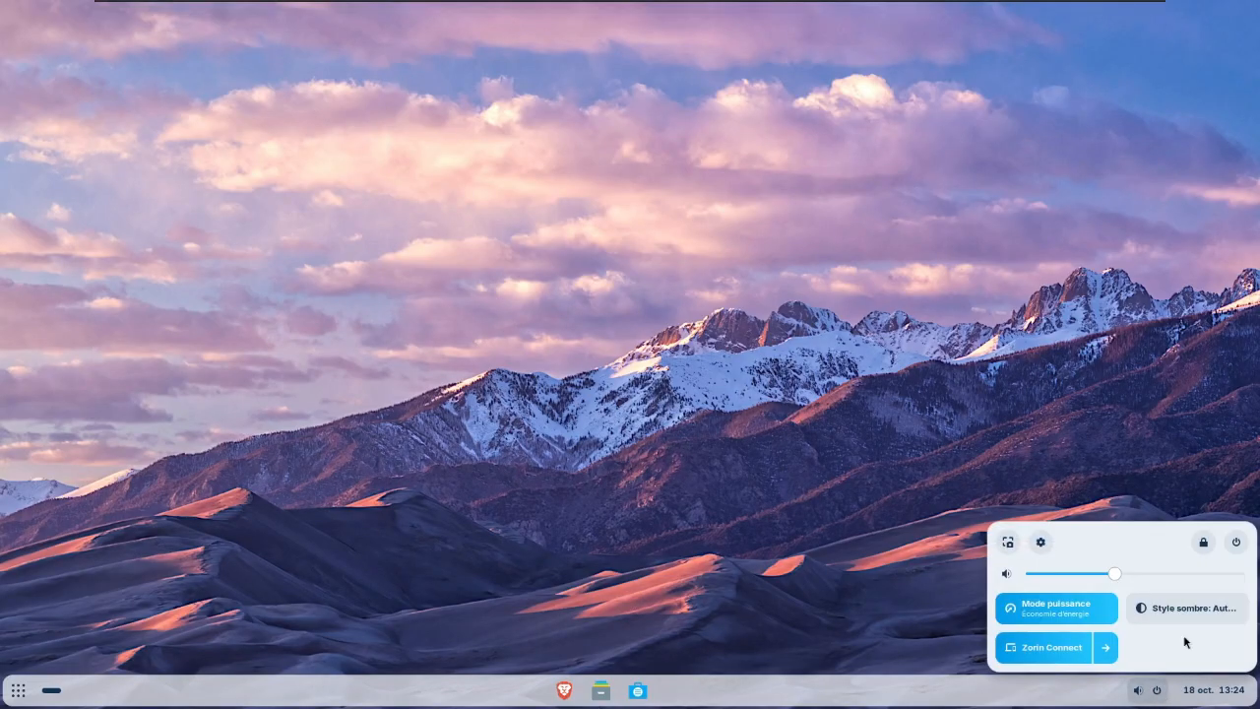
{"action": "left_click", "coordinate": [1236, 543]}
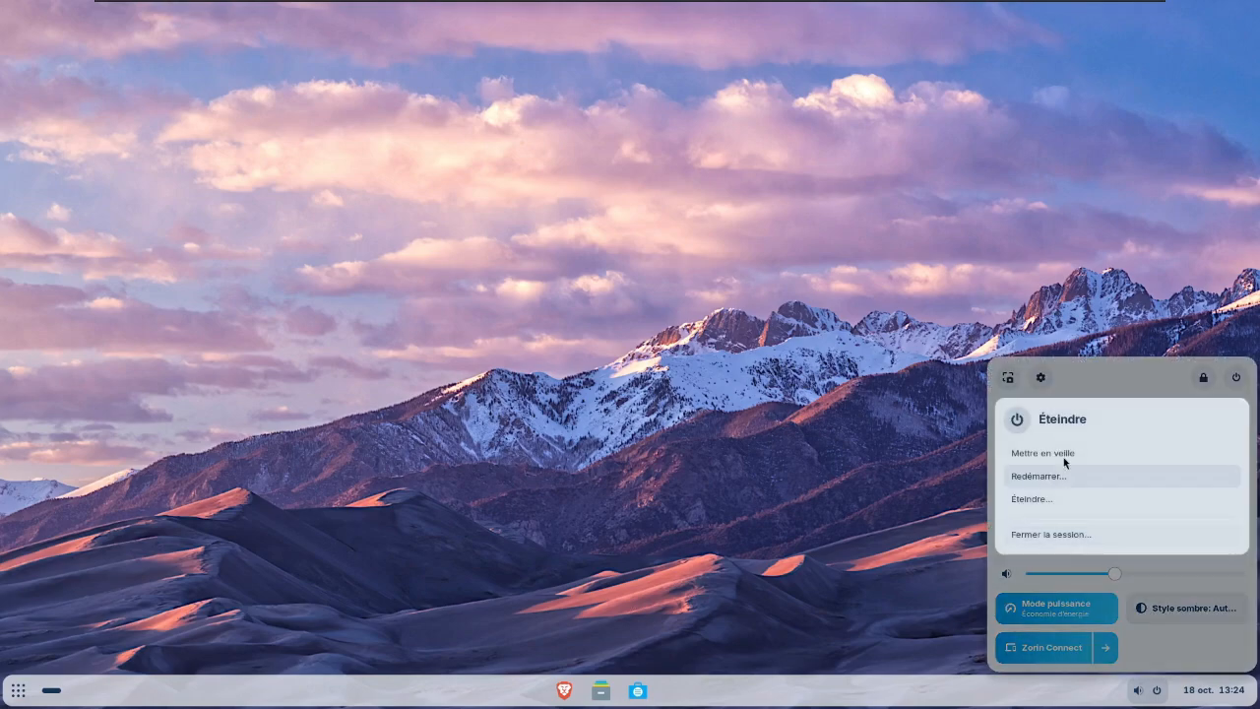
{"action": "left_click", "coordinate": [1049, 497]}
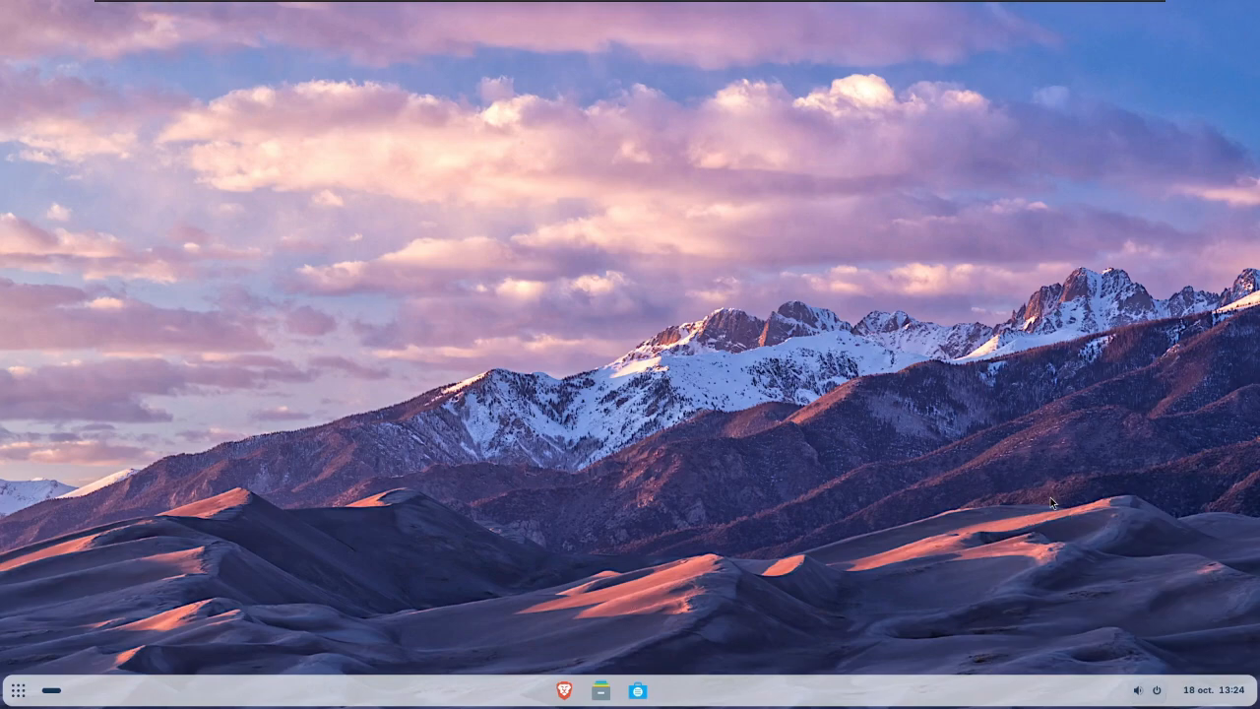
{"action": "left_click", "coordinate": [700, 399]}
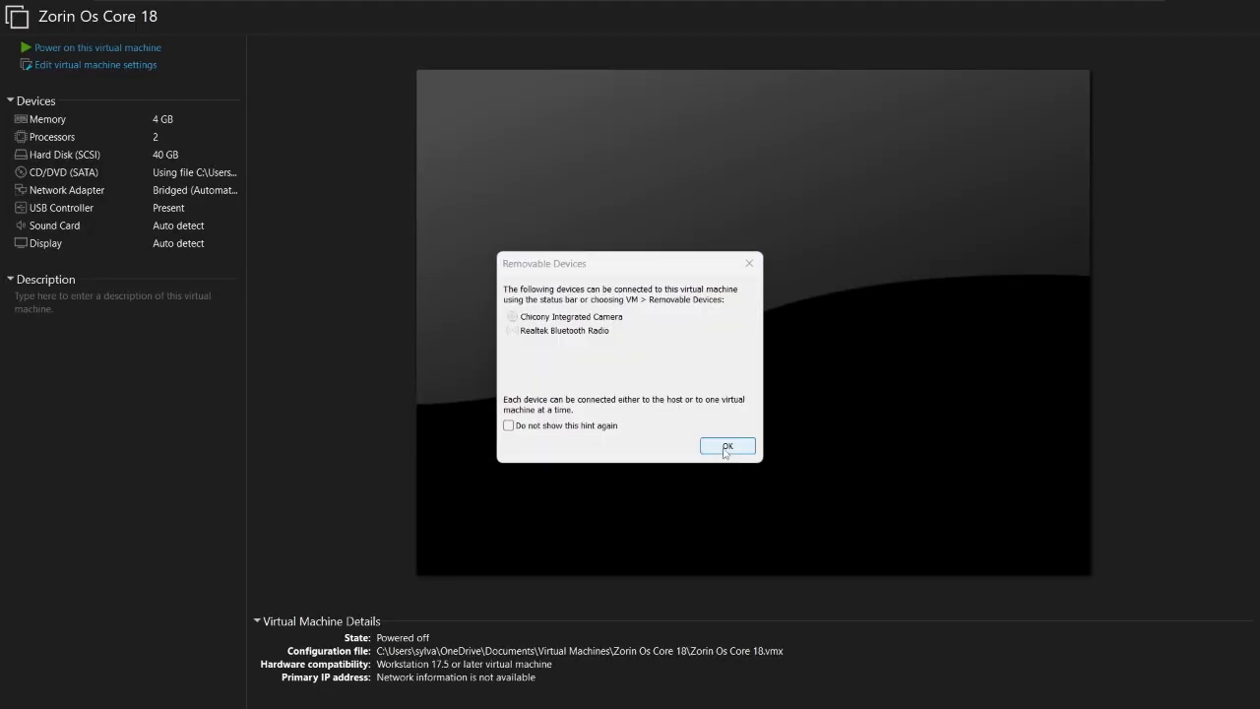
- Dismiss the Removable Devices hint and take VMware Workstation out of full-screen mode
{"action": "left_click", "coordinate": [725, 448]}
{"action": "mouse_move", "coordinate": [630, 5]}
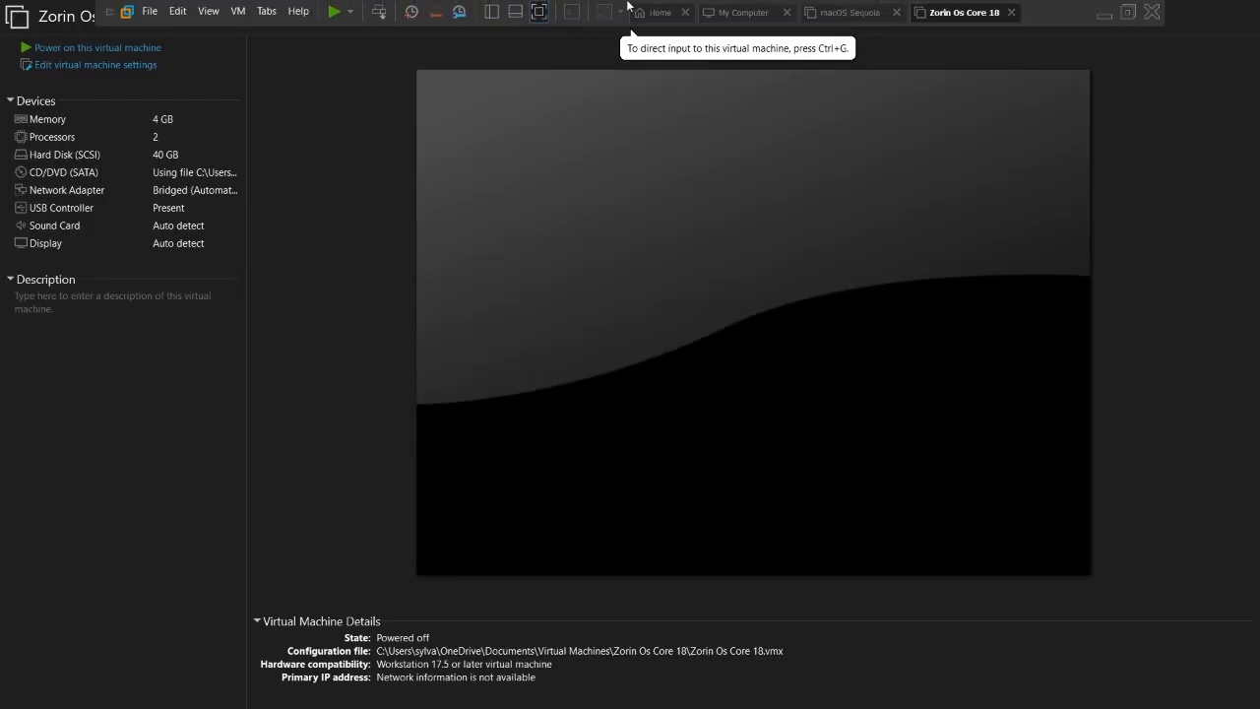
{"action": "left_click", "coordinate": [536, 12]}
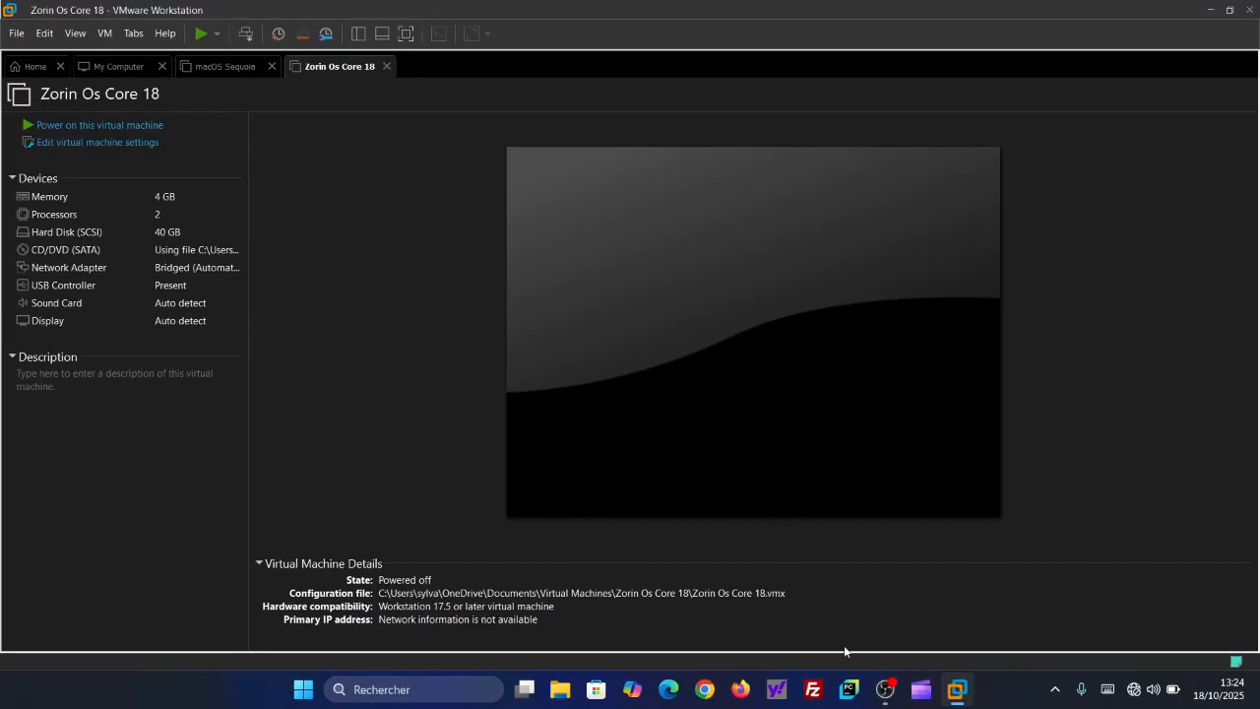
{"action": "mouse_move", "coordinate": [886, 687]}
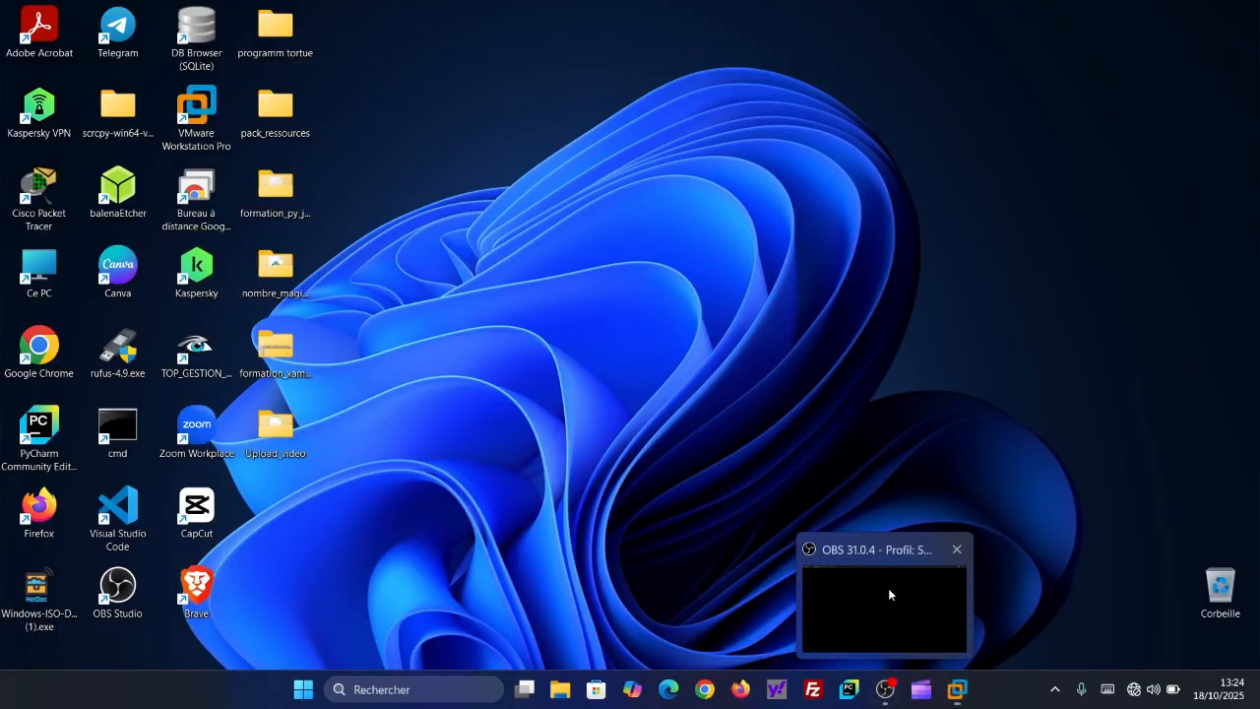
{"action": "left_click", "coordinate": [888, 587]}
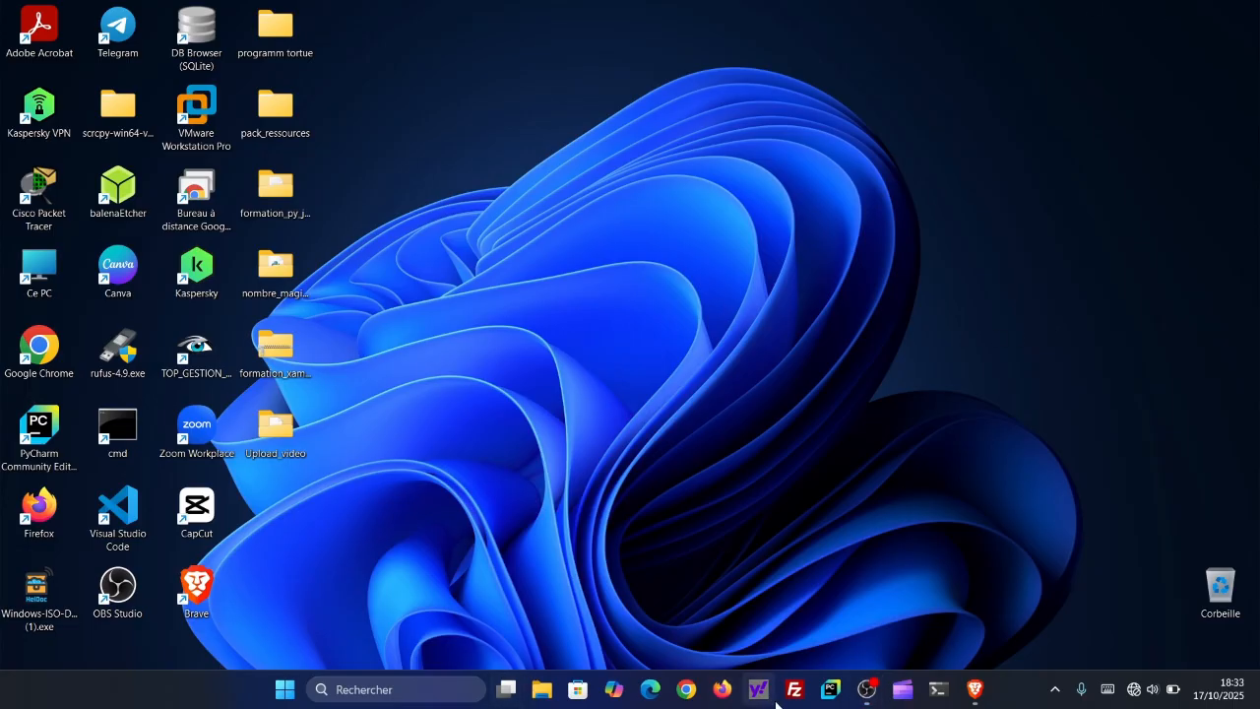
- Switch to the Brave browser and examine the Zorin OS overview page from its introduction down to the frequently asked questions
{"action": "left_click", "coordinate": [972, 694]}
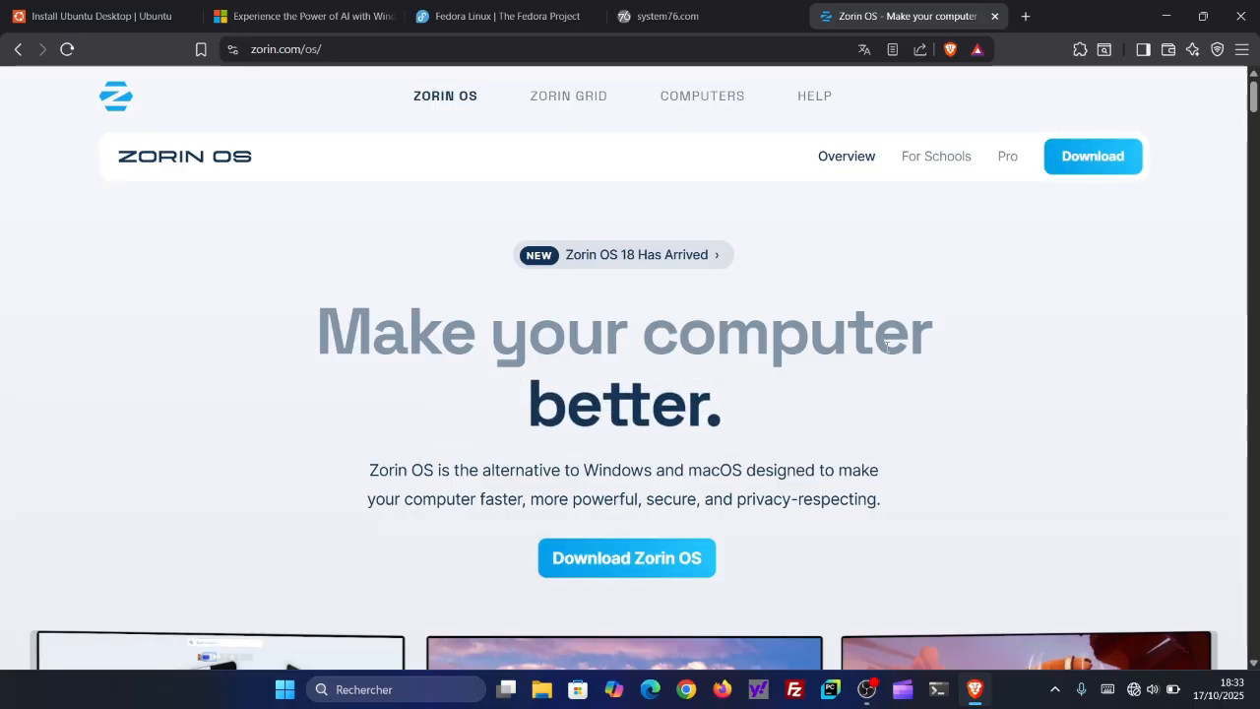
{"action": "scroll", "coordinate": [886, 345], "scroll_direction": "down", "scroll_amount": 3}
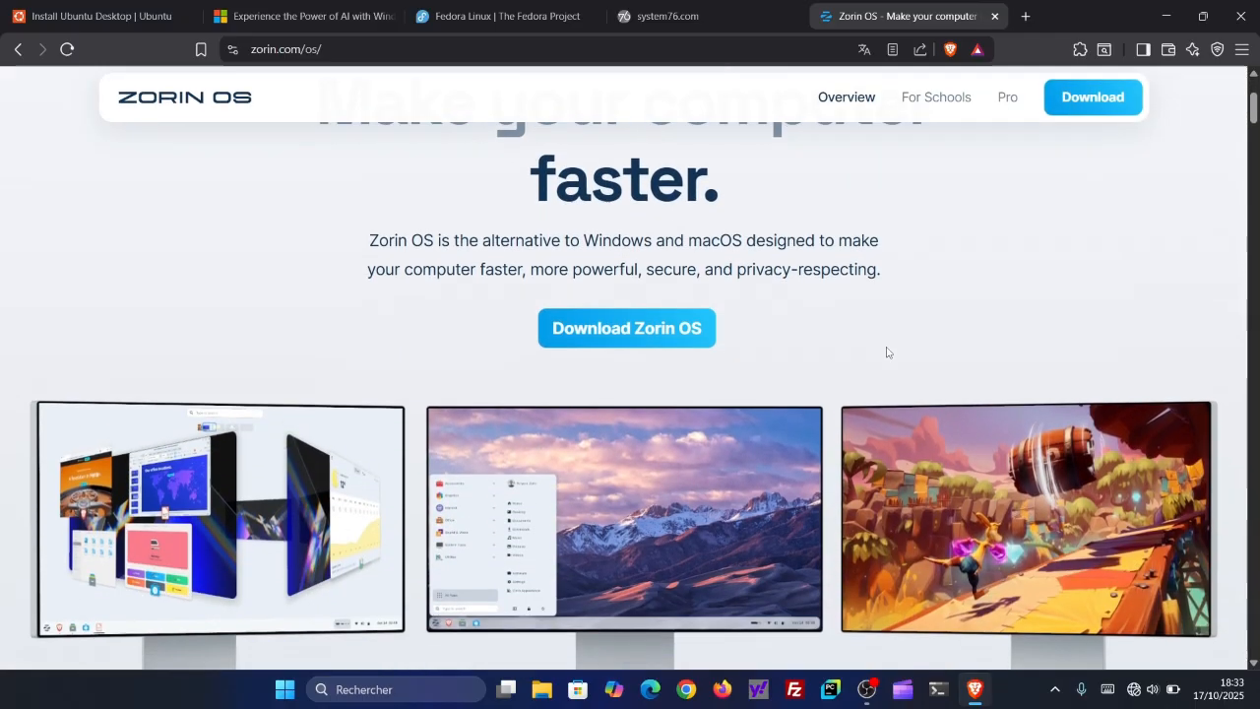
{"action": "scroll", "coordinate": [886, 352], "scroll_direction": "down", "scroll_amount": 2}
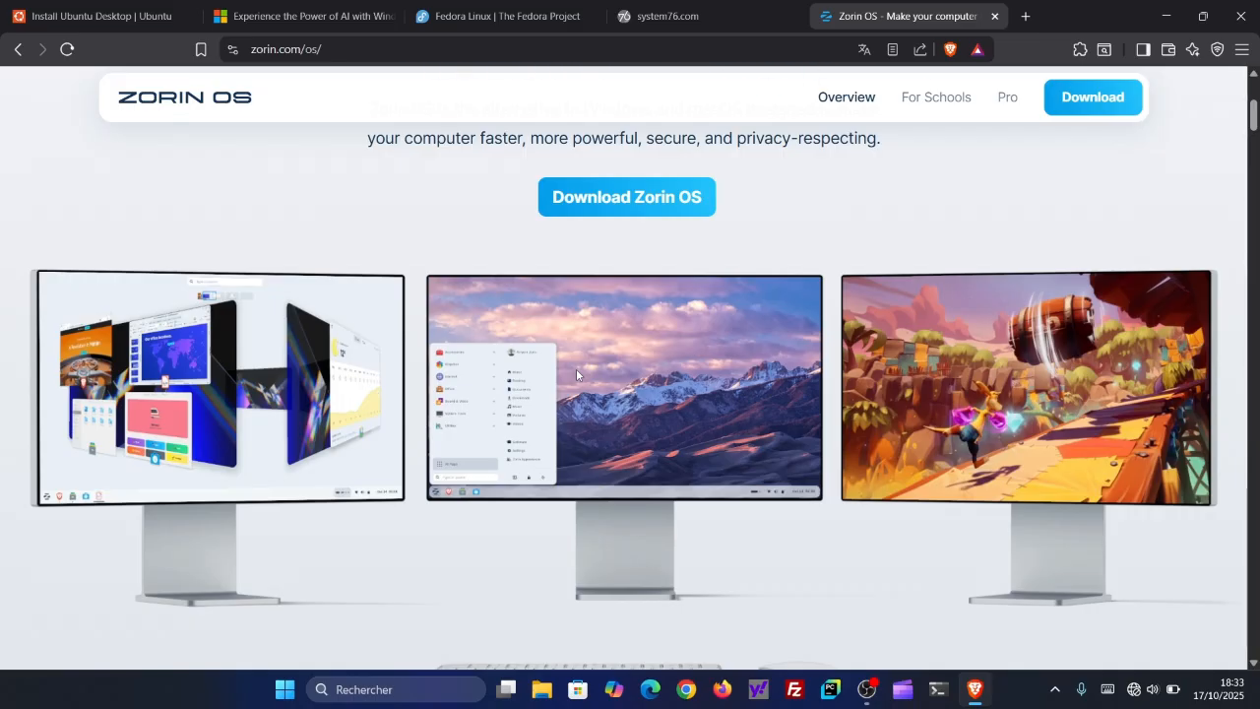
{"action": "scroll", "coordinate": [575, 374], "scroll_direction": "down", "scroll_amount": 2}
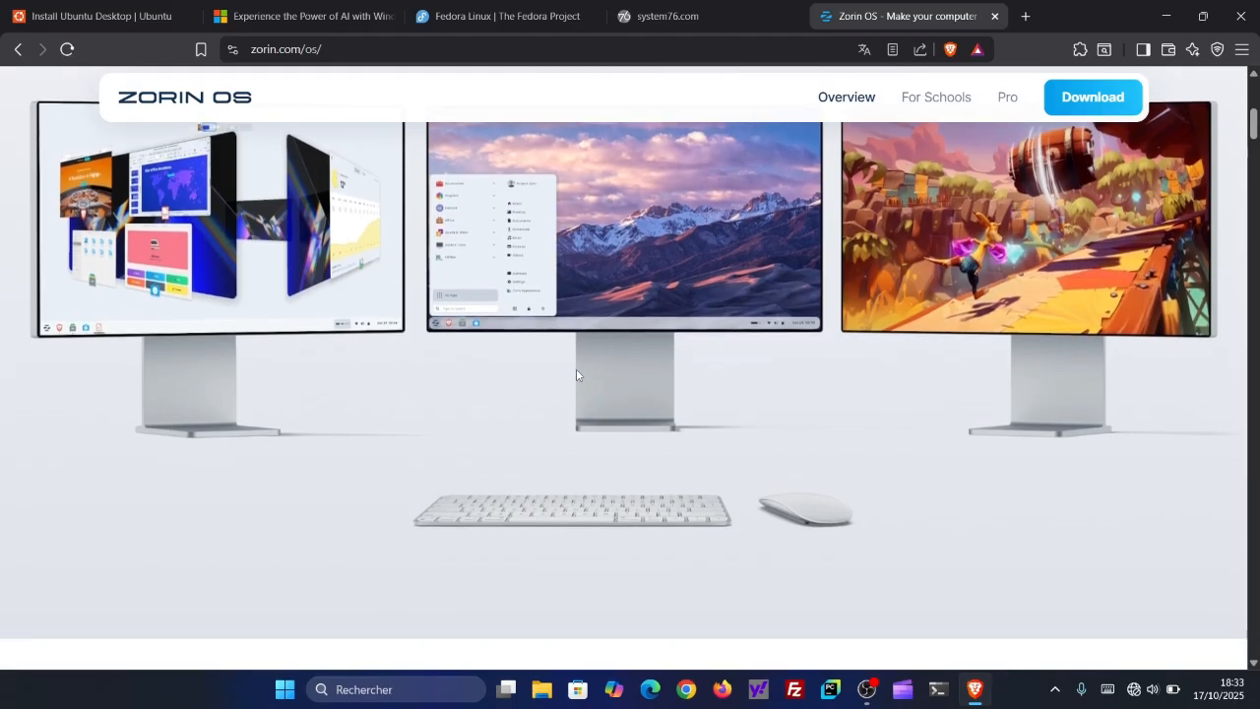
{"action": "scroll", "coordinate": [577, 374], "scroll_direction": "down", "scroll_amount": 3}
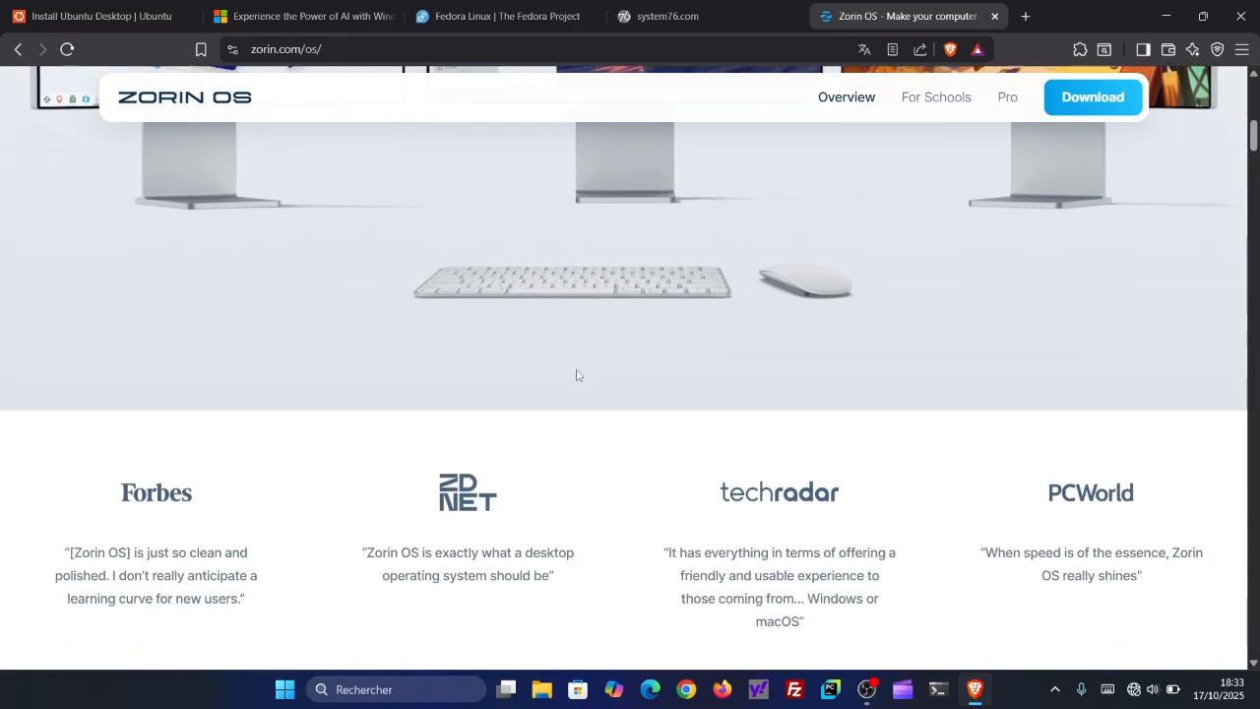
{"action": "scroll", "coordinate": [577, 374], "scroll_direction": "down", "scroll_amount": 3}
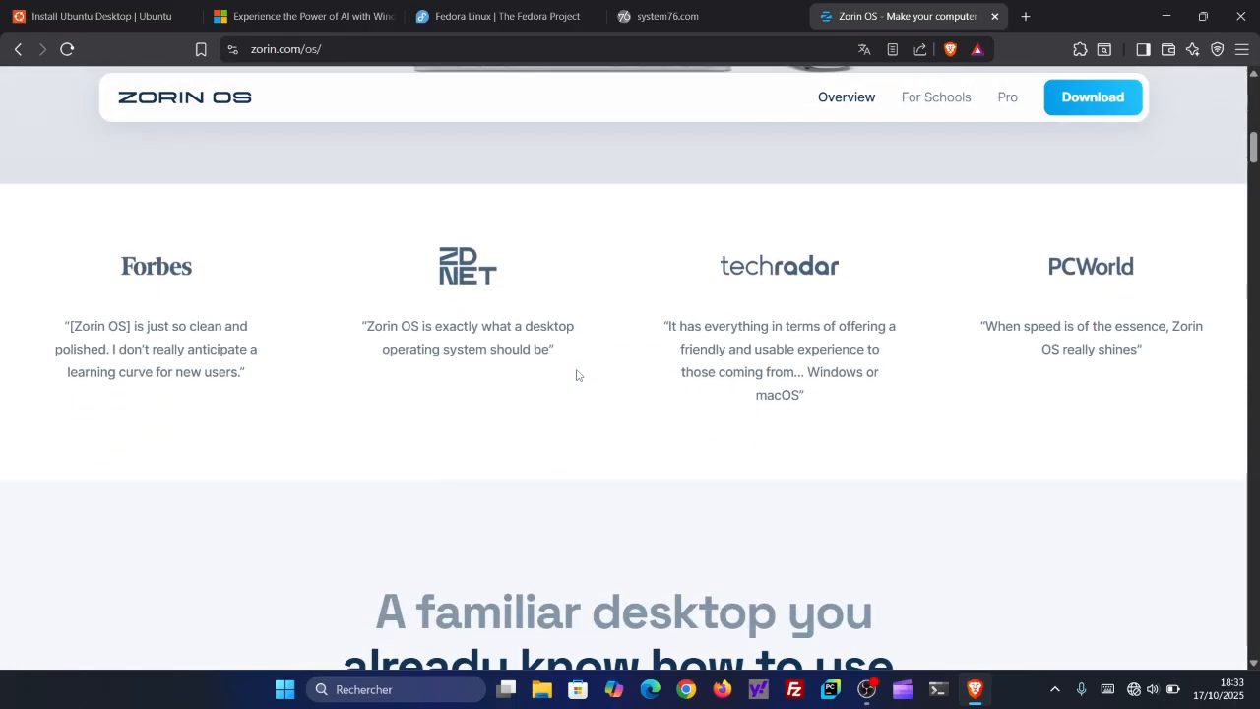
{"action": "scroll", "coordinate": [577, 374], "scroll_direction": "down", "scroll_amount": 5}
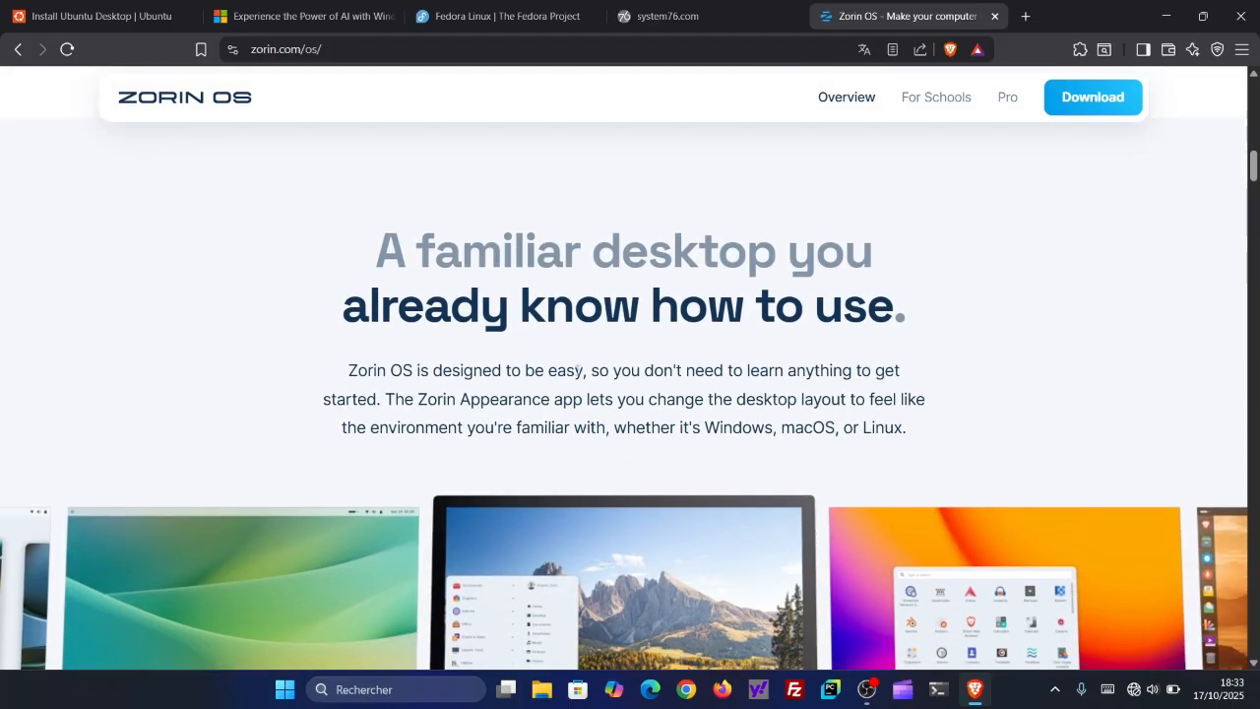
{"action": "scroll", "coordinate": [575, 368], "scroll_direction": "down", "scroll_amount": 2}
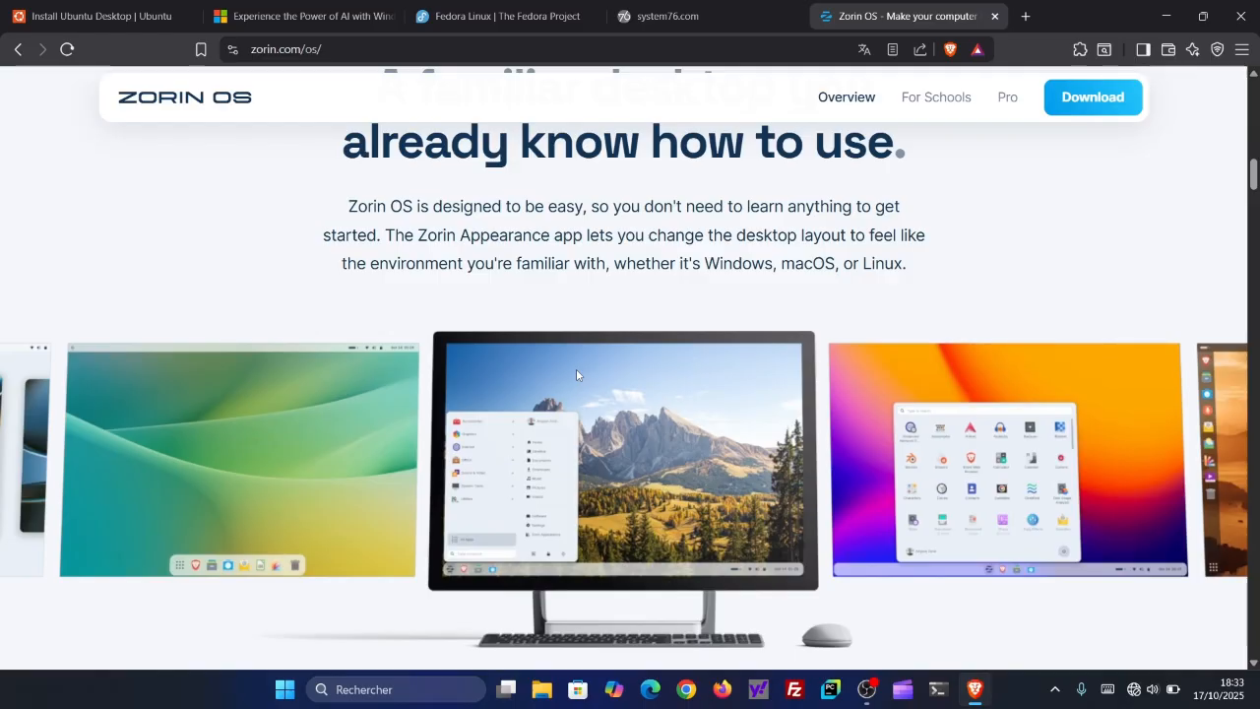
{"action": "scroll", "coordinate": [577, 375], "scroll_direction": "down", "scroll_amount": 6}
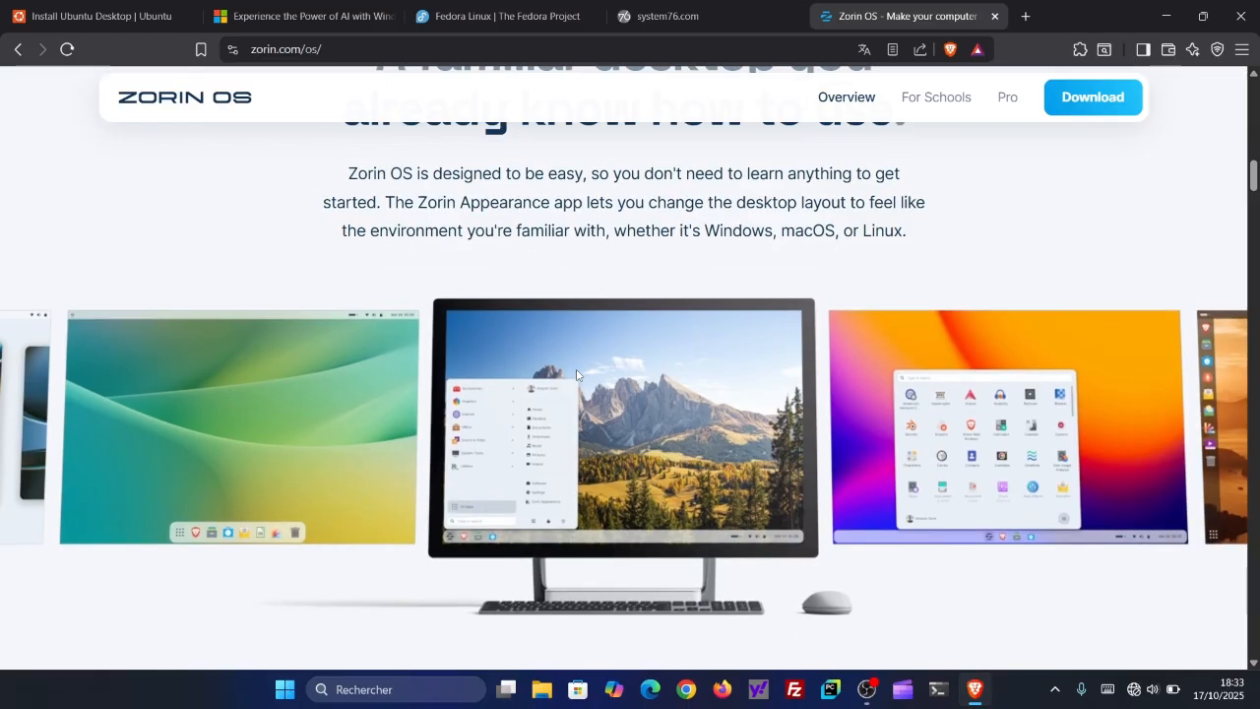
{"action": "scroll", "coordinate": [577, 375], "scroll_direction": "down", "scroll_amount": 6}
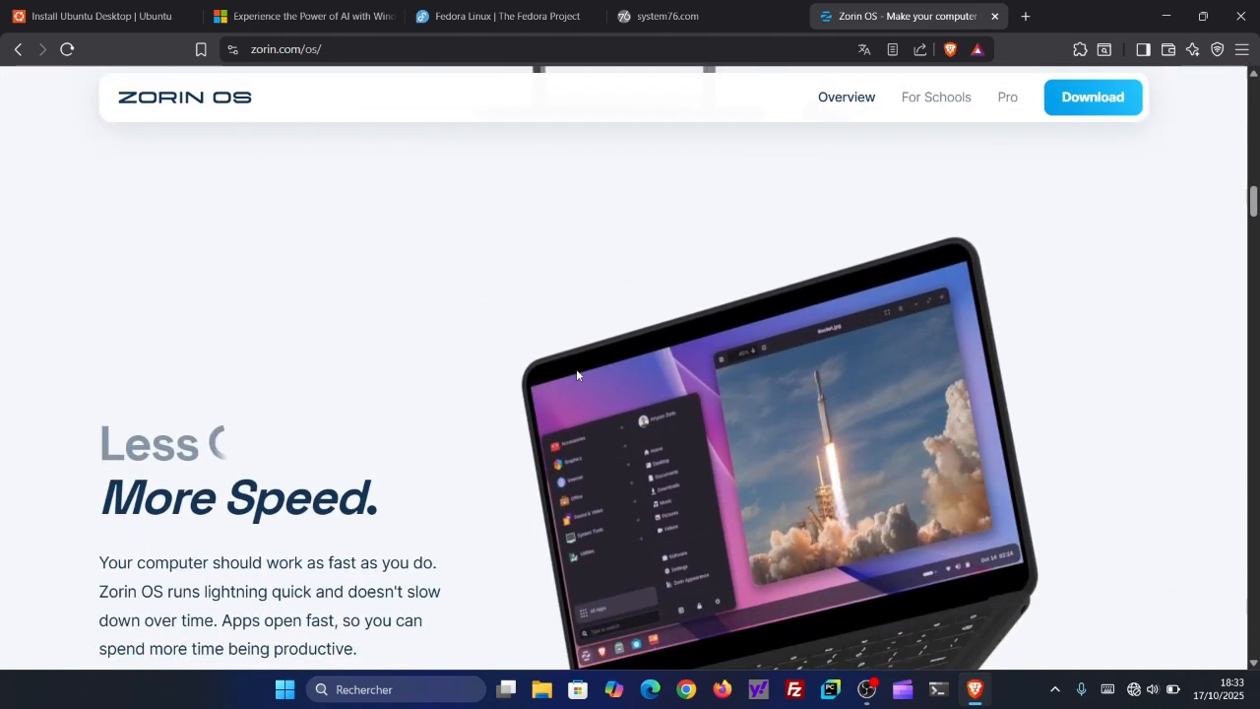
{"action": "scroll", "coordinate": [577, 375], "scroll_direction": "down", "scroll_amount": 9}
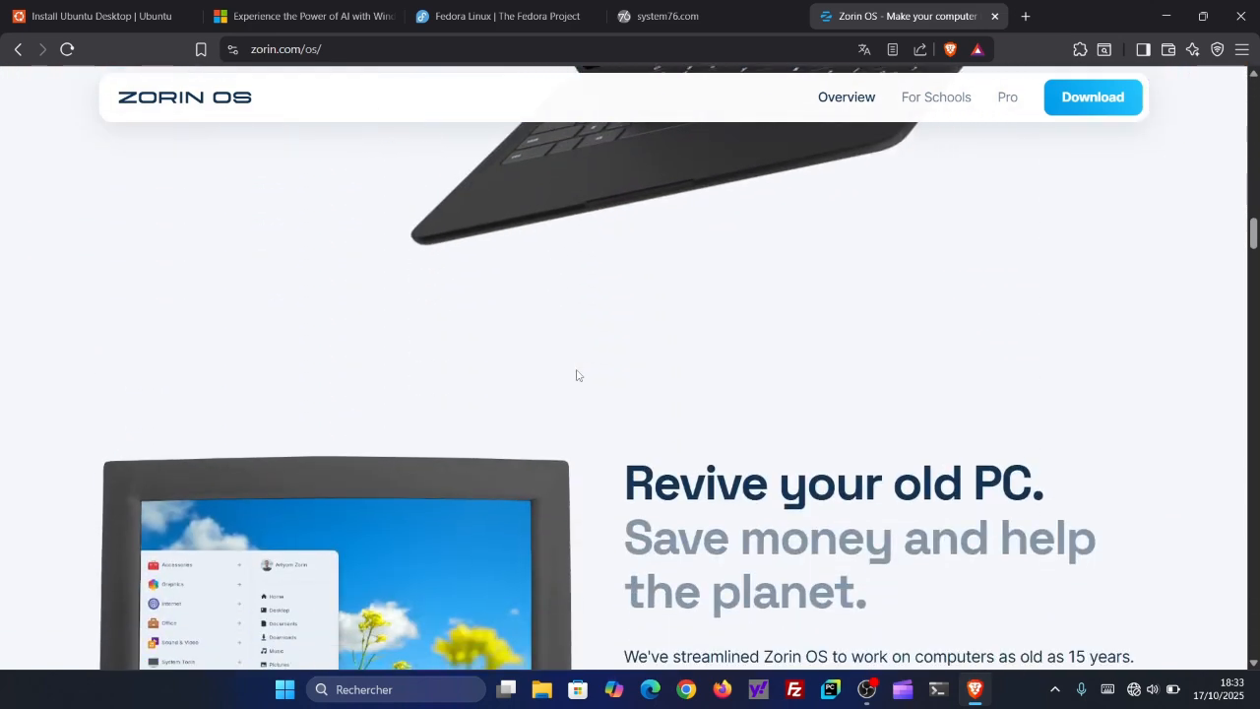
{"action": "scroll", "coordinate": [576, 375], "scroll_direction": "down", "scroll_amount": 18}
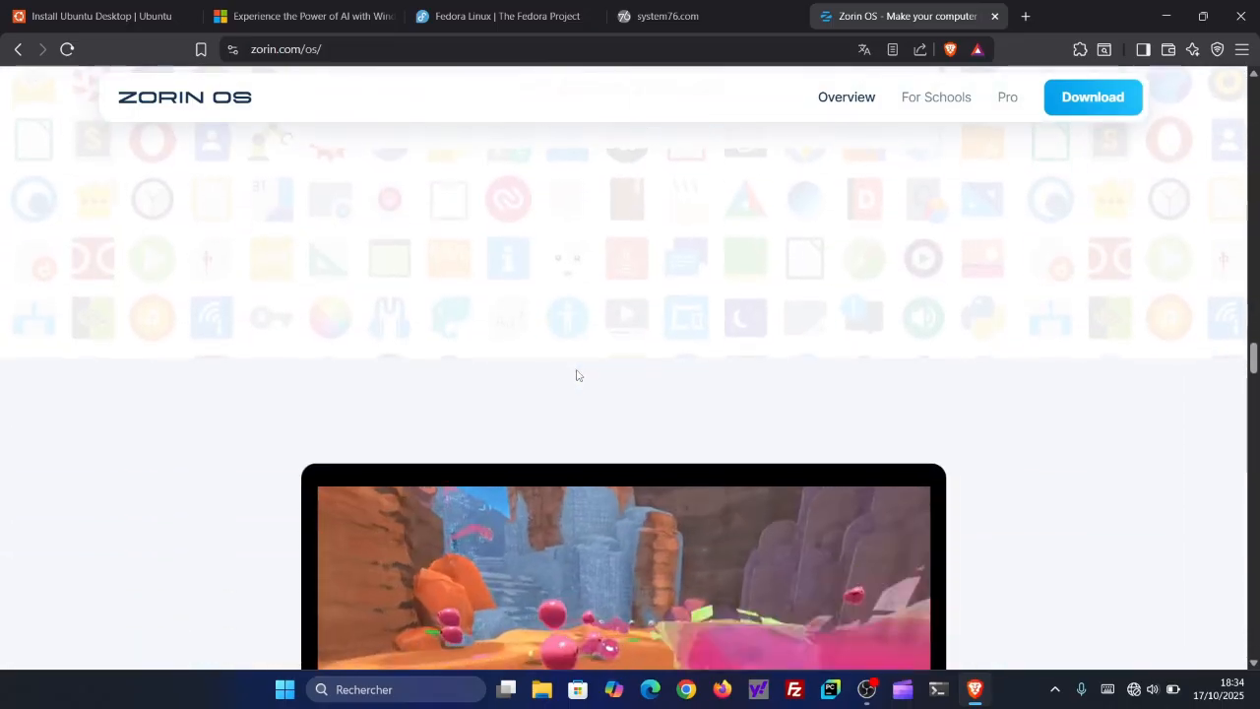
{"action": "scroll", "coordinate": [578, 375], "scroll_direction": "down", "scroll_amount": 3}
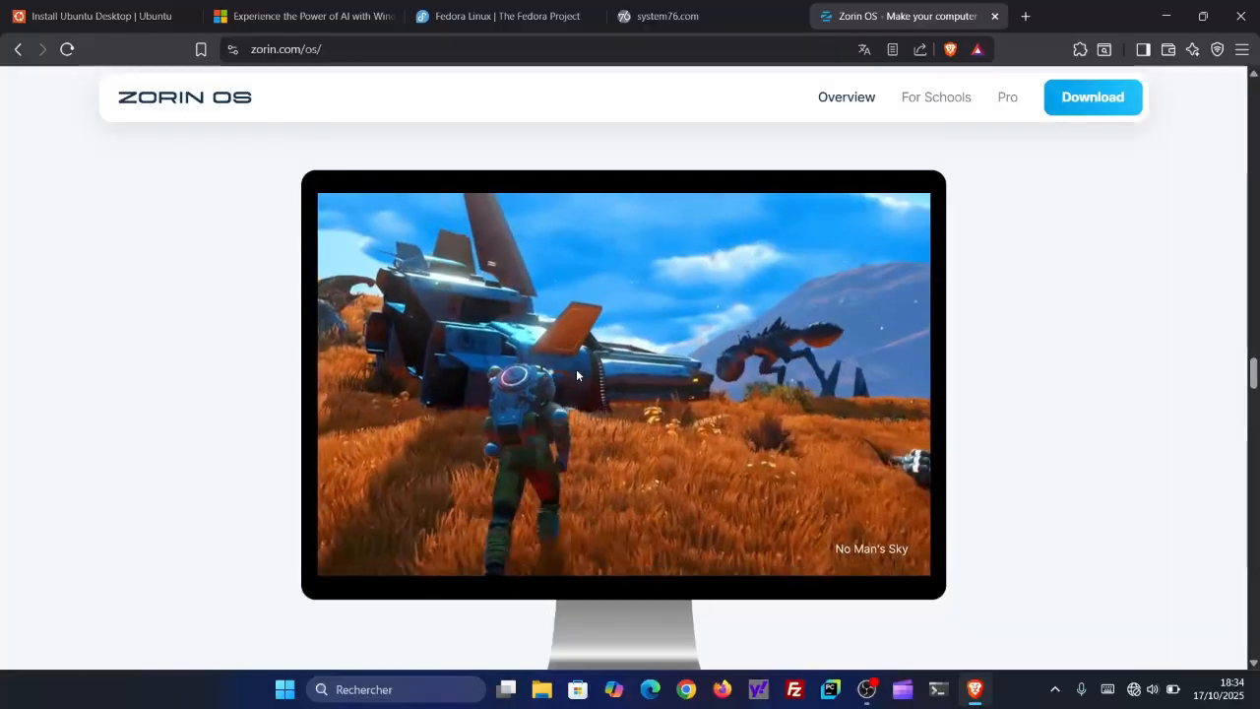
{"action": "scroll", "coordinate": [577, 374], "scroll_direction": "down", "scroll_amount": 1}
{"action": "scroll", "coordinate": [577, 374], "scroll_direction": "down", "scroll_amount": 8}
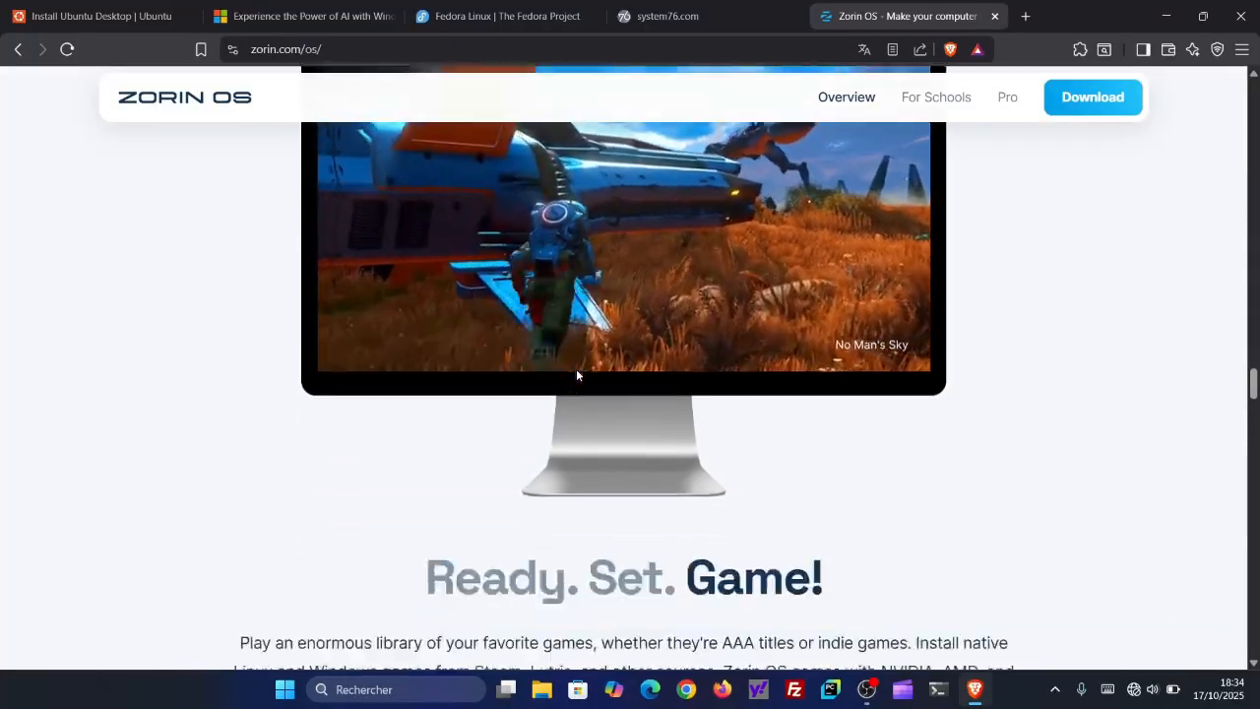
{"action": "scroll", "coordinate": [576, 374], "scroll_direction": "down", "scroll_amount": 12}
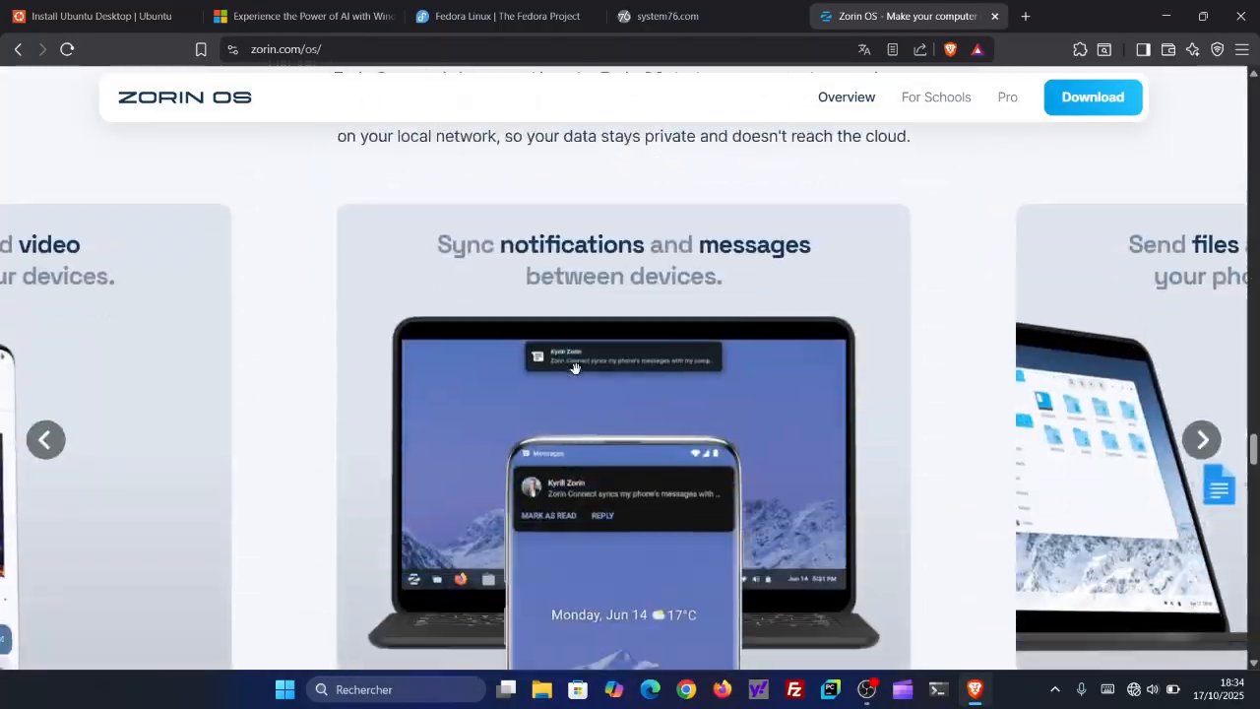
{"action": "scroll", "coordinate": [576, 374], "scroll_direction": "down", "scroll_amount": 15}
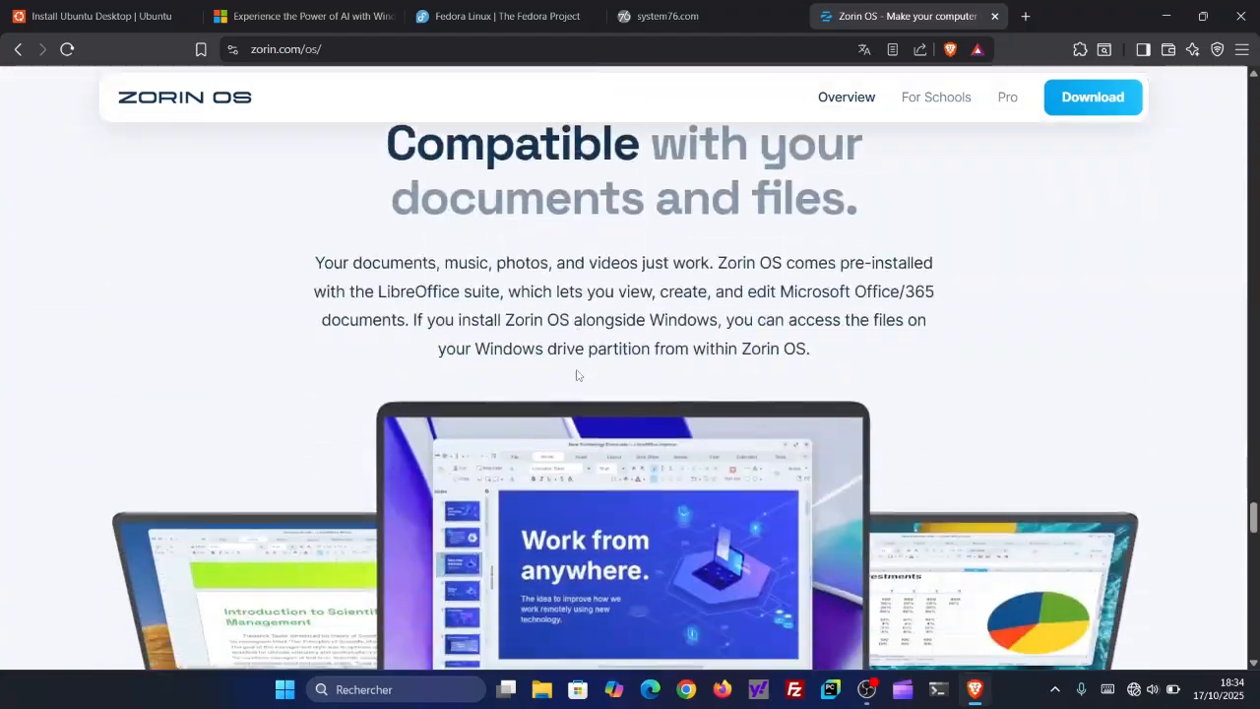
{"action": "scroll", "coordinate": [577, 372], "scroll_direction": "down", "scroll_amount": 15}
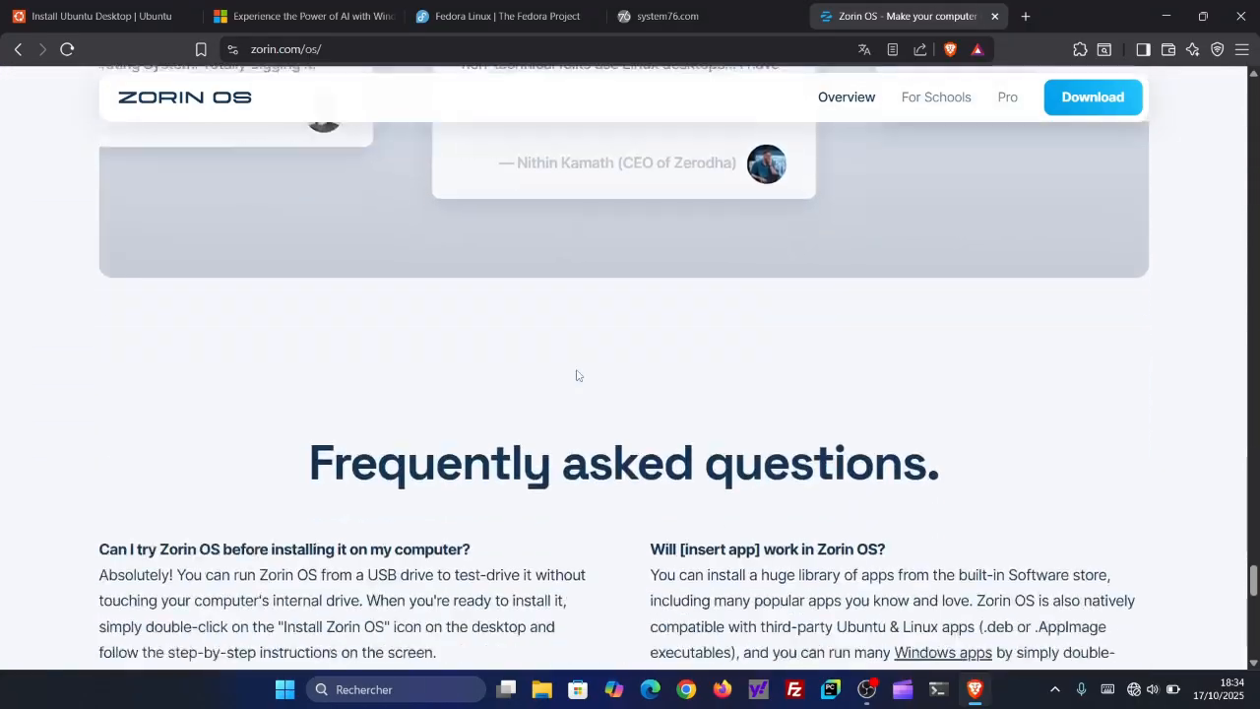
- Review the Zorin OS overview page from the footer back up to its introduction and minimize the browser
{"action": "scroll", "coordinate": [576, 375], "scroll_direction": "up", "scroll_amount": 10}
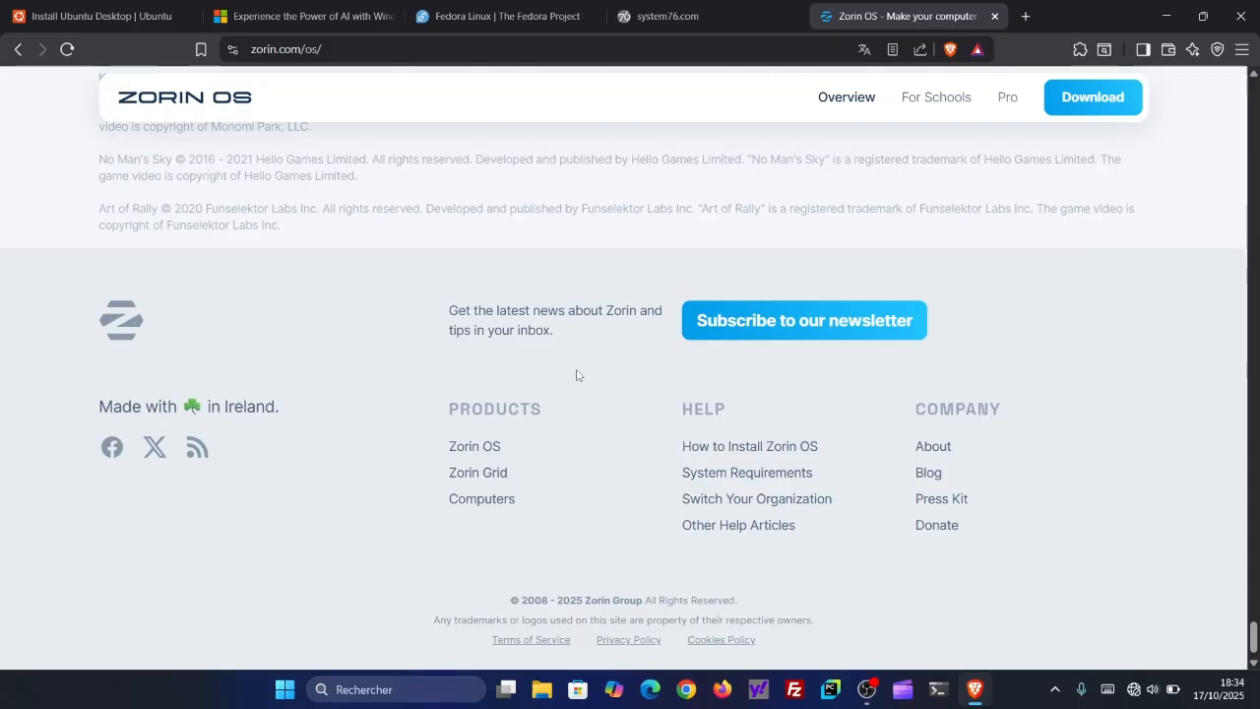
{"action": "scroll", "coordinate": [577, 374], "scroll_direction": "up", "scroll_amount": 15}
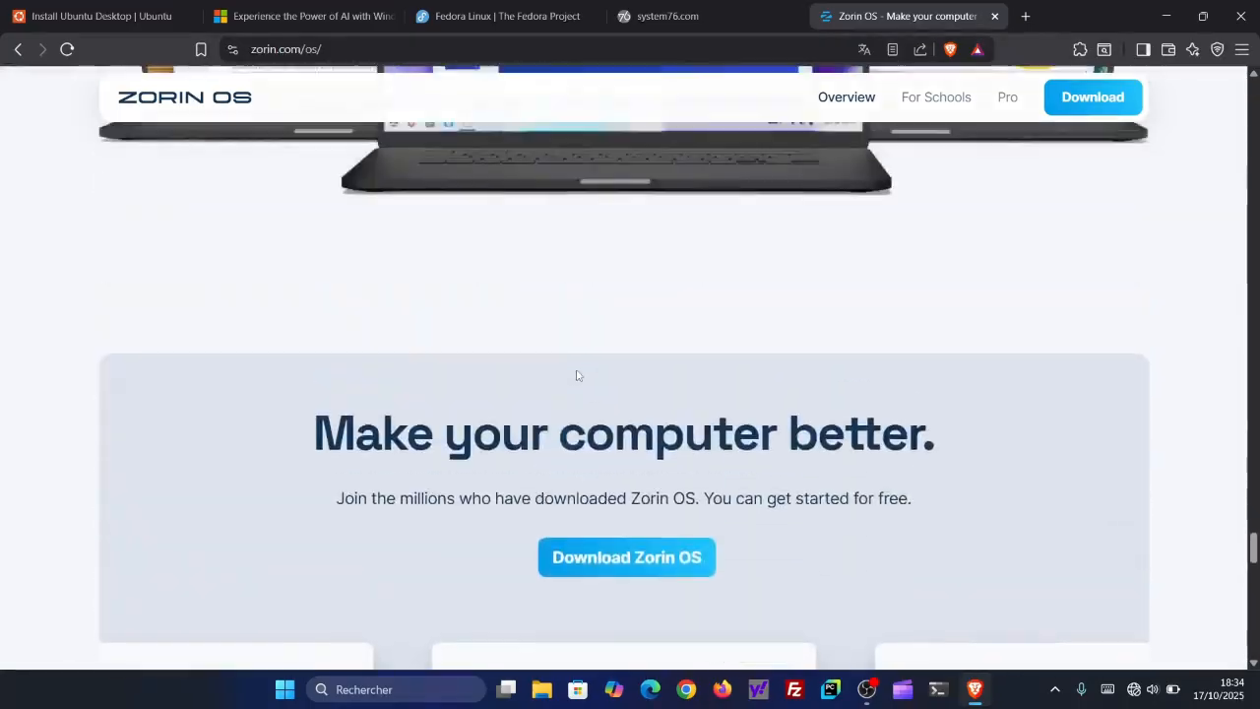
{"action": "scroll", "coordinate": [576, 368], "scroll_direction": "up", "scroll_amount": 12}
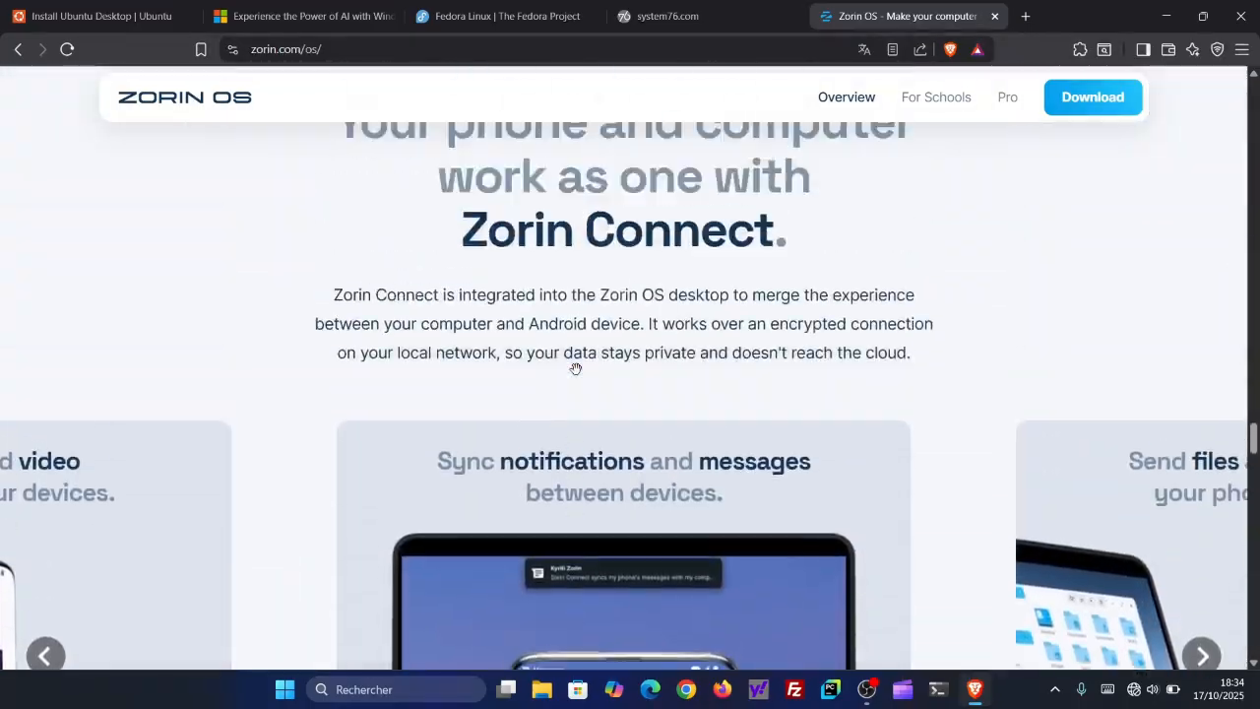
{"action": "scroll", "coordinate": [575, 375], "scroll_direction": "up", "scroll_amount": 15}
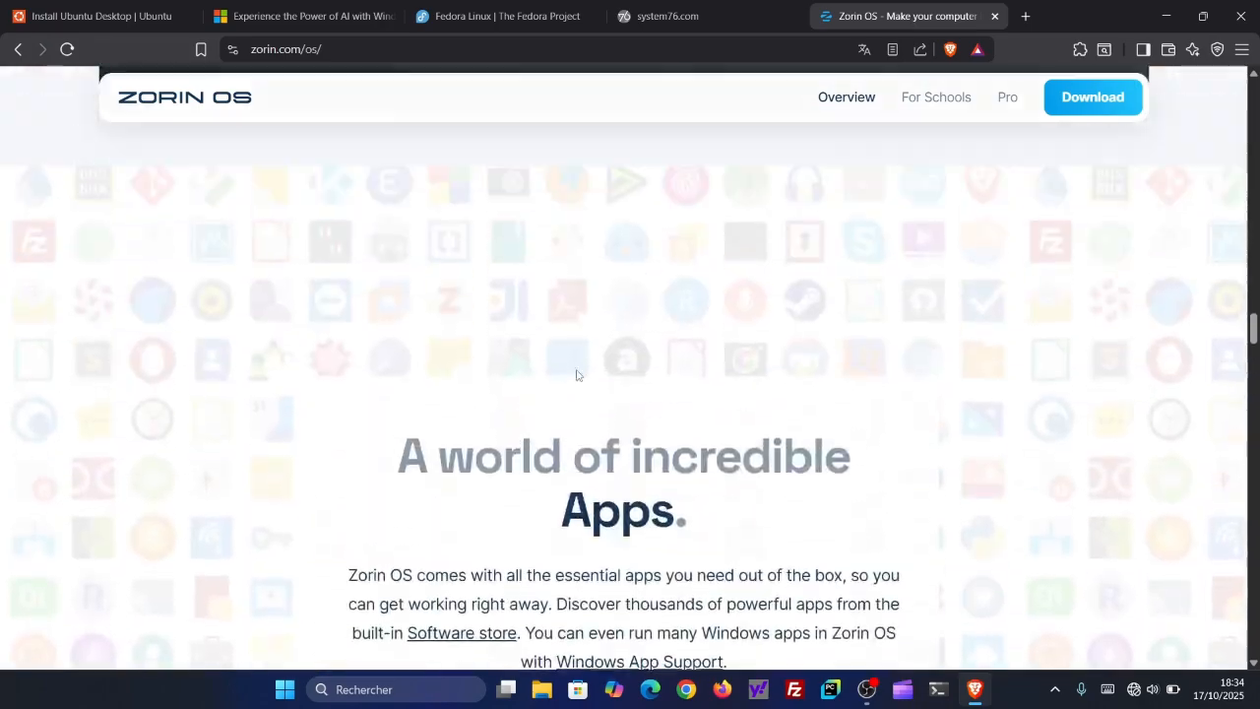
{"action": "scroll", "coordinate": [577, 374], "scroll_direction": "up", "scroll_amount": 15}
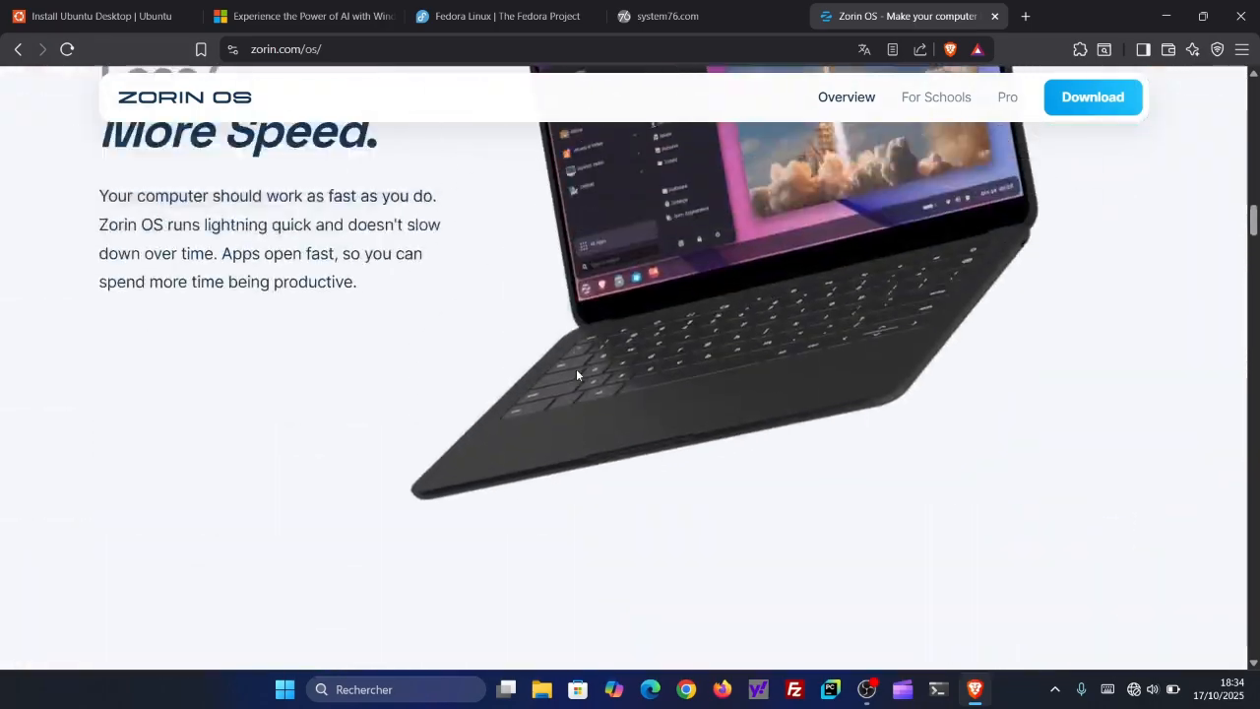
{"action": "scroll", "coordinate": [577, 374], "scroll_direction": "up", "scroll_amount": 10}
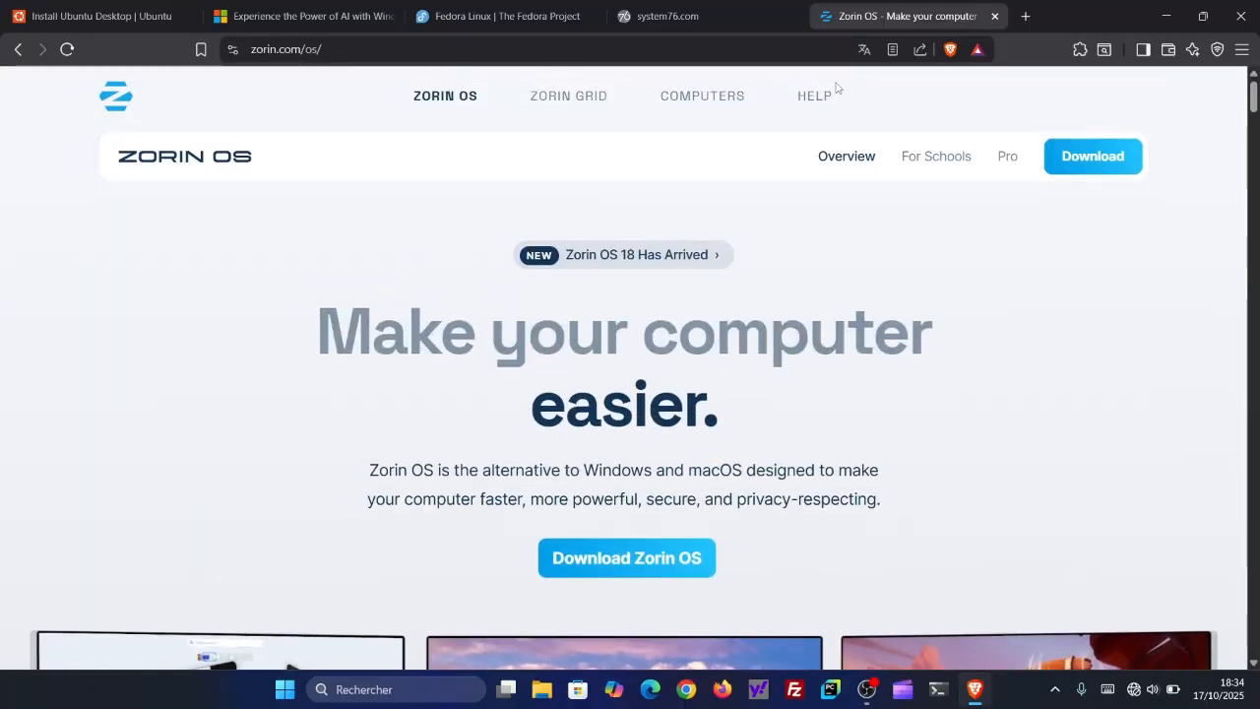
{"action": "left_click", "coordinate": [1160, 18]}
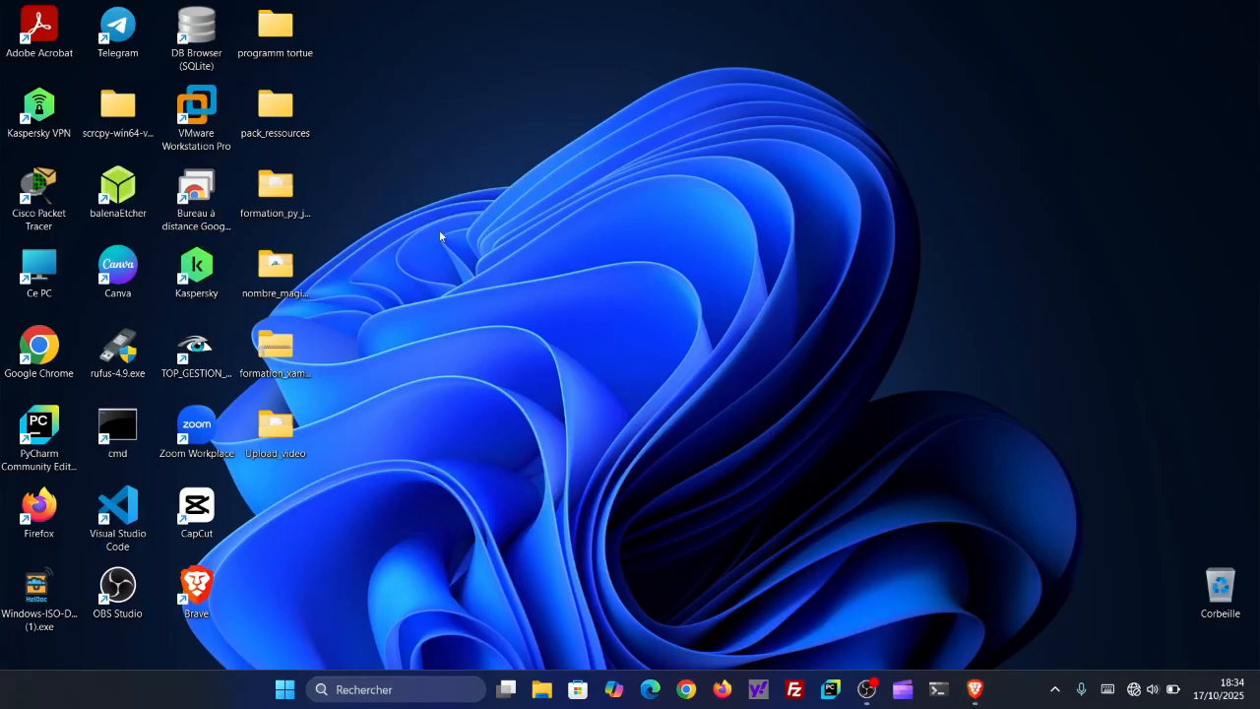
- Launch VMware Workstation Pro, check the virtual machines listed under My Computer, and return to the home page
{"action": "left_click", "coordinate": [213, 122]}
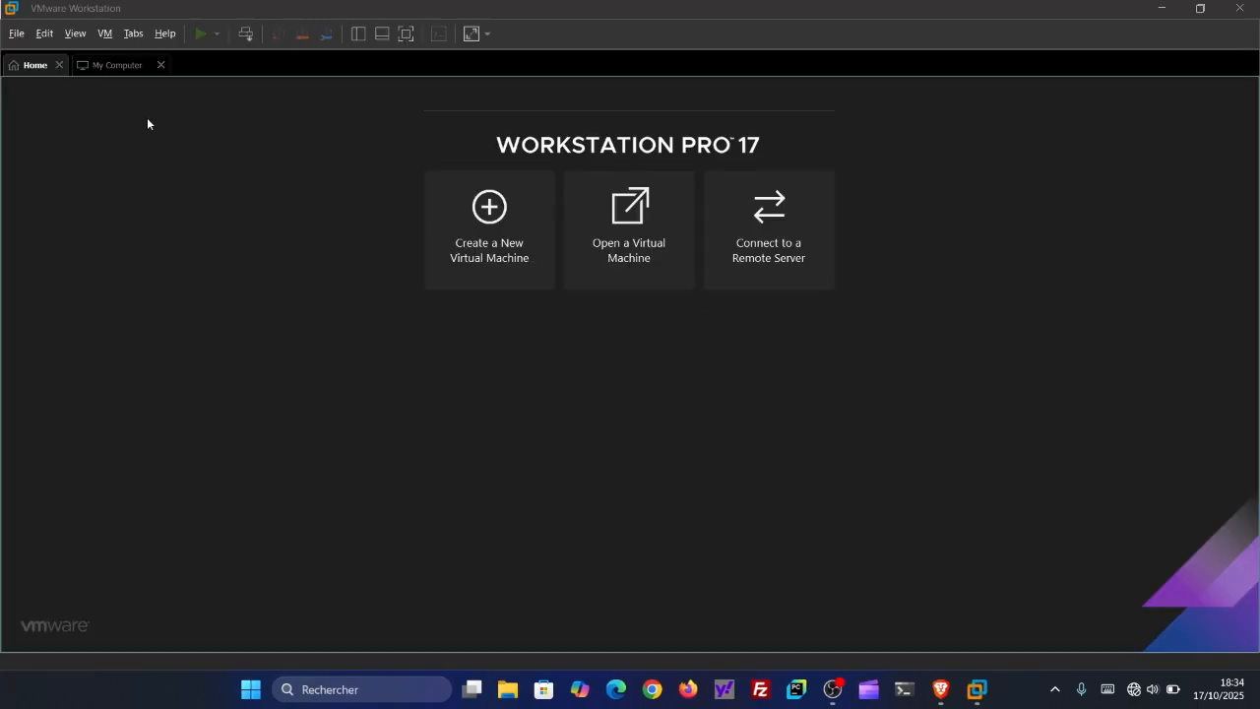
{"action": "left_click", "coordinate": [116, 65]}
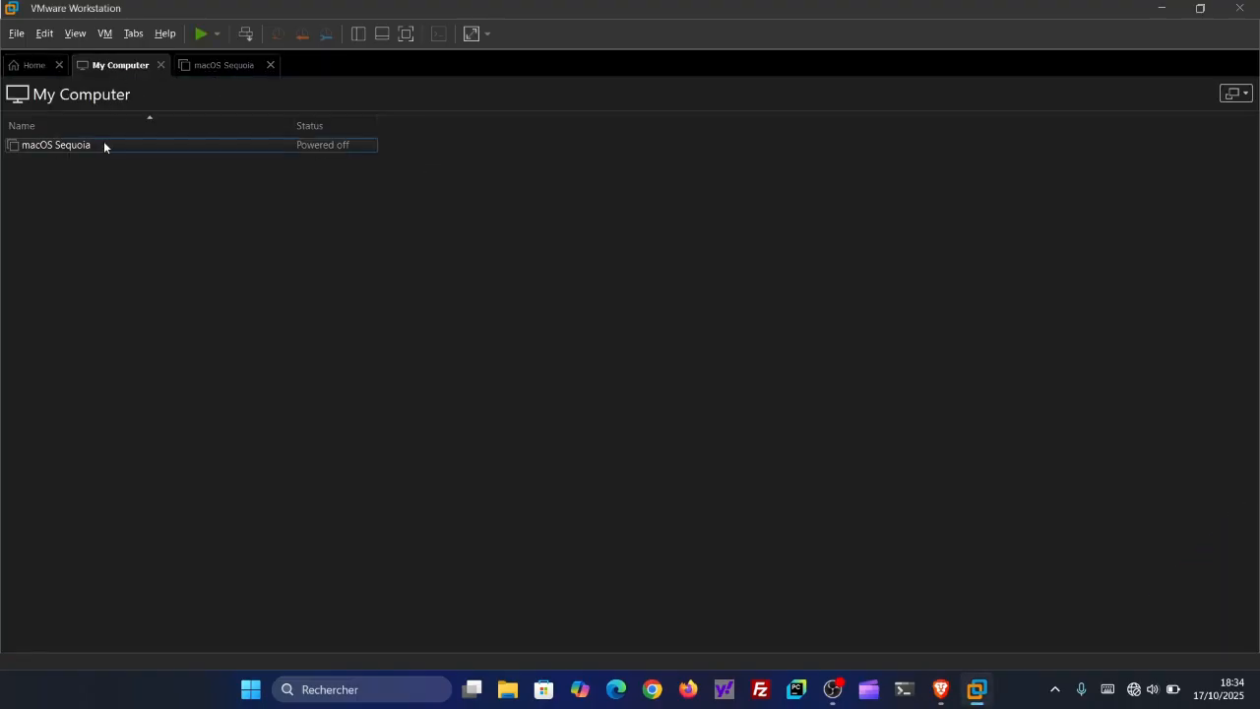
{"action": "left_click", "coordinate": [41, 67]}
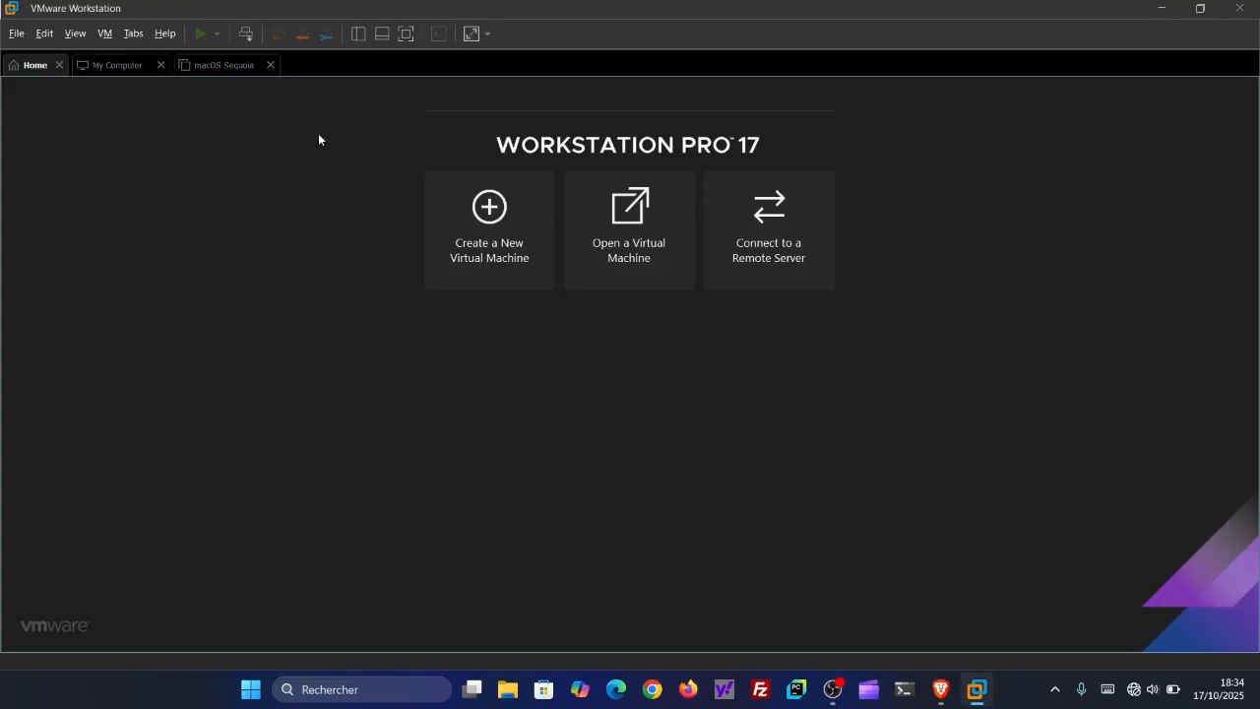
- Start a new Typical virtual machine with the operating system installed later, choosing Linux as guest system and Ubuntu as version
{"action": "left_click", "coordinate": [491, 210]}
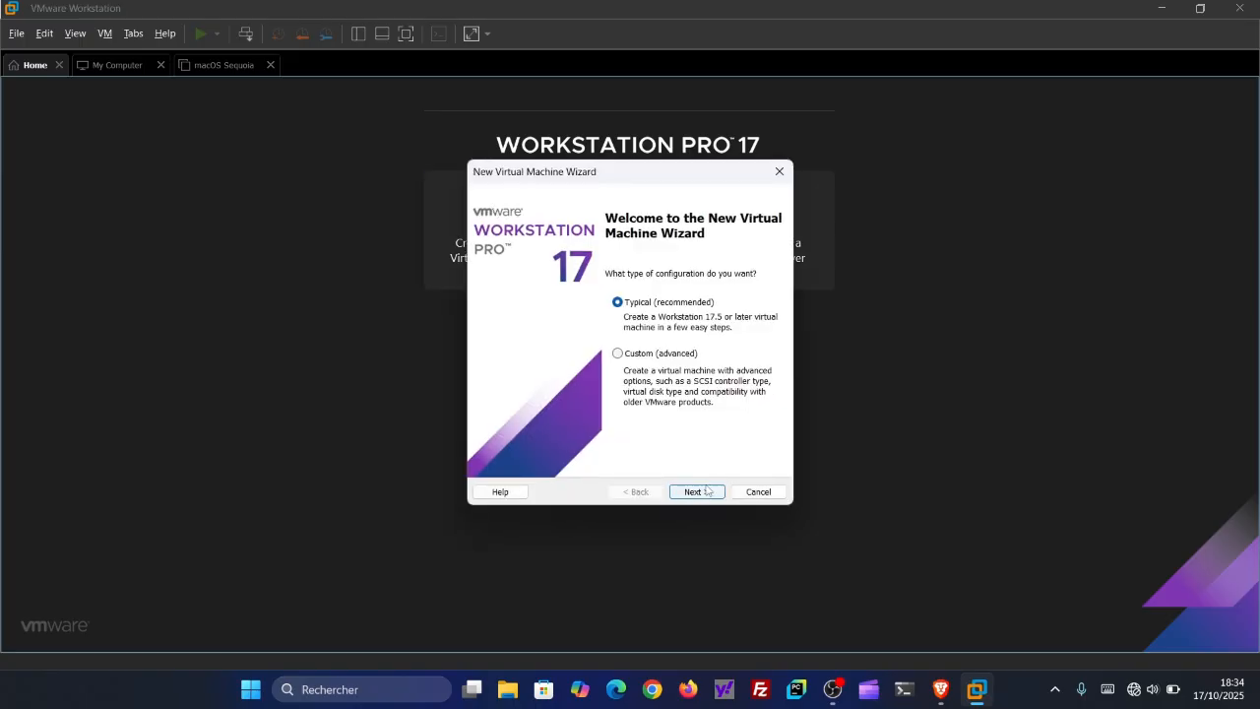
{"action": "left_click", "coordinate": [705, 490]}
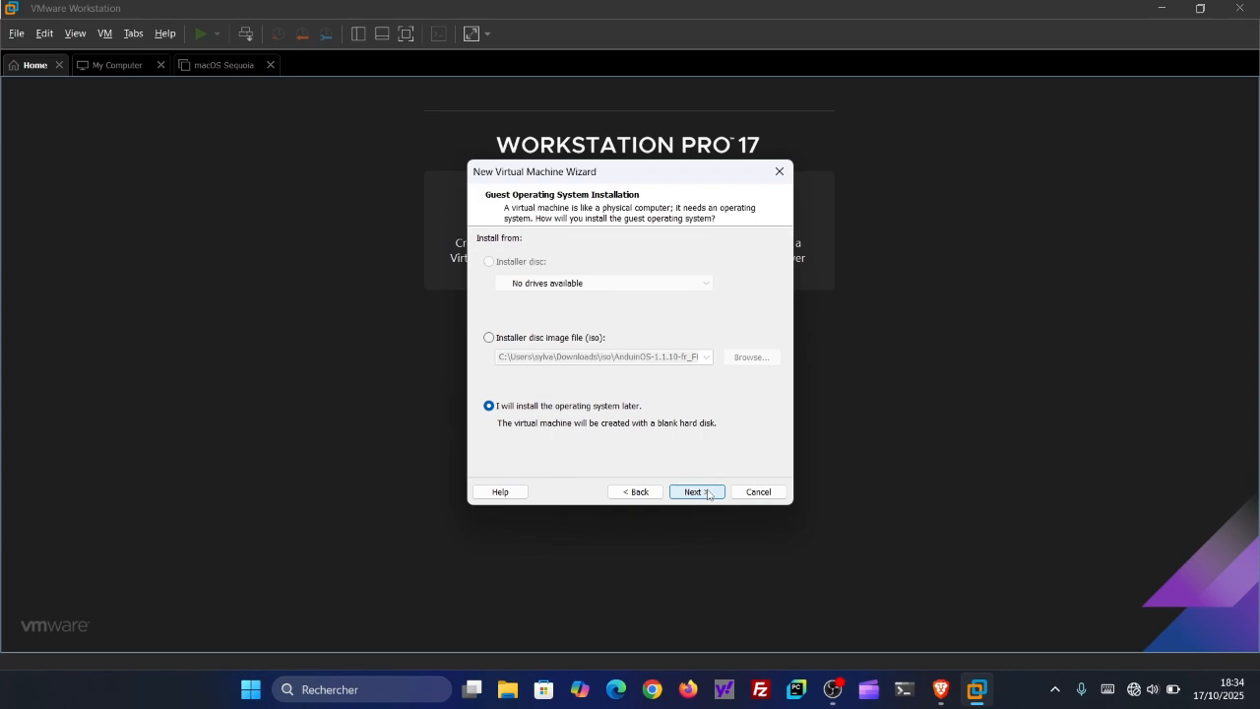
{"action": "left_click", "coordinate": [707, 491]}
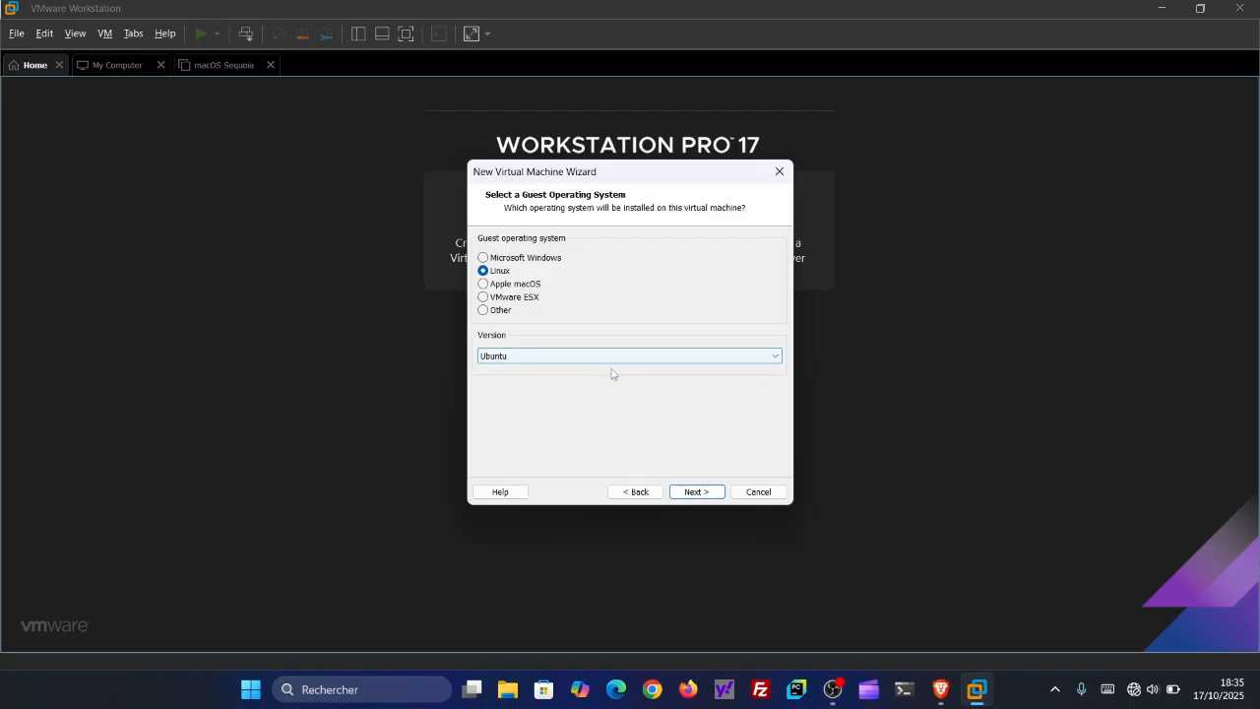
{"action": "left_click", "coordinate": [702, 492]}
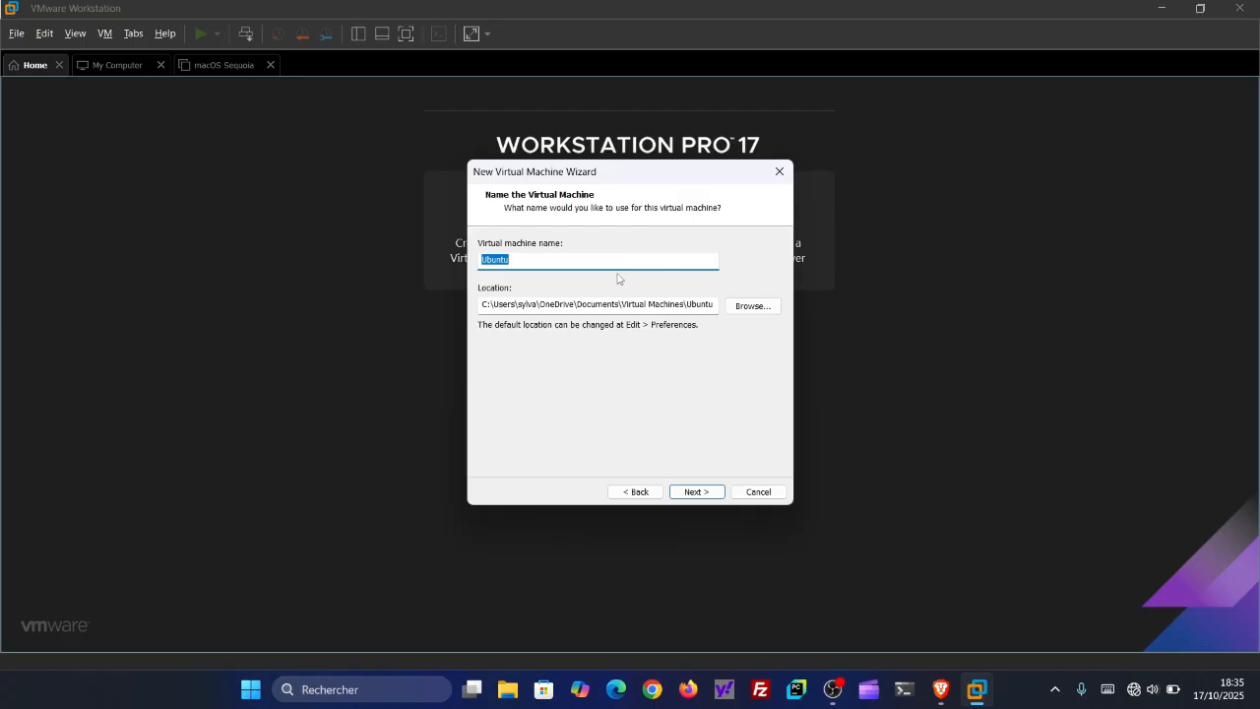
- Name the virtual machine "Zorin Os Core 18" and keep its proposed storage location
{"action": "type", "text": "Z"}
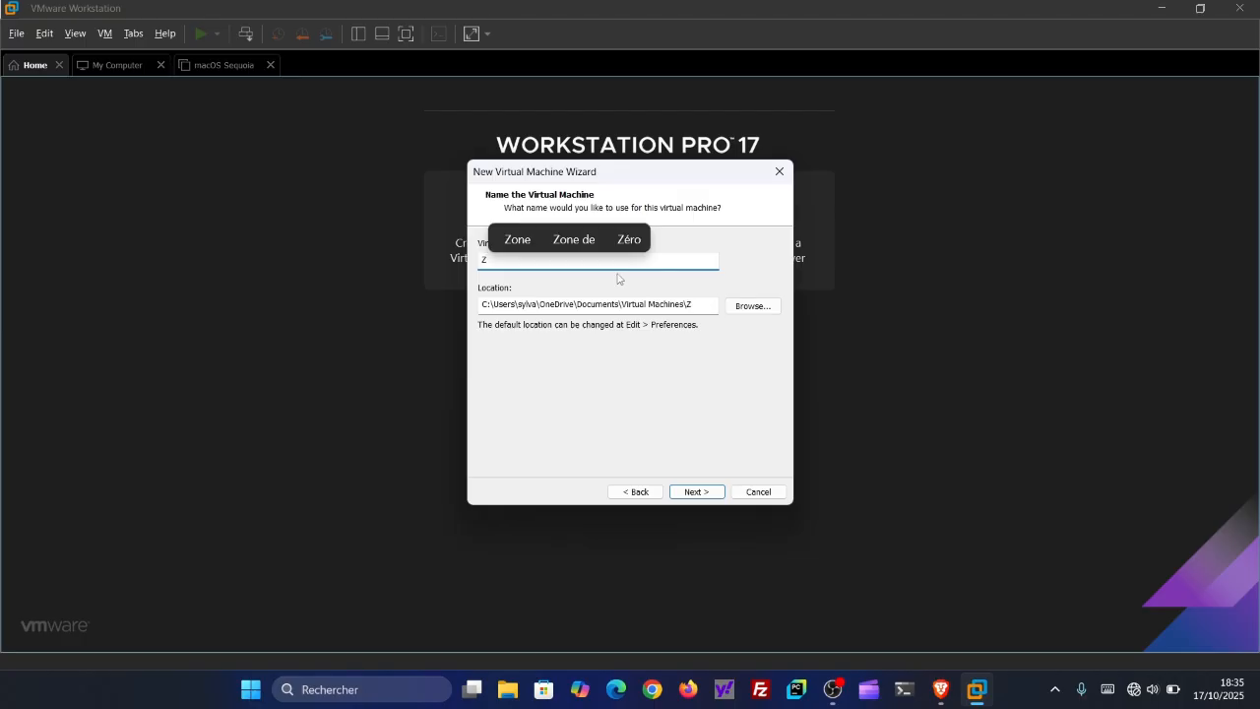
{"action": "type", "text": "orin "}
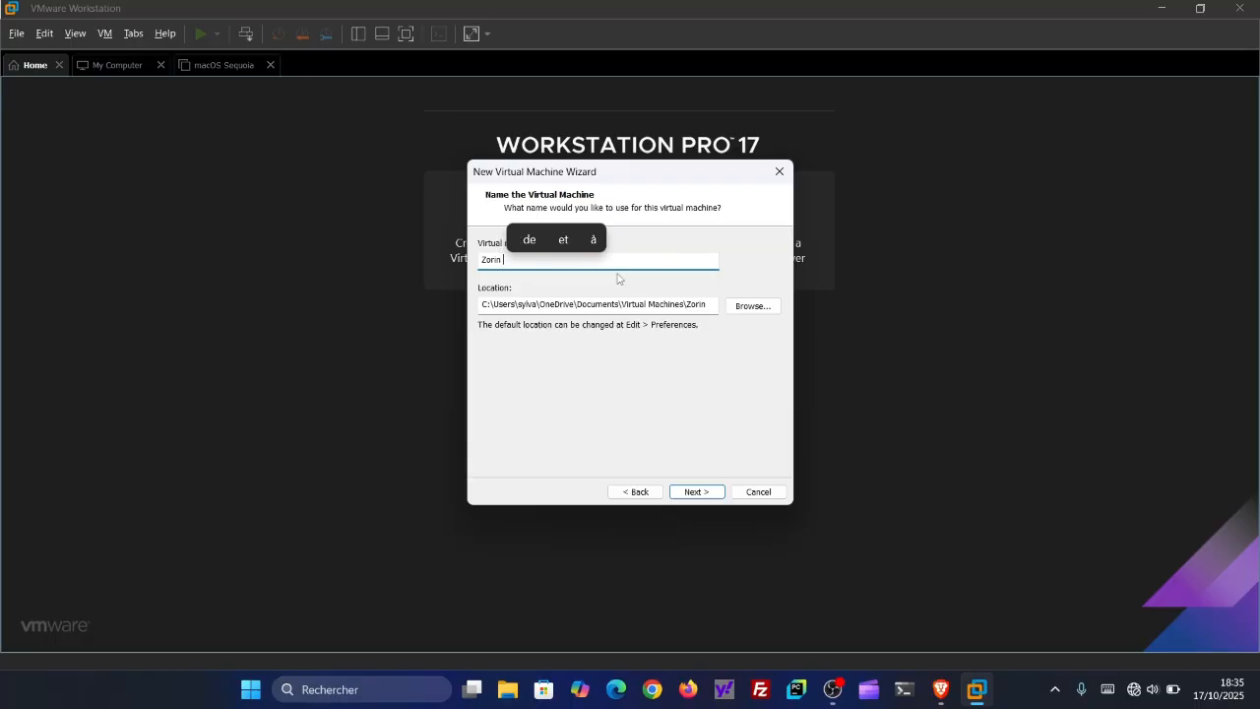
{"action": "type", "text": "Os"}
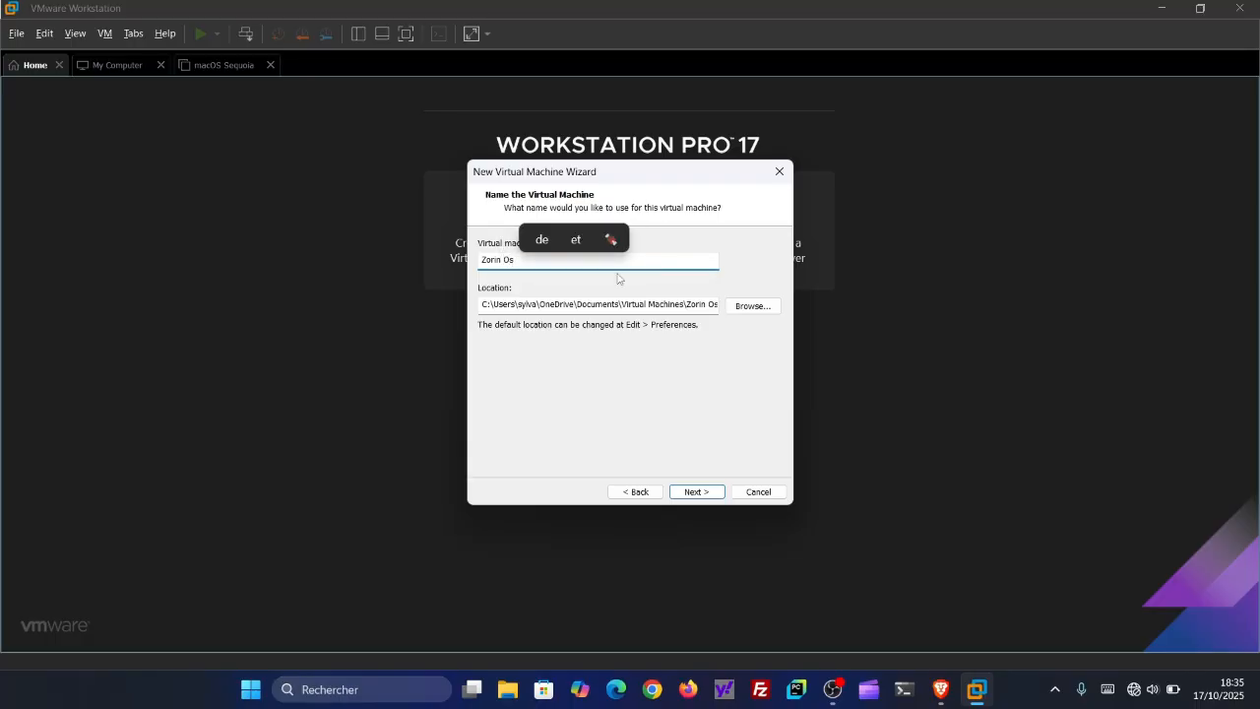
{"action": "type", "text": " Core "}
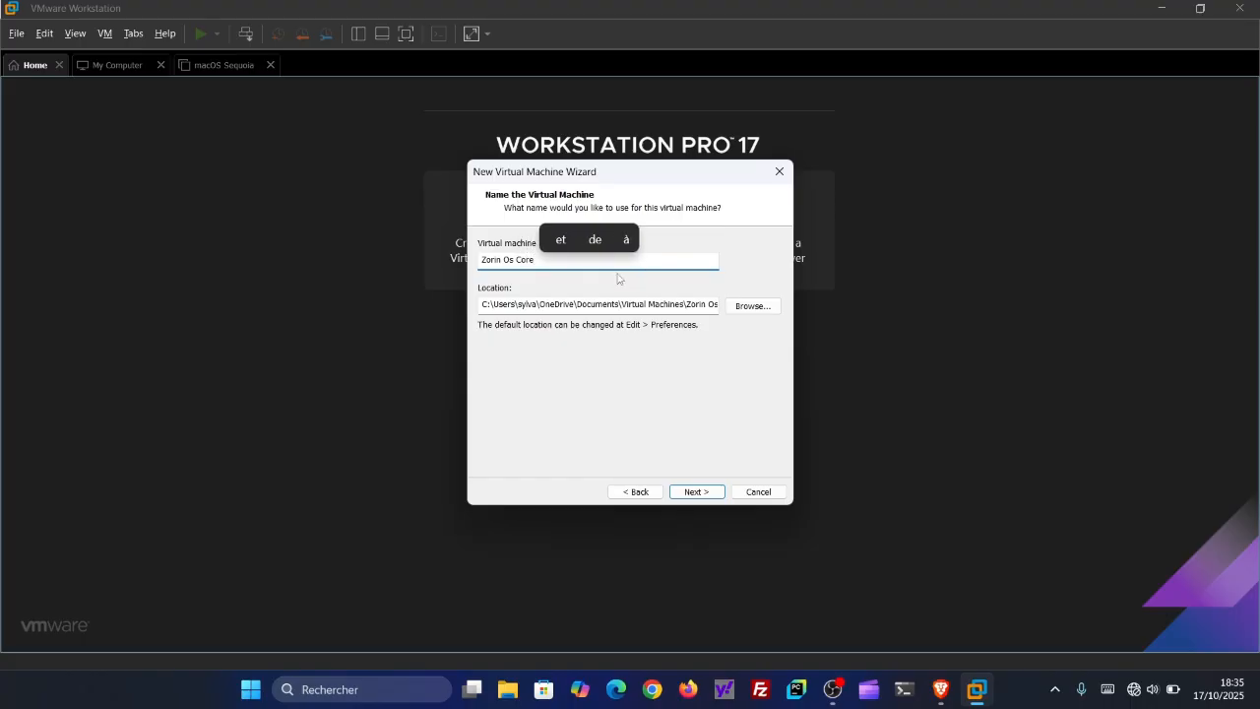
{"action": "type", "text": "18"}
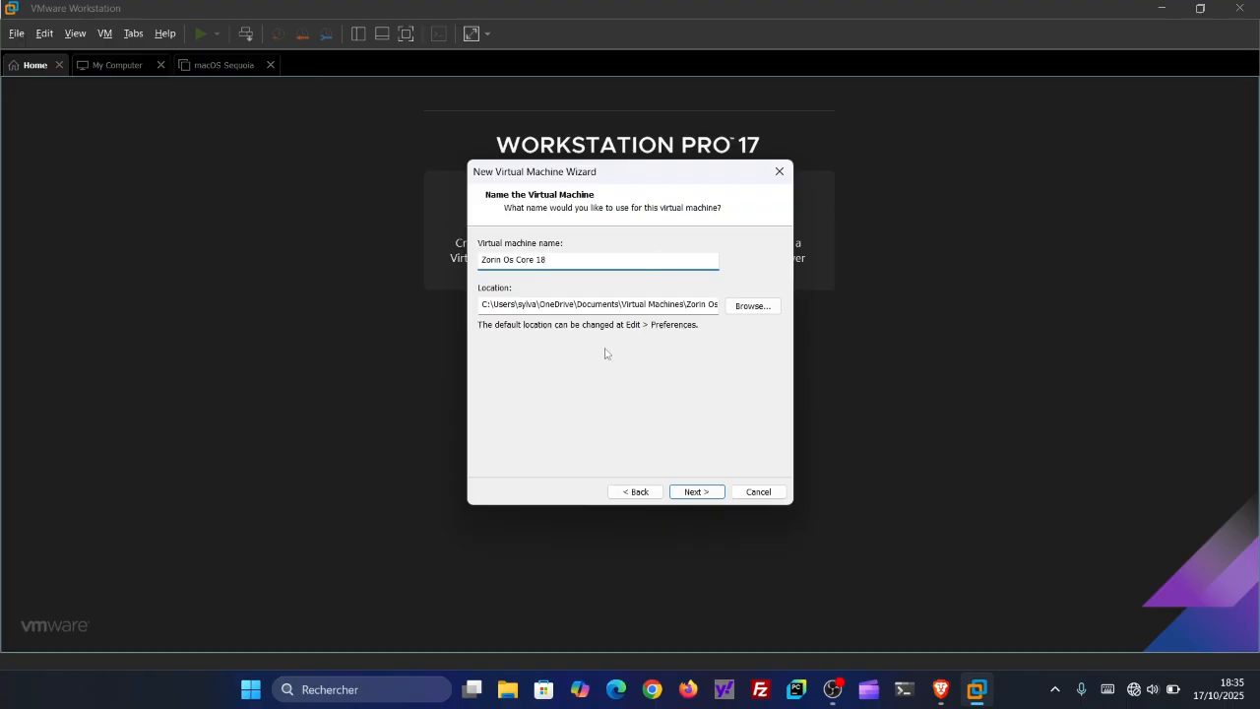
{"action": "left_click", "coordinate": [694, 491]}
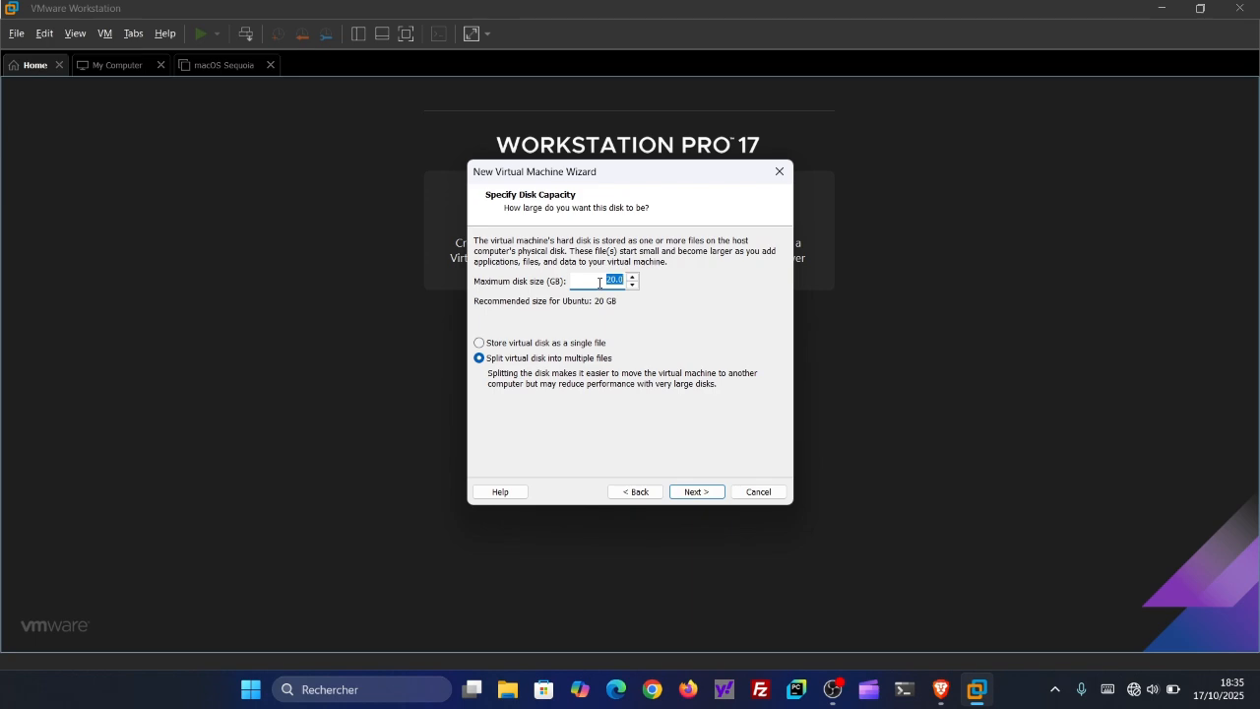
- Set the maximum disk size to 40 GB, store the virtual disk as a single file, and finish creating the virtual machine
{"action": "left_click", "coordinate": [598, 283]}
{"action": "key", "text": "Delete"}
{"action": "type", "text": "4"}
{"action": "left_click", "coordinate": [483, 344]}
{"action": "left_click", "coordinate": [698, 492]}
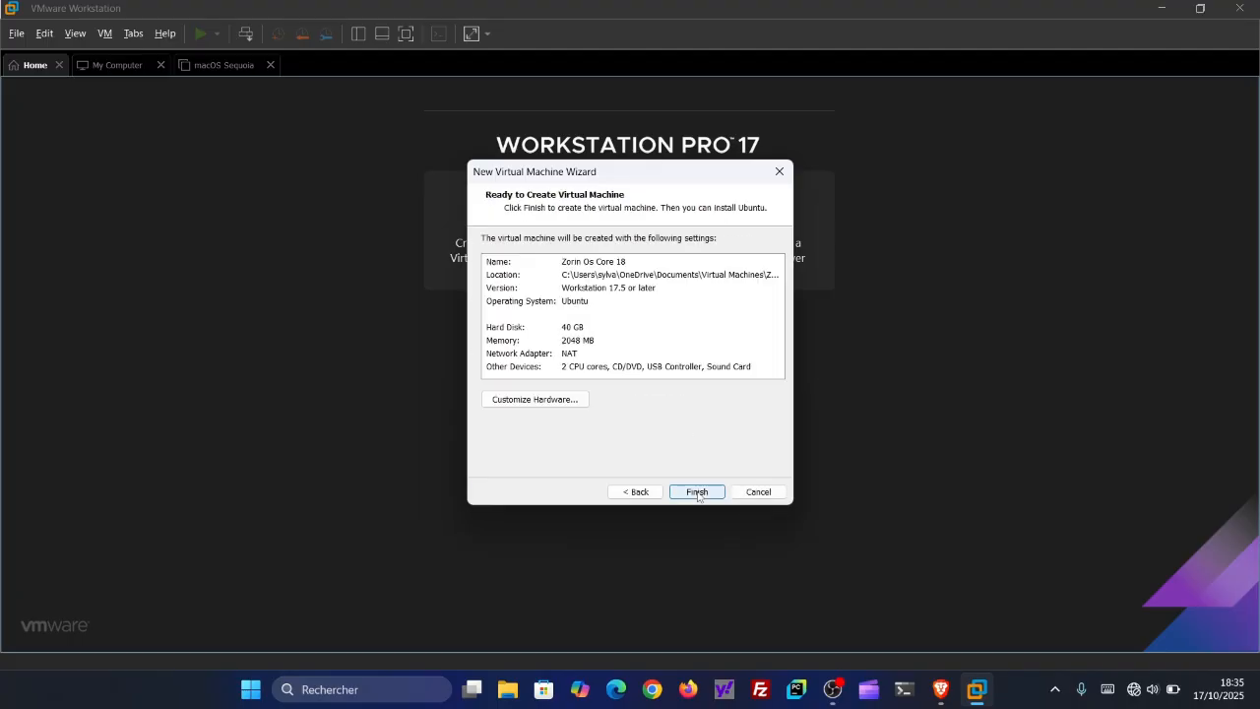
{"action": "left_click", "coordinate": [697, 493]}
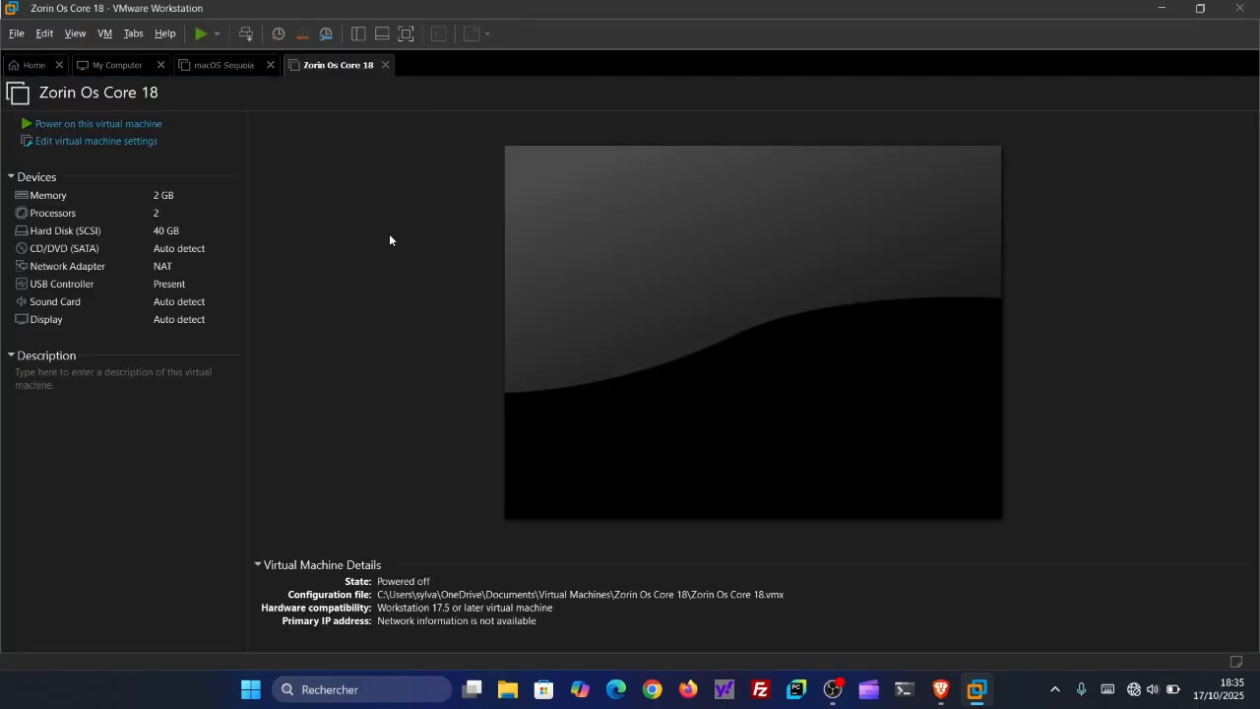
- Raise the Zorin Os Core 18 virtual machine's memory to 4096 MB in its settings and check the hard disk details
{"action": "left_click", "coordinate": [142, 140]}
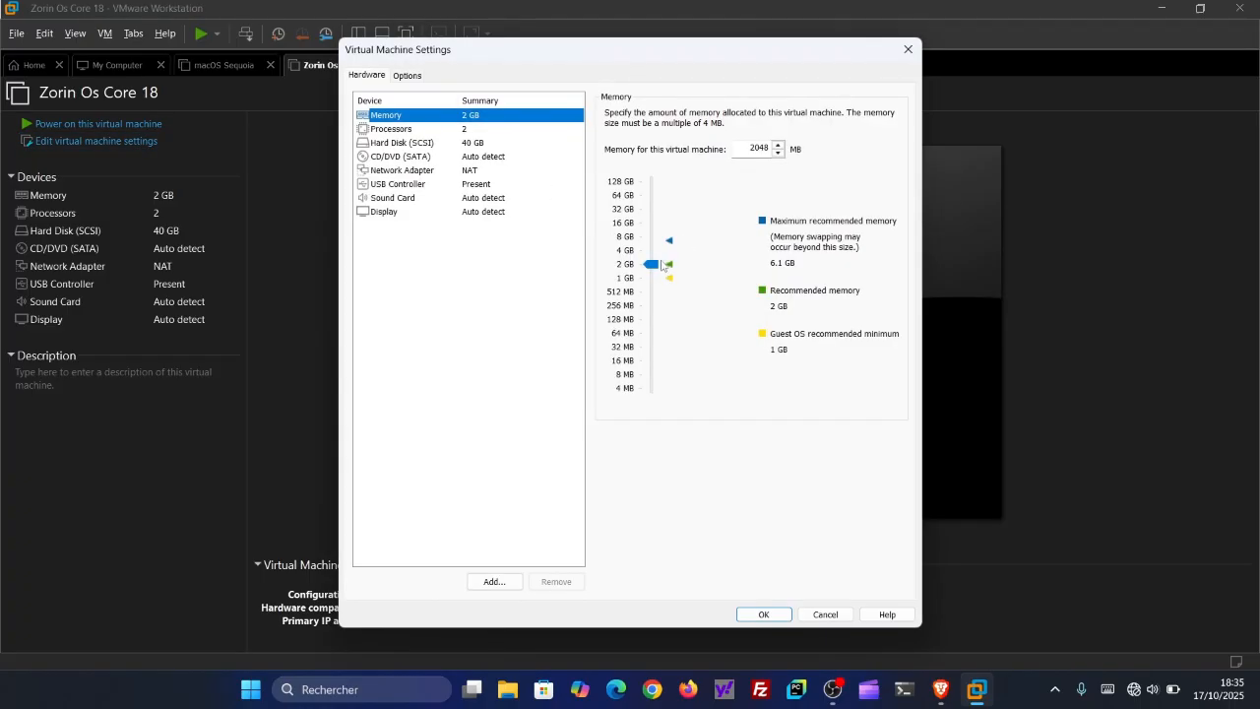
{"action": "left_click_drag", "start_coordinate": [651, 263], "coordinate": [656, 252]}
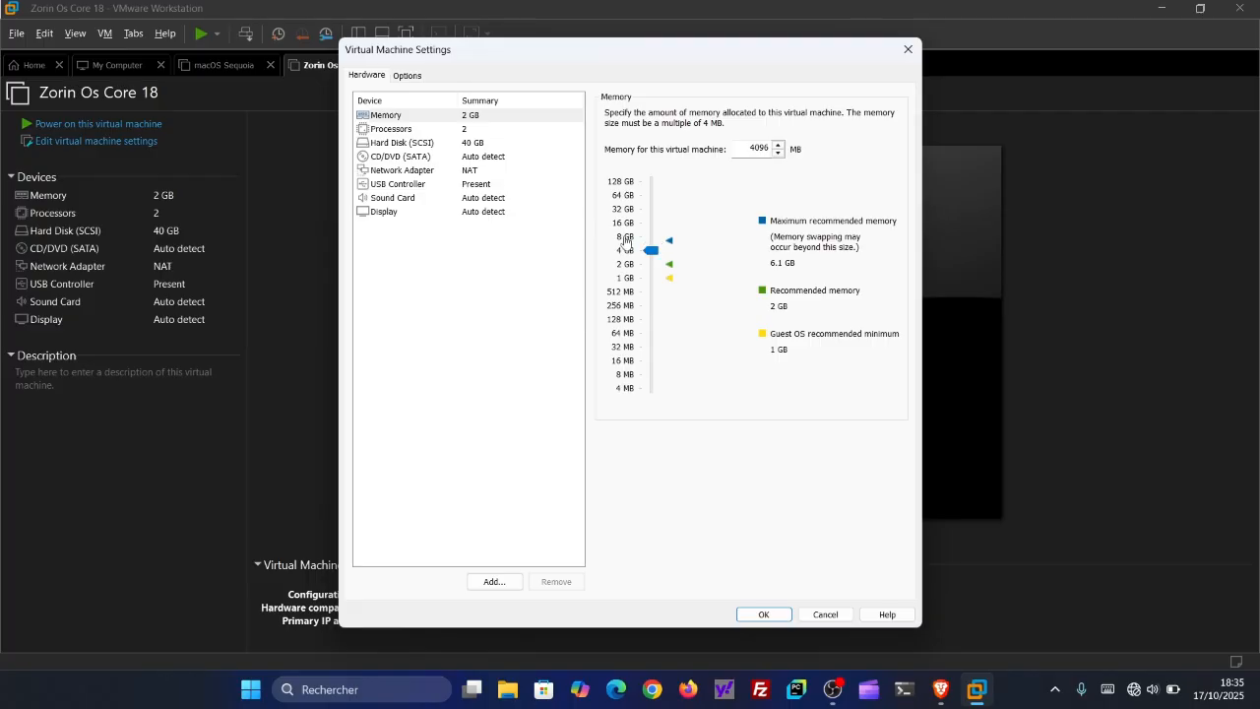
{"action": "left_click", "coordinate": [482, 144]}
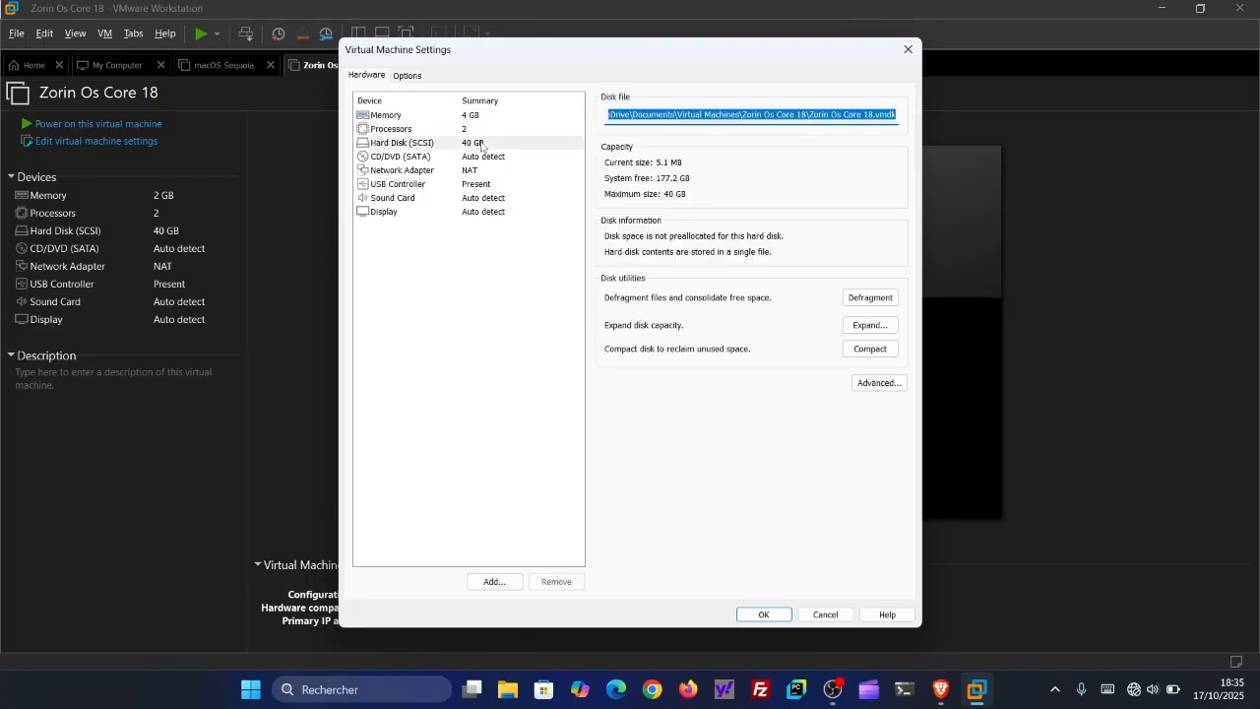
- Attach Zorin-OS-18-Core-64-bit.iso from the iso folder in Téléchargements as the CD/DVD drive's ISO image
{"action": "left_click", "coordinate": [486, 157]}
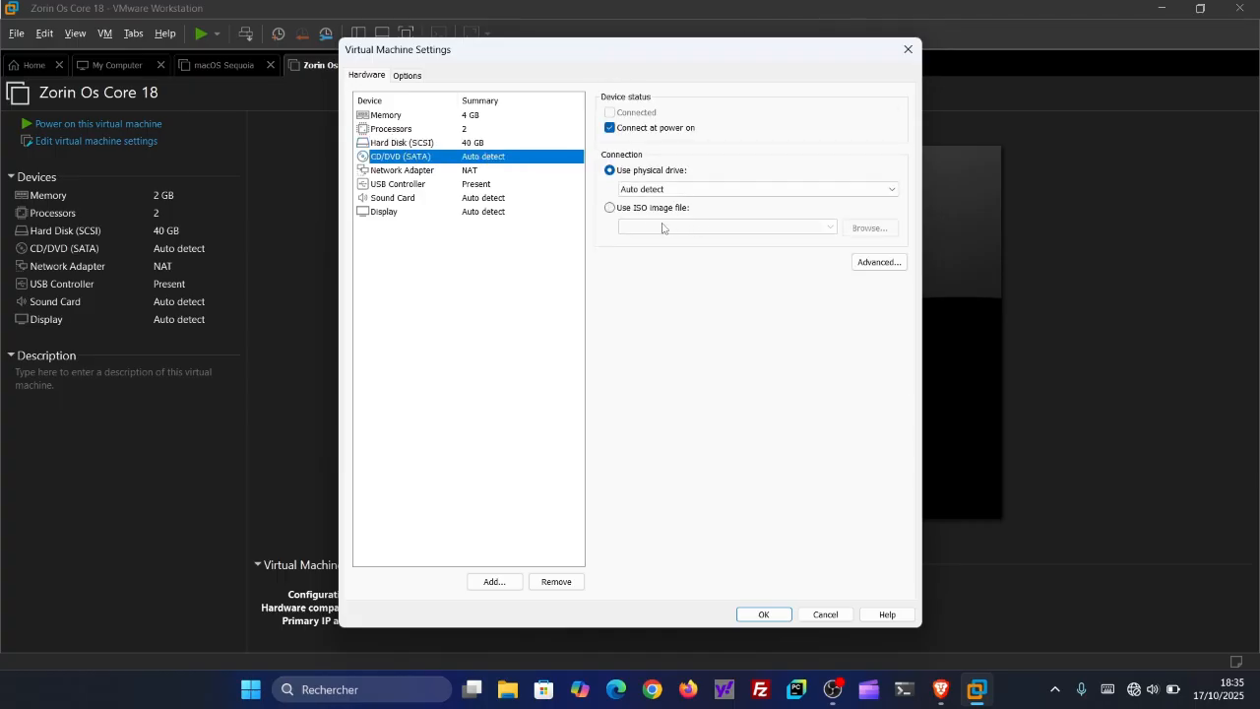
{"action": "left_click", "coordinate": [620, 209]}
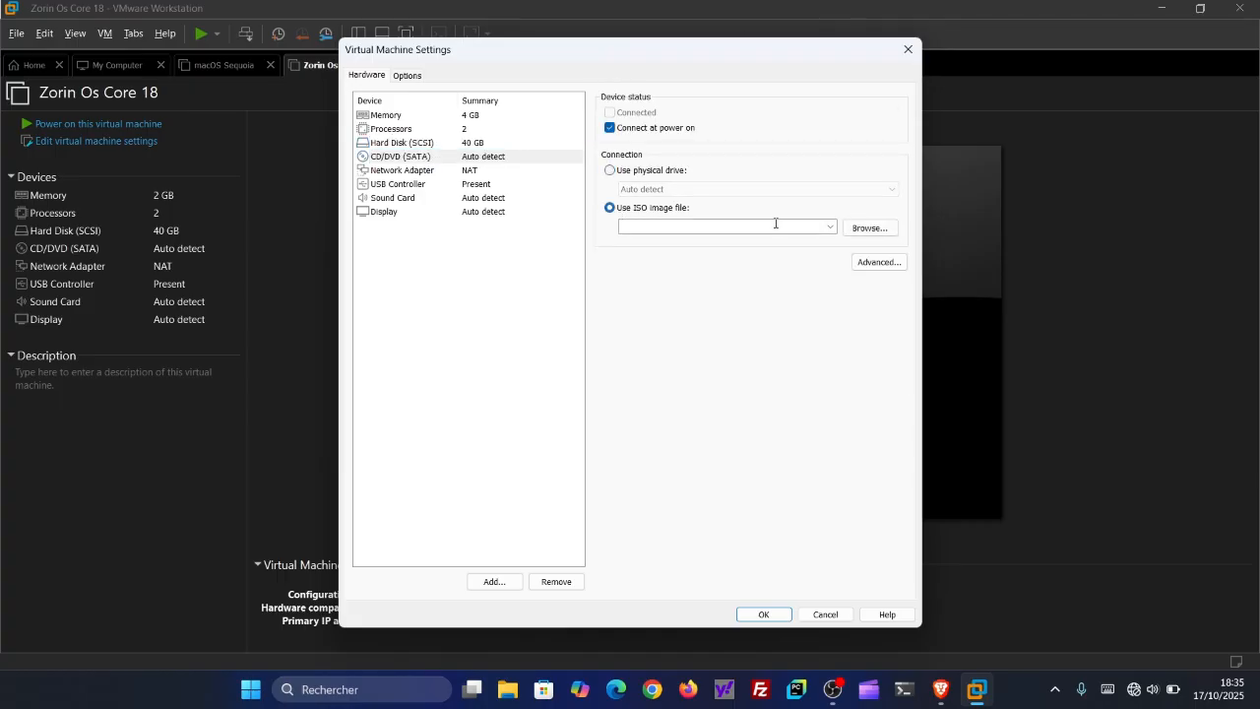
{"action": "left_click", "coordinate": [857, 232]}
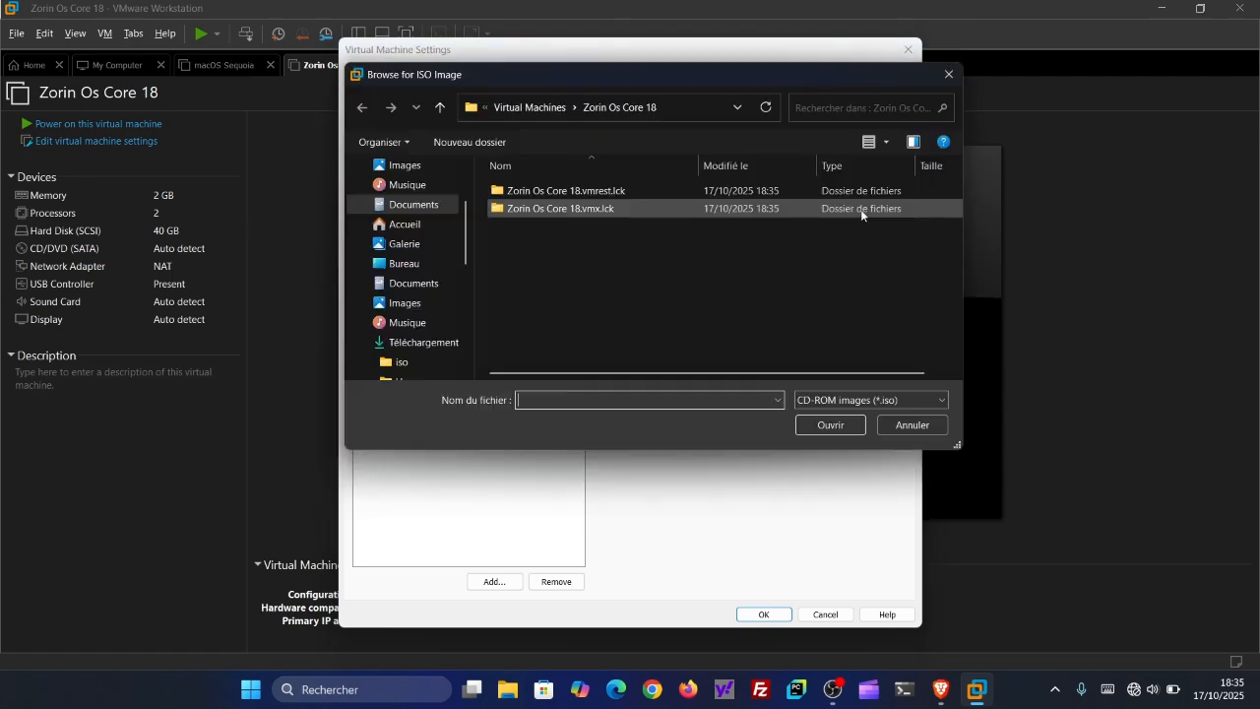
{"action": "left_click", "coordinate": [428, 224]}
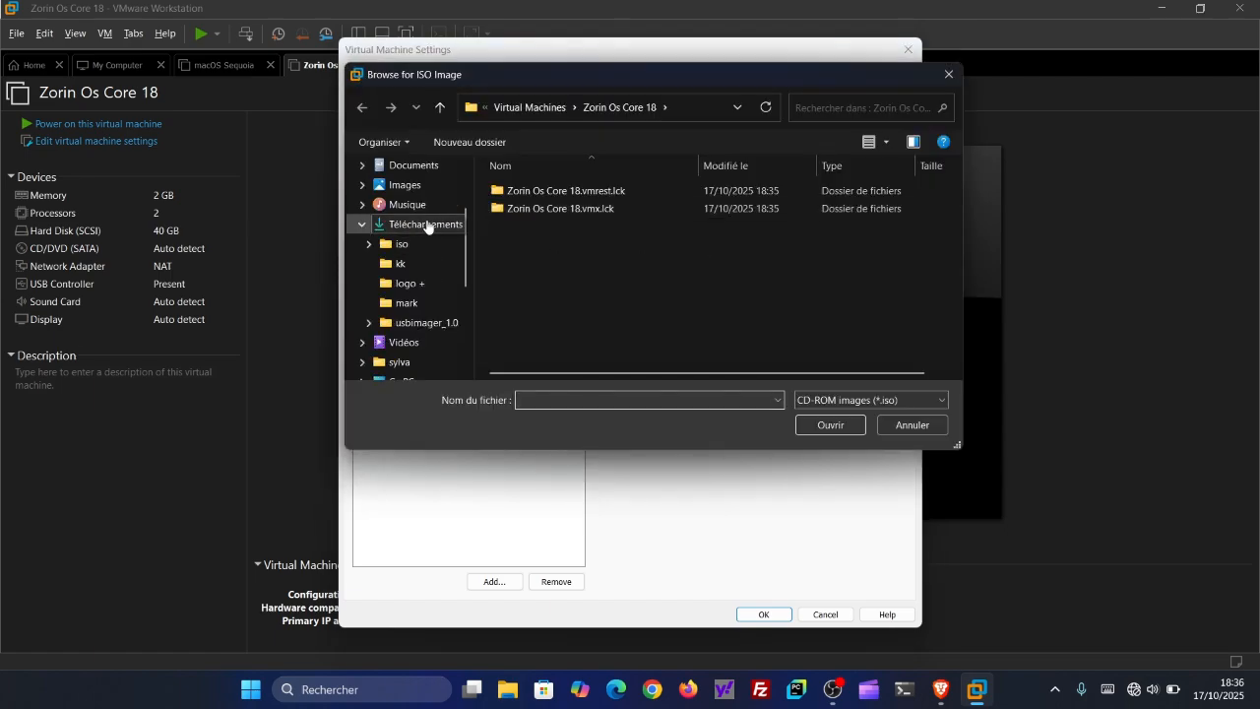
{"action": "double_click", "coordinate": [514, 211]}
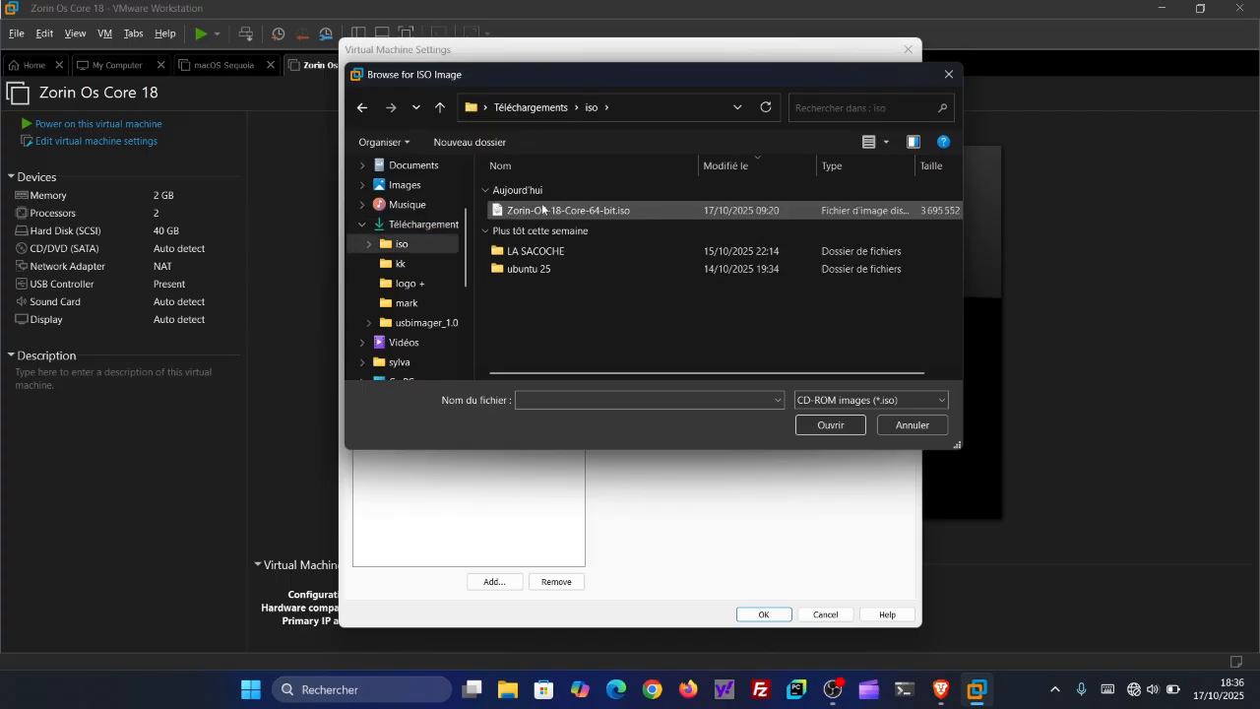
{"action": "double_click", "coordinate": [547, 212]}
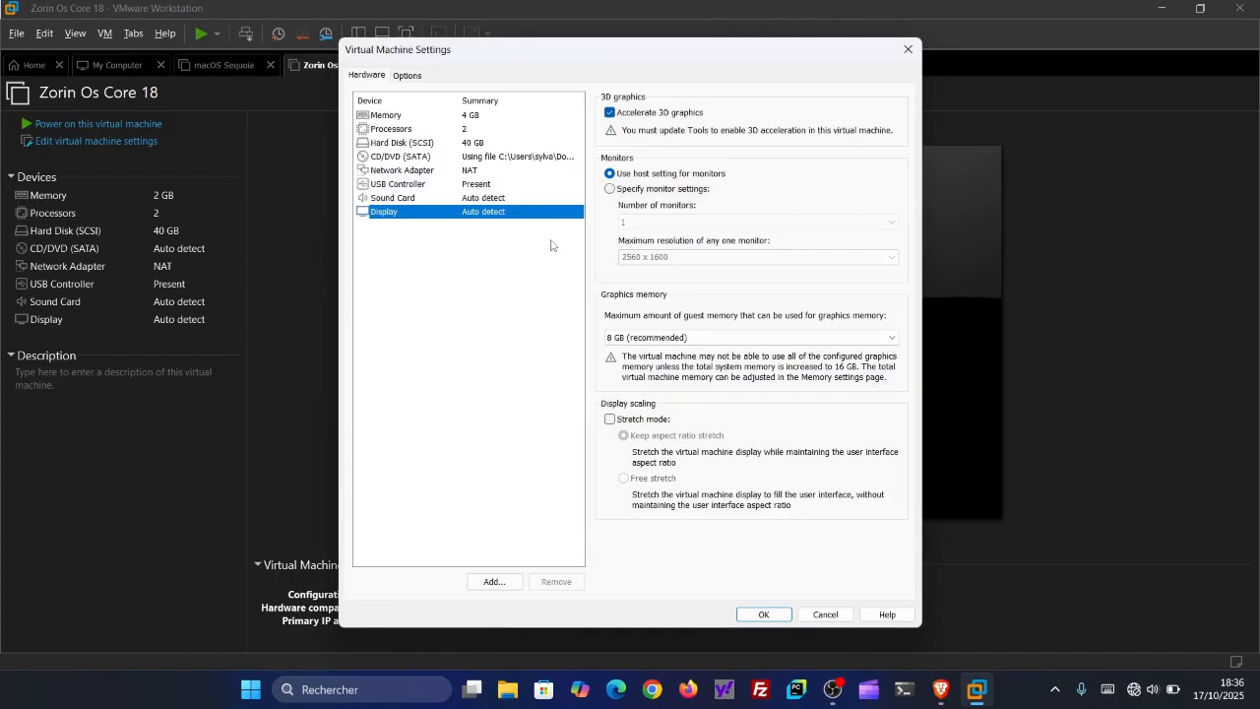
- Switch the network adapter to Bridged with physical network connection state replication enabled, and save the virtual machine settings
{"action": "left_click", "coordinate": [490, 172]}
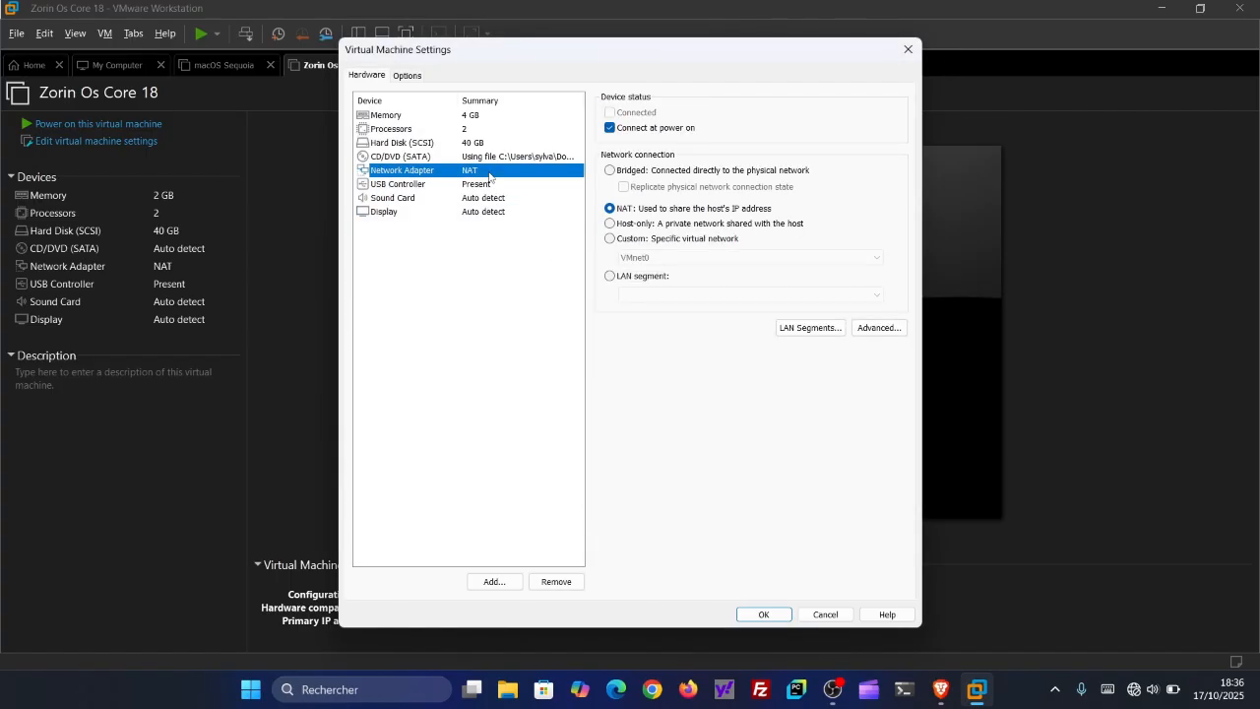
{"action": "left_click", "coordinate": [610, 171]}
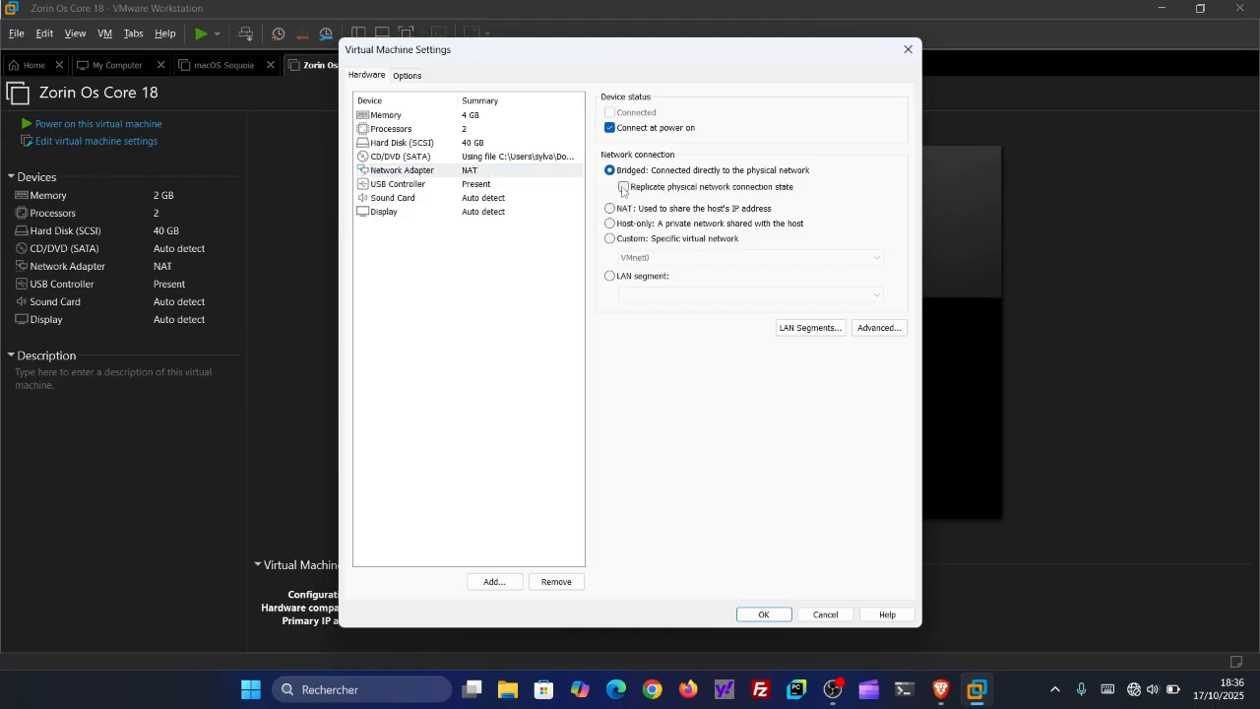
{"action": "left_click", "coordinate": [625, 188]}
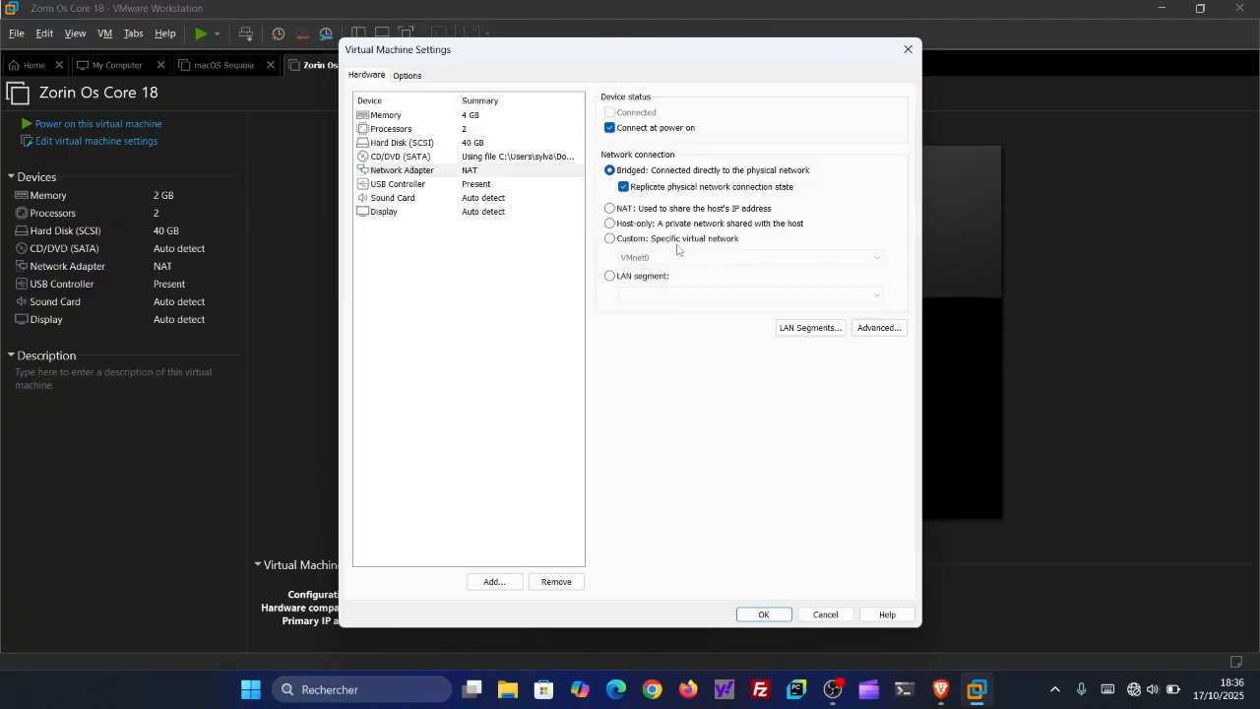
{"action": "left_click", "coordinate": [769, 614]}
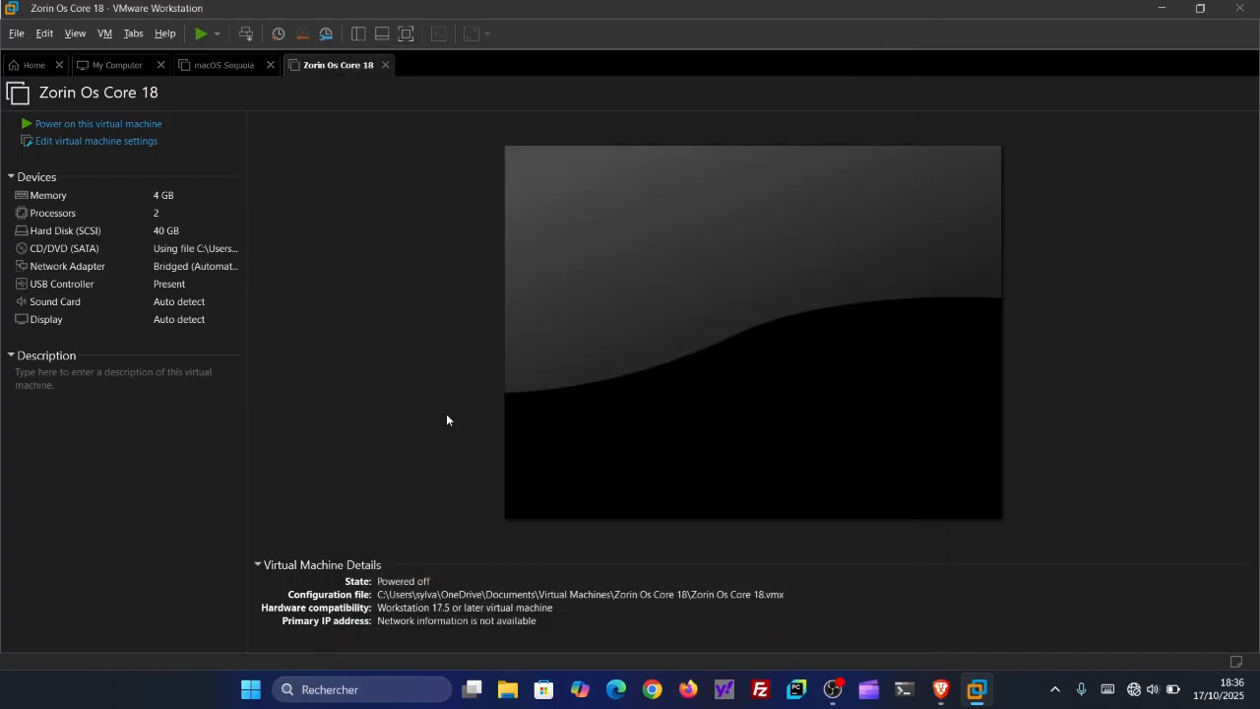
- Power on the Zorin Os Core 18 virtual machine, dismissing the side channel mitigations hint and hiding the Ubuntu installation notice
{"action": "left_click", "coordinate": [145, 123]}
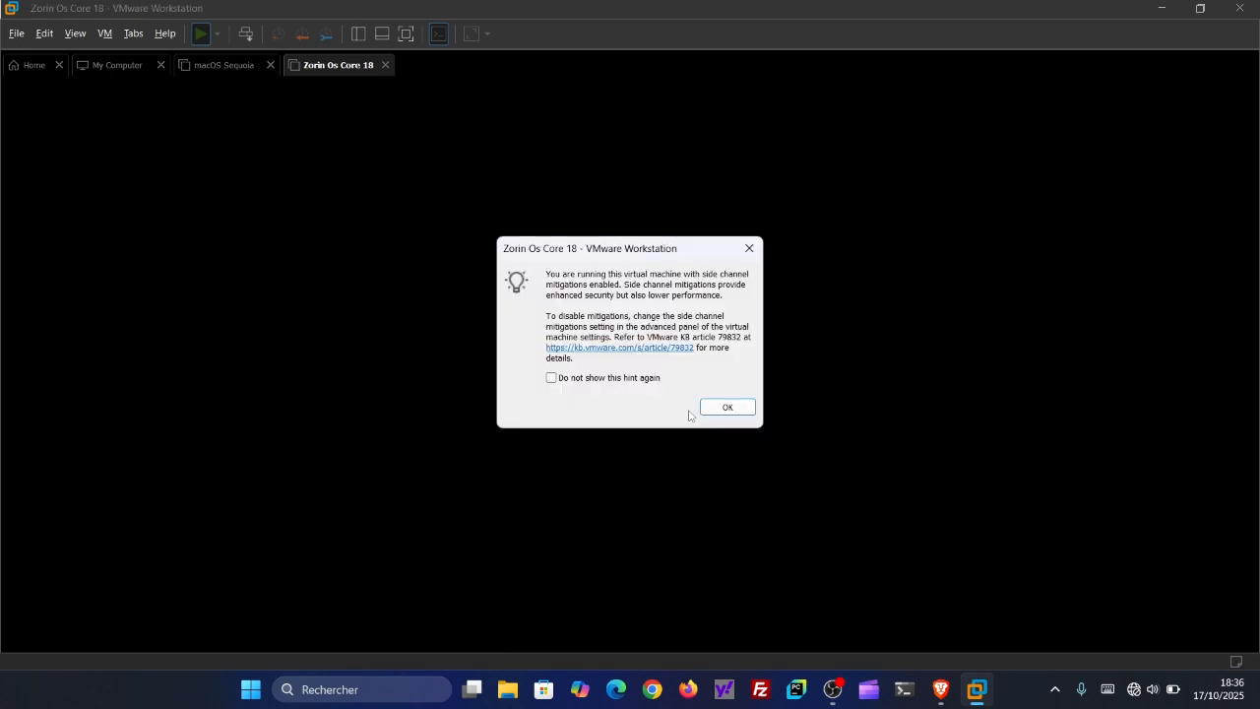
{"action": "left_click", "coordinate": [726, 407]}
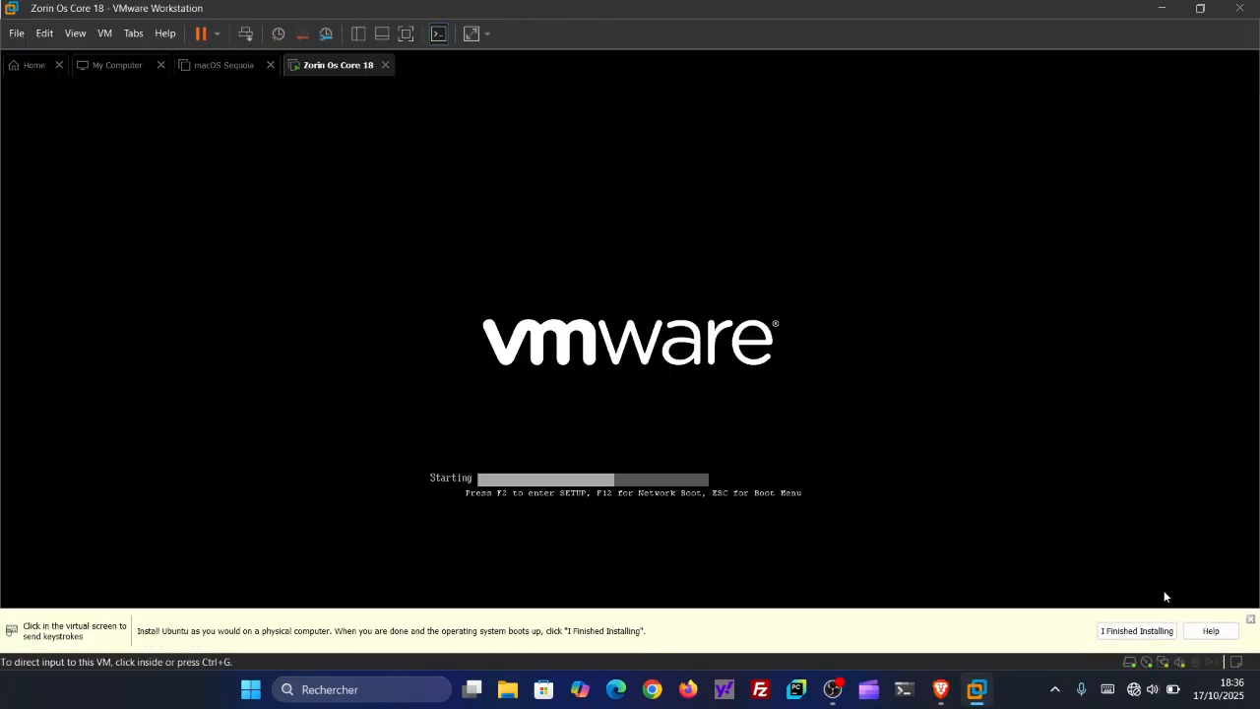
{"action": "left_click", "coordinate": [1250, 621]}
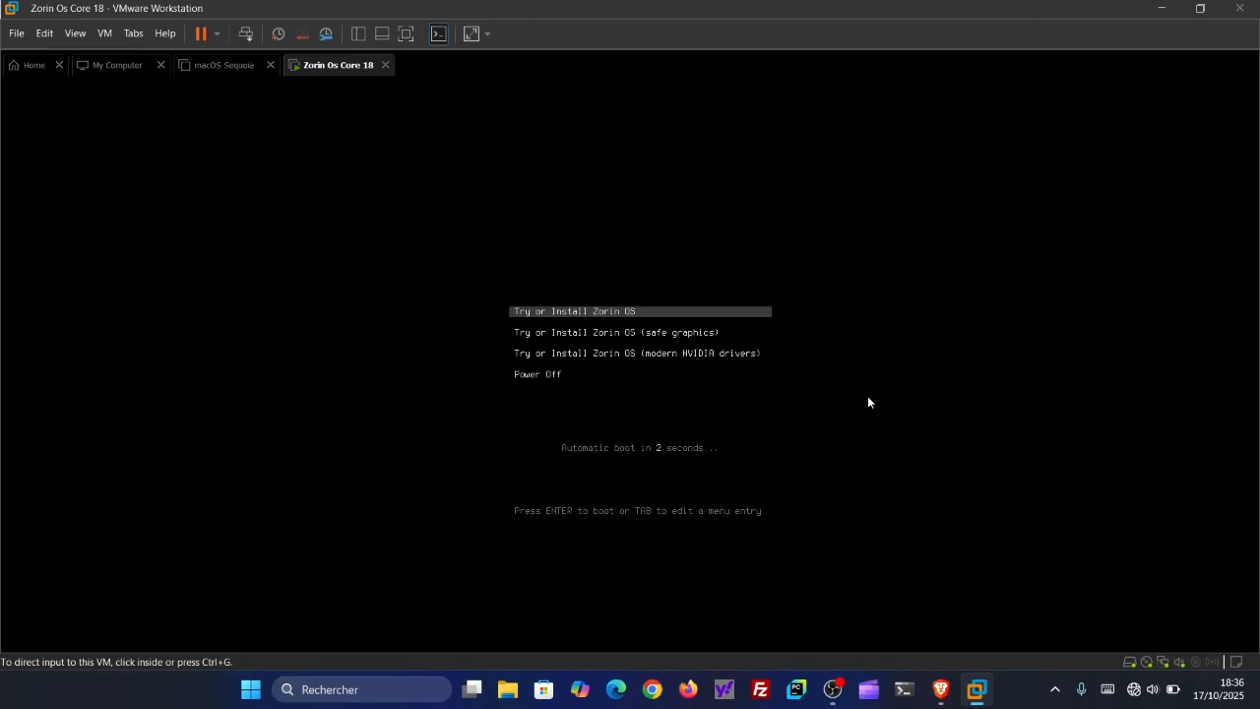
- Select Français as the installer language and start the Zorin OS installation
{"action": "left_click", "coordinate": [735, 260]}
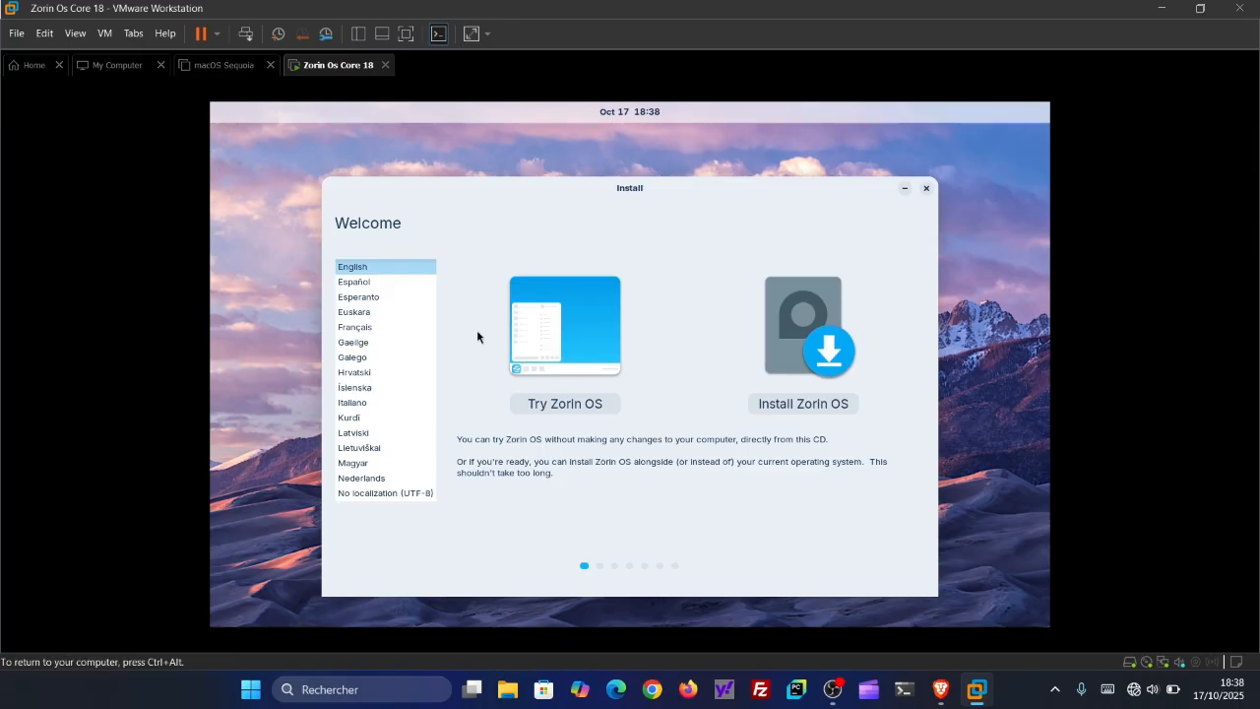
{"action": "left_click", "coordinate": [364, 329]}
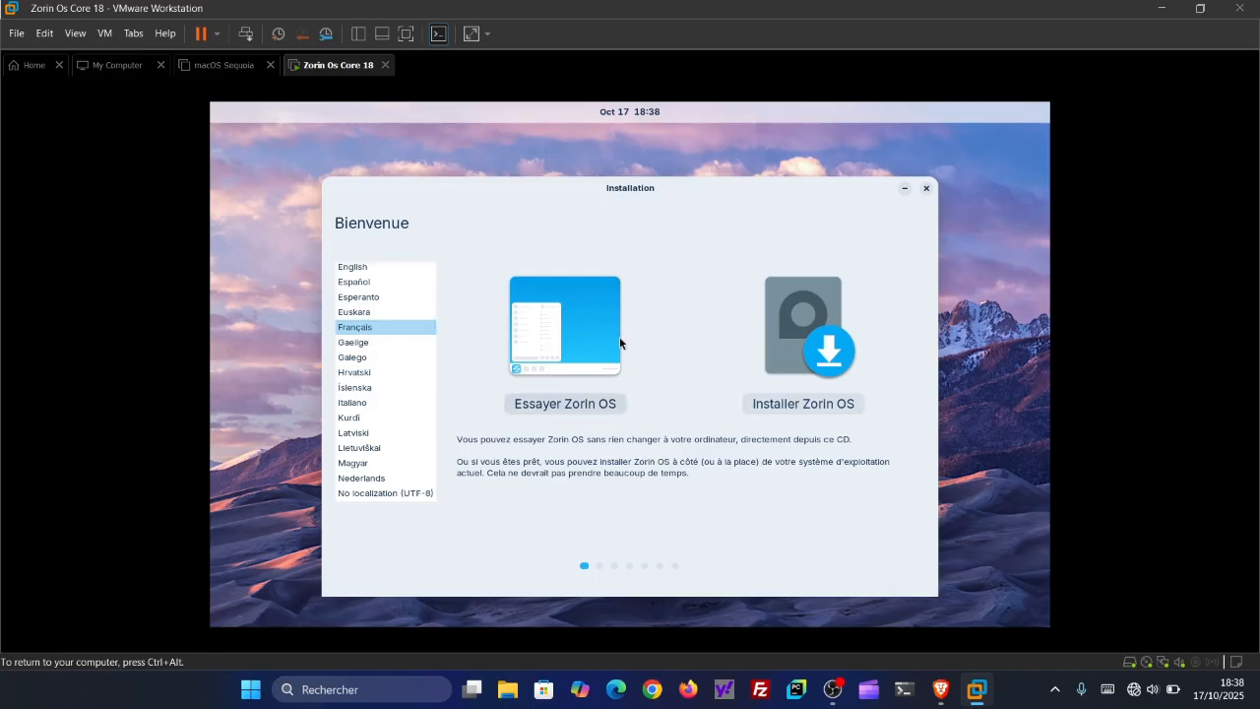
{"action": "left_click", "coordinate": [797, 399]}
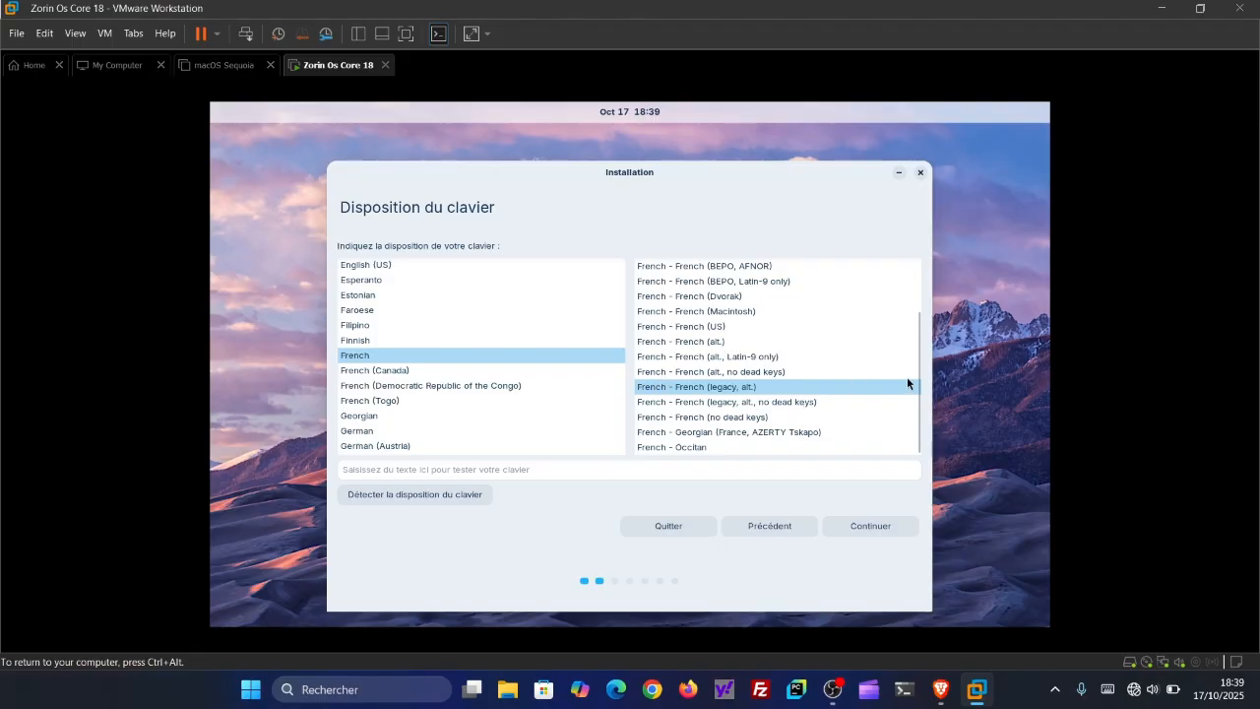
- Choose the French - French (AZERTY) keyboard layout, postpone the VMware Tools reminder, and continue the installation
{"action": "left_click_drag", "start_coordinate": [916, 380], "coordinate": [918, 325]}
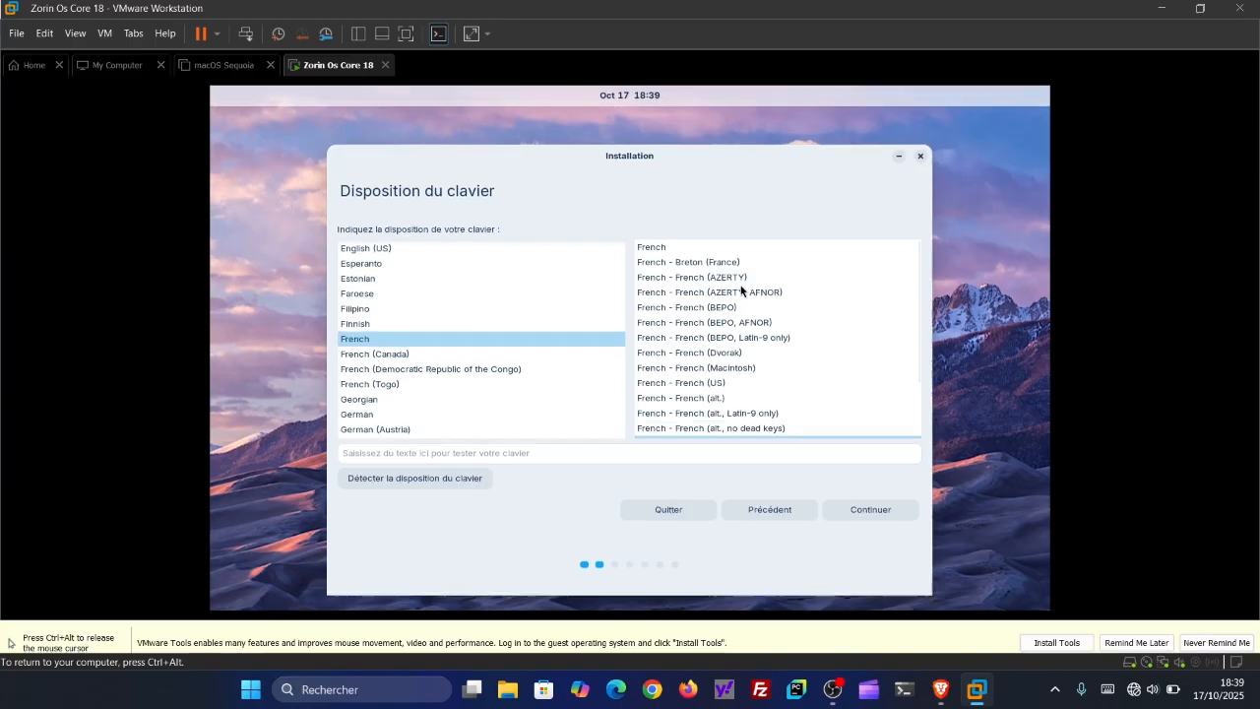
{"action": "left_click", "coordinate": [734, 276]}
{"action": "key", "text": "ctrl+alt"}
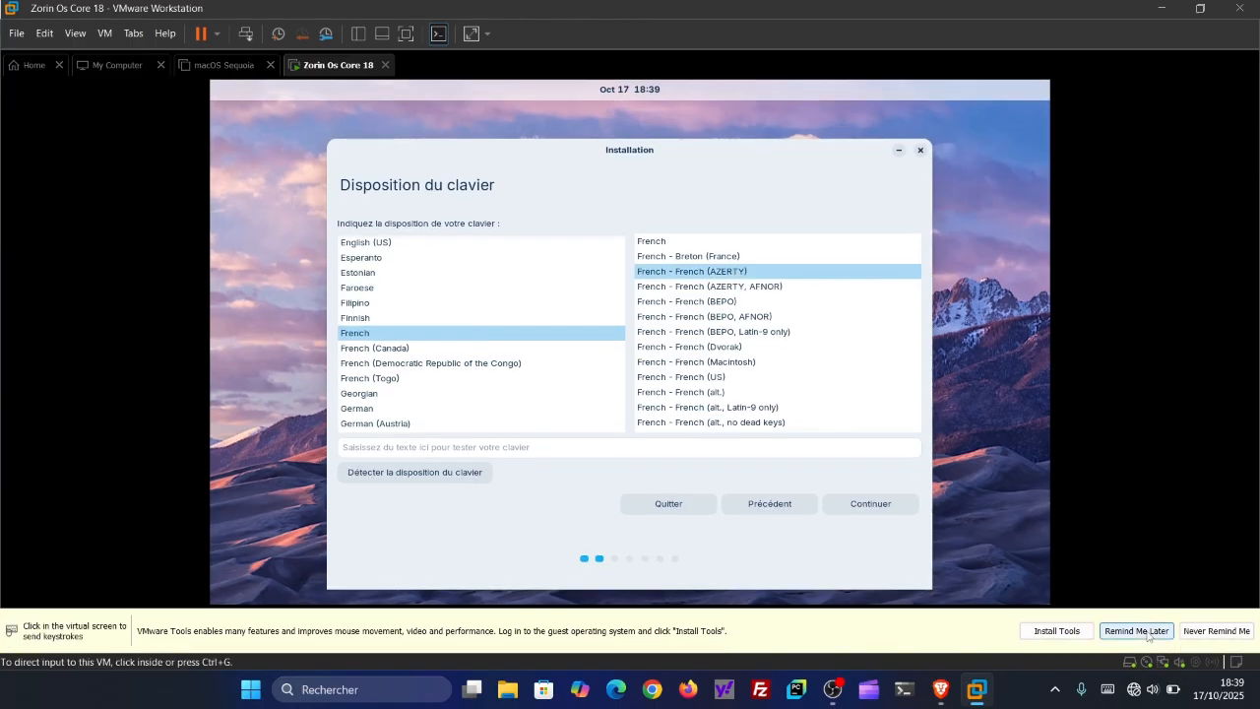
{"action": "left_click", "coordinate": [1137, 631]}
{"action": "left_click", "coordinate": [904, 551]}
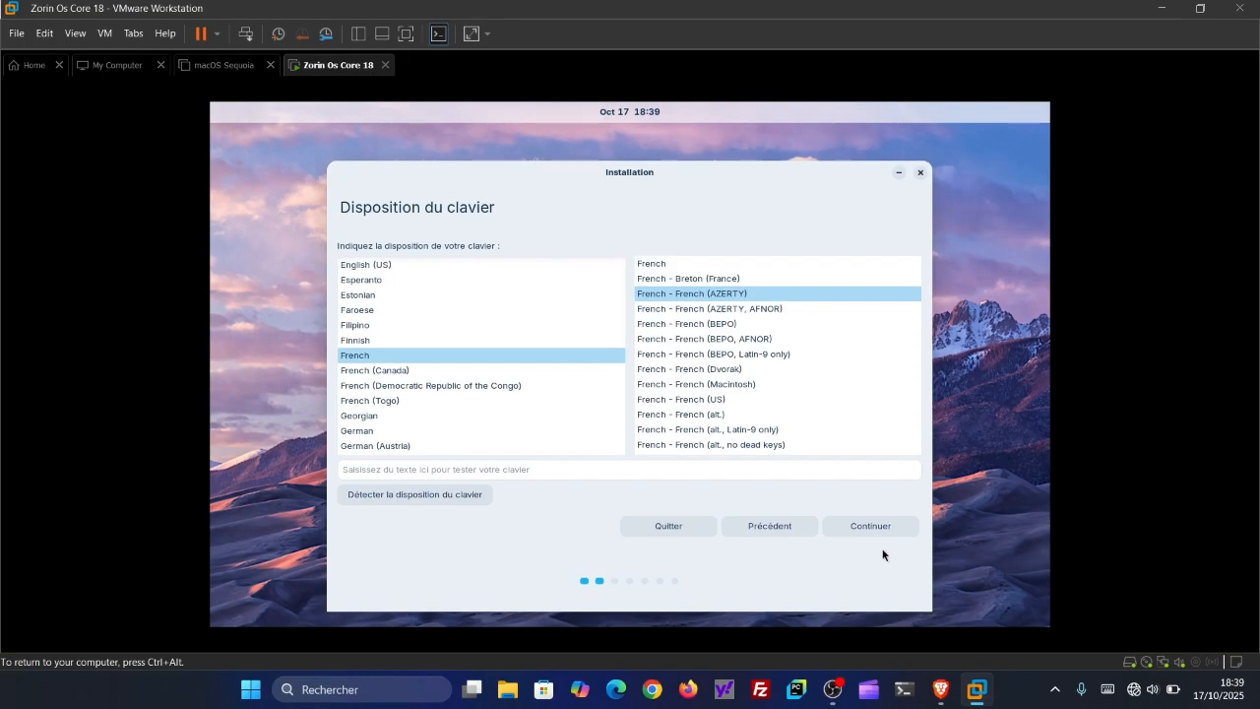
{"action": "left_click", "coordinate": [871, 525]}
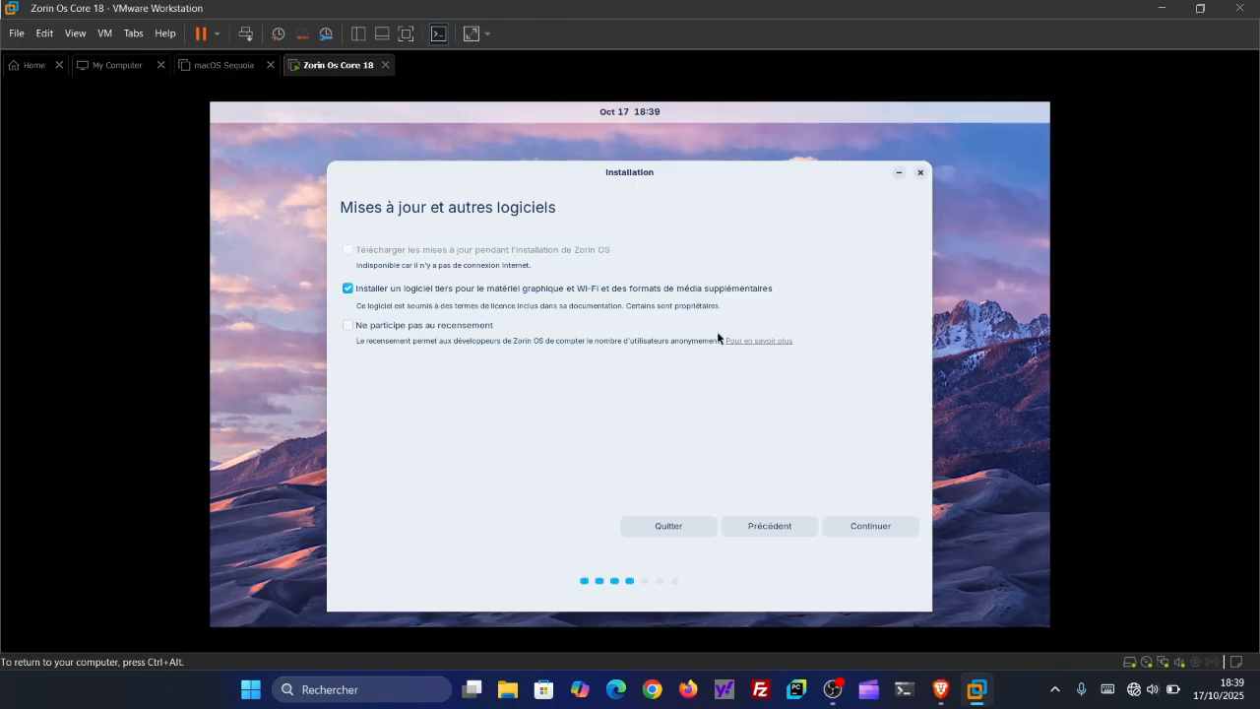
- Keep third-party software installation enabled, choose to erase the disk and install Zorin OS, and confirm writing the partition changes
{"action": "left_click", "coordinate": [869, 527]}
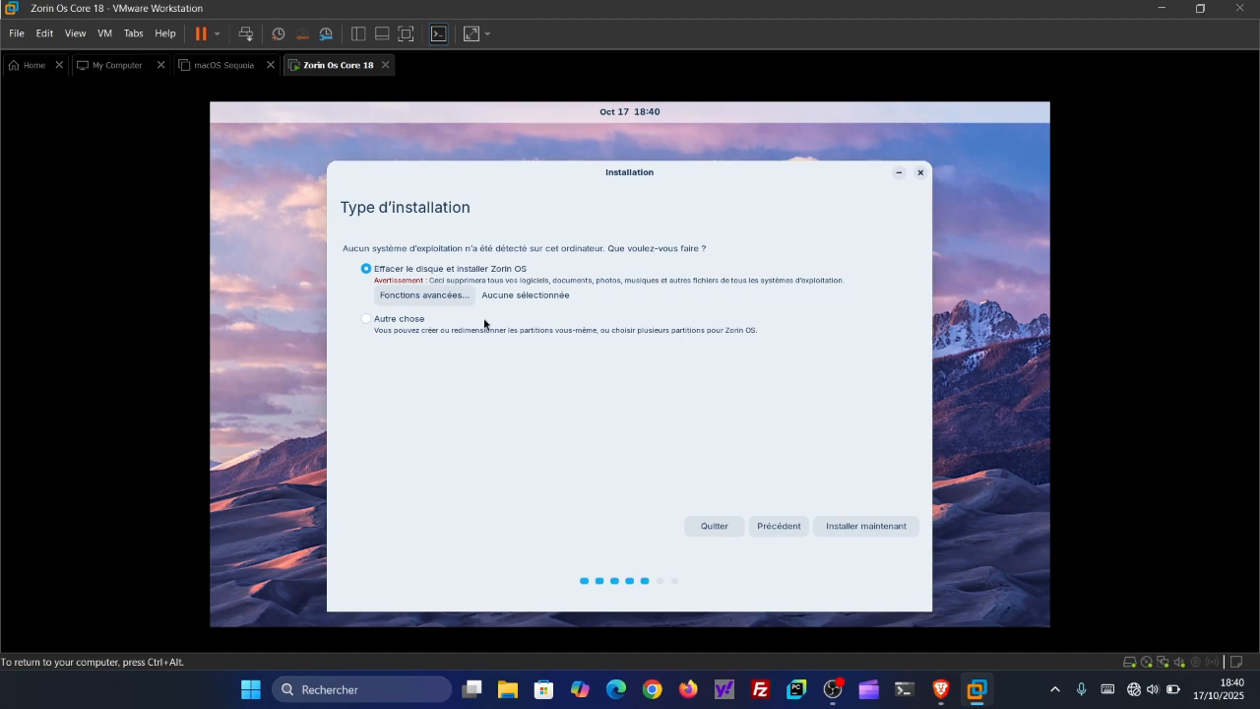
{"action": "left_click", "coordinate": [868, 525]}
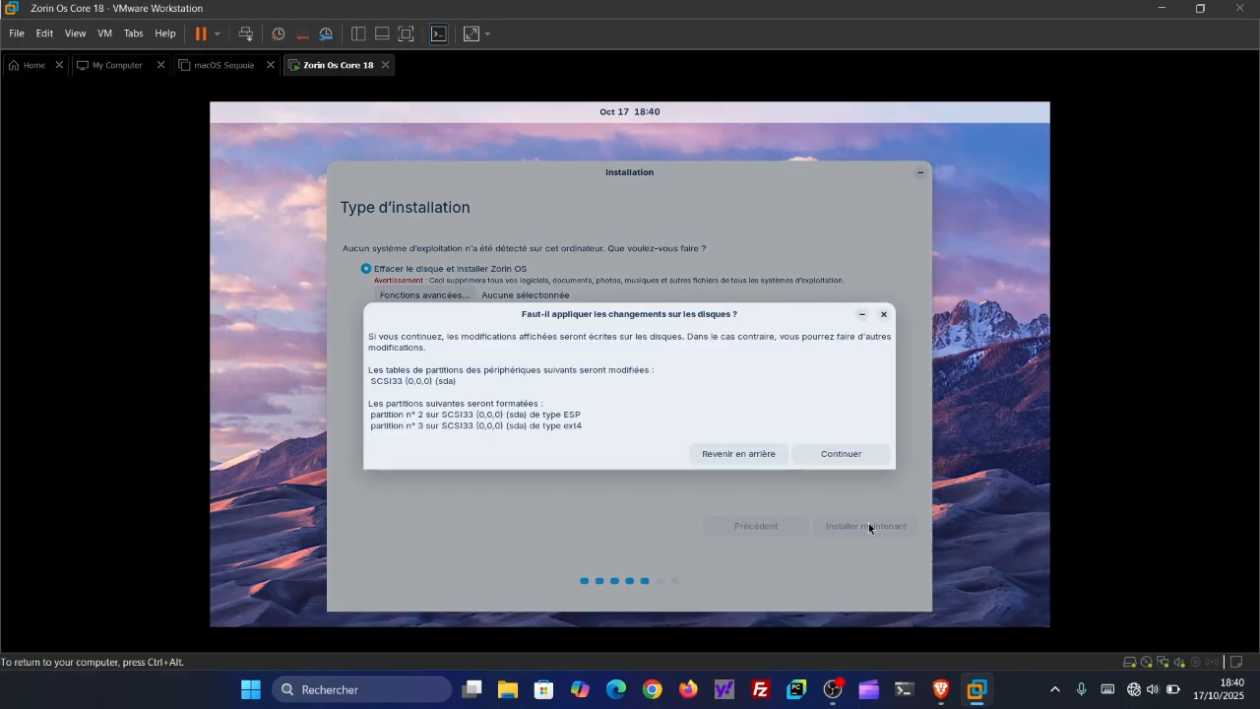
{"action": "left_click", "coordinate": [839, 453]}
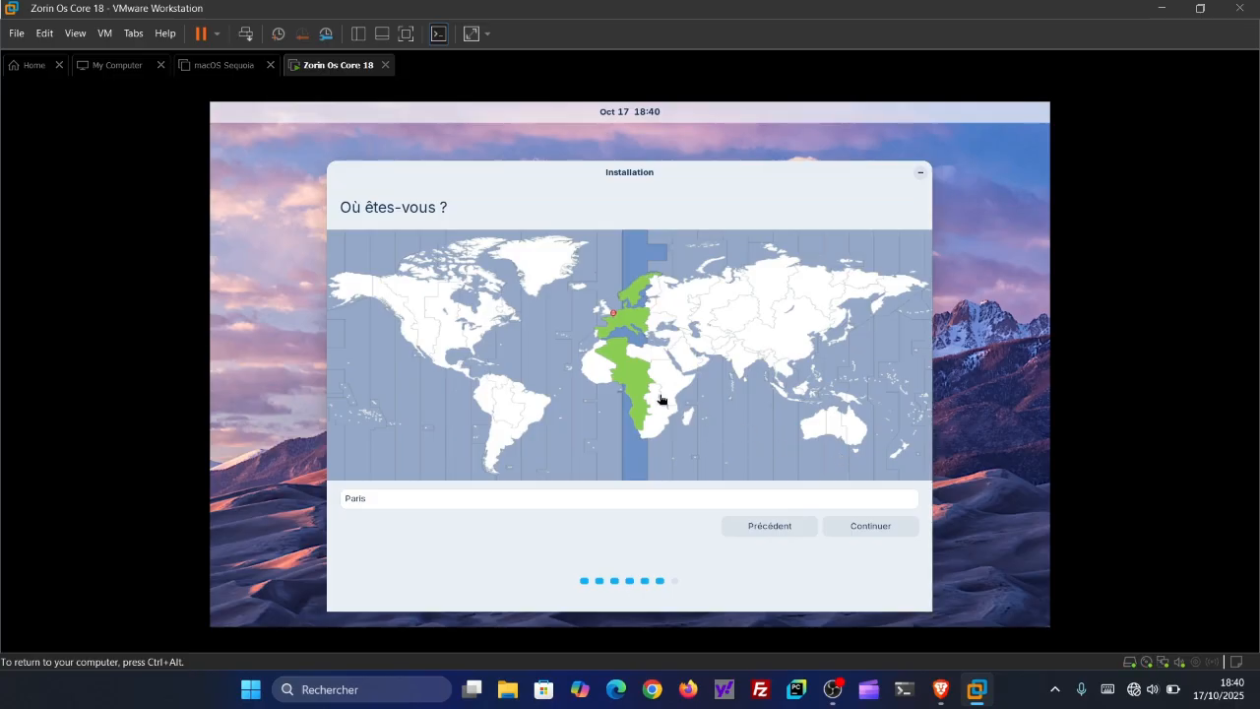
- Set the location to Ouagadougou on the time zone map and continue
{"action": "left_click", "coordinate": [624, 373]}
{"action": "left_click", "coordinate": [604, 373]}
{"action": "left_click", "coordinate": [603, 379]}
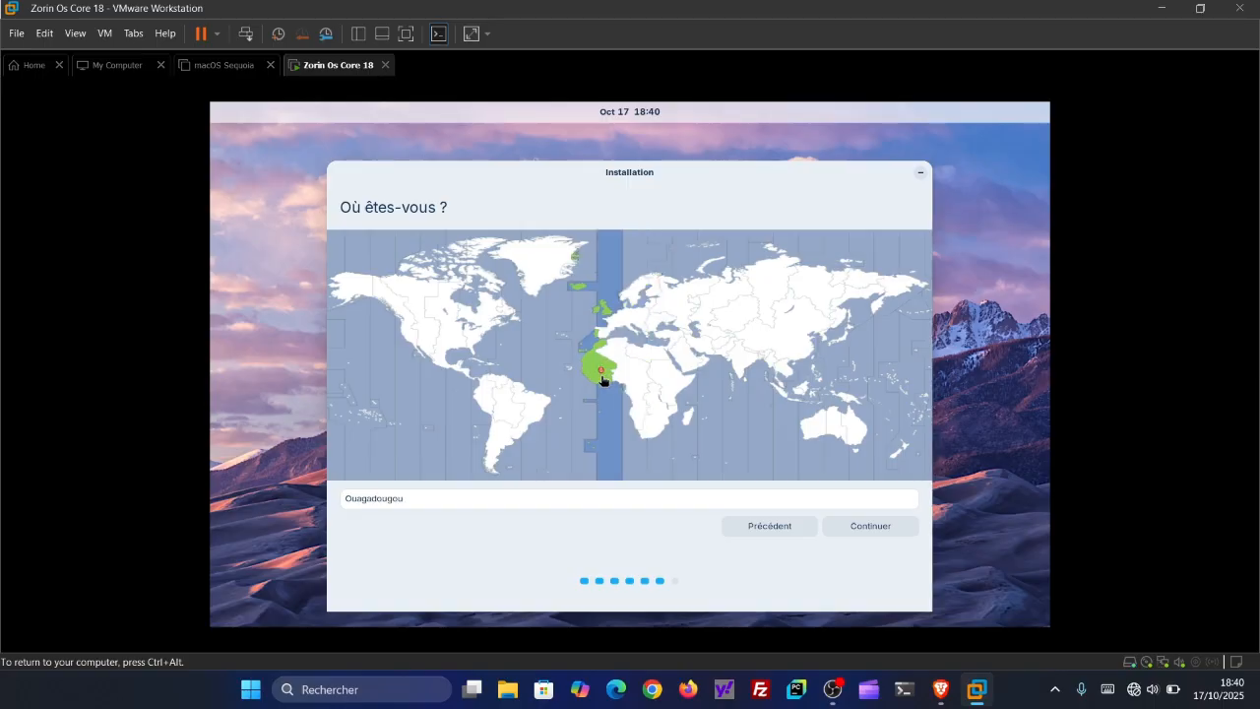
{"action": "left_click", "coordinate": [879, 525]}
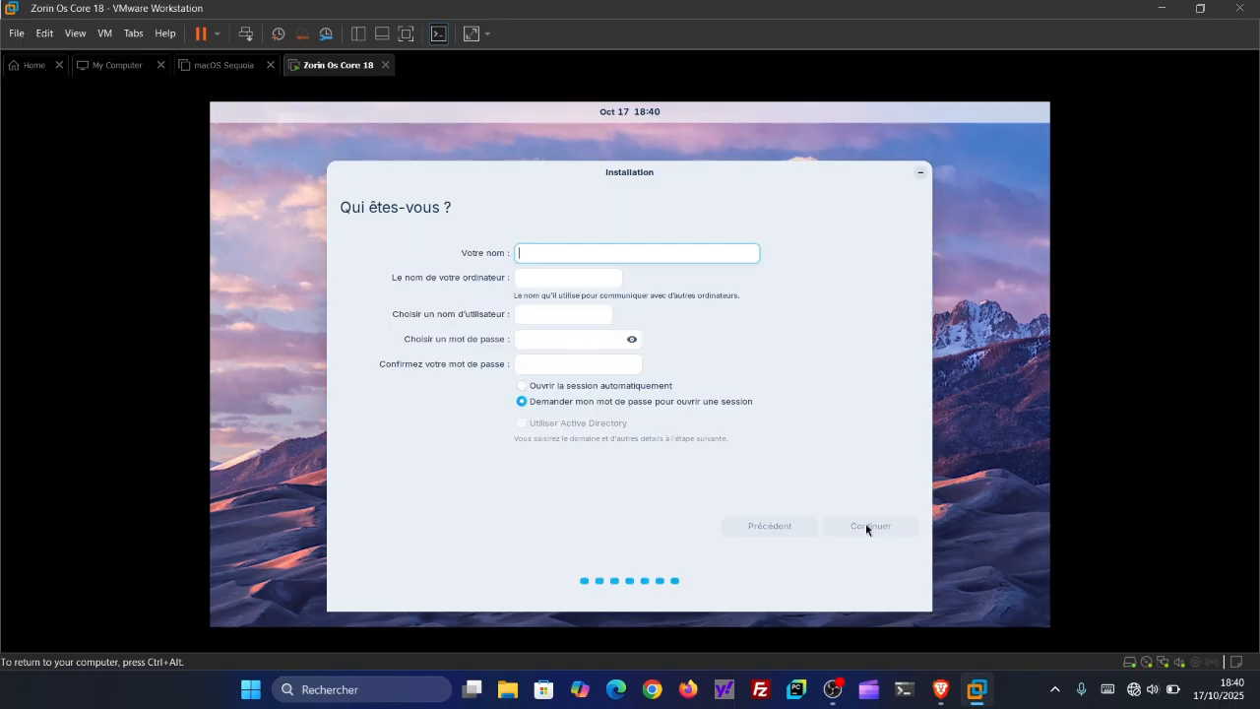
- Fill in the user's name, enter and confirm the account password, and continue with the password required at login
{"action": "type", "text": "Bangsom"}
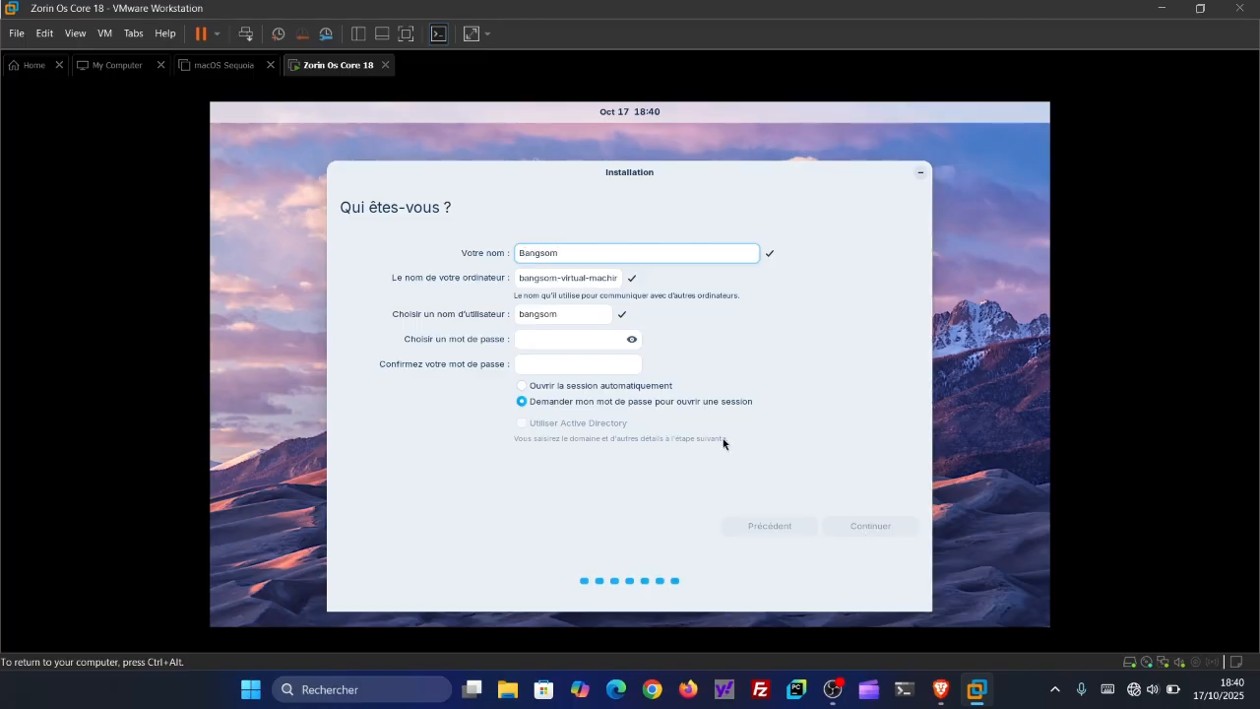
{"action": "left_click", "coordinate": [594, 342]}
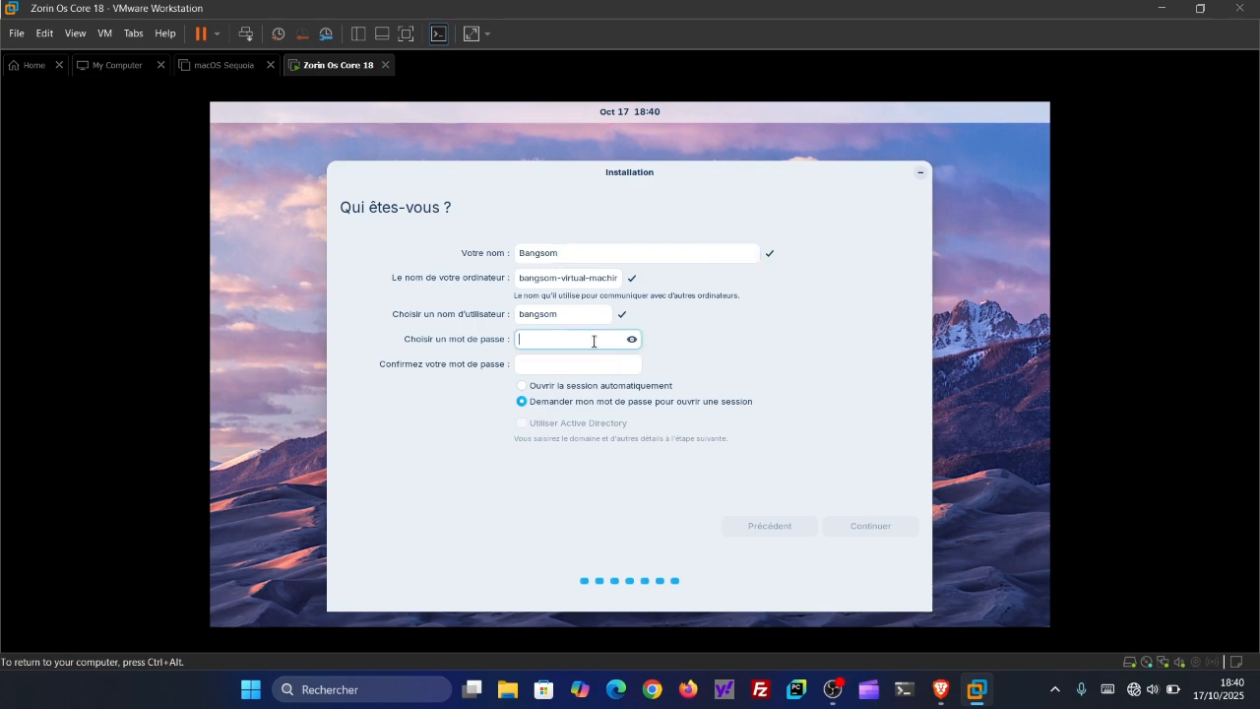
{"action": "type", "text": "1234"}
{"action": "left_click", "coordinate": [590, 364]}
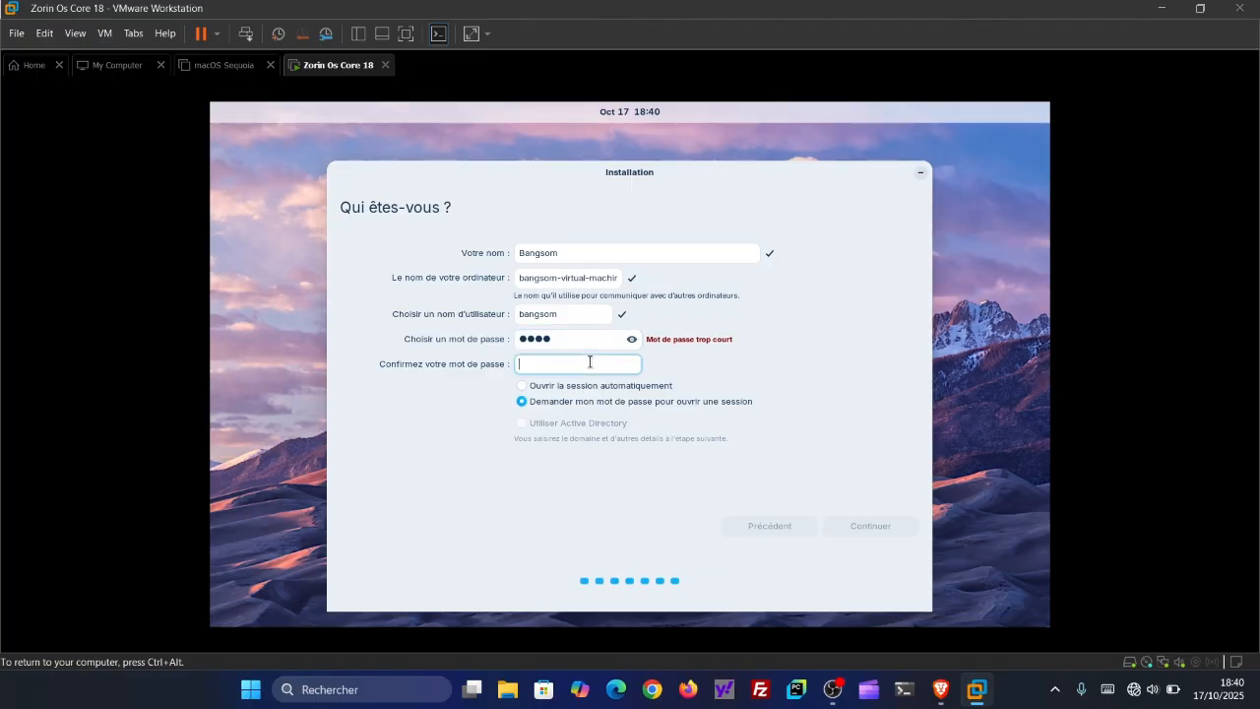
{"action": "type", "text": "1234"}
{"action": "left_click", "coordinate": [855, 526]}
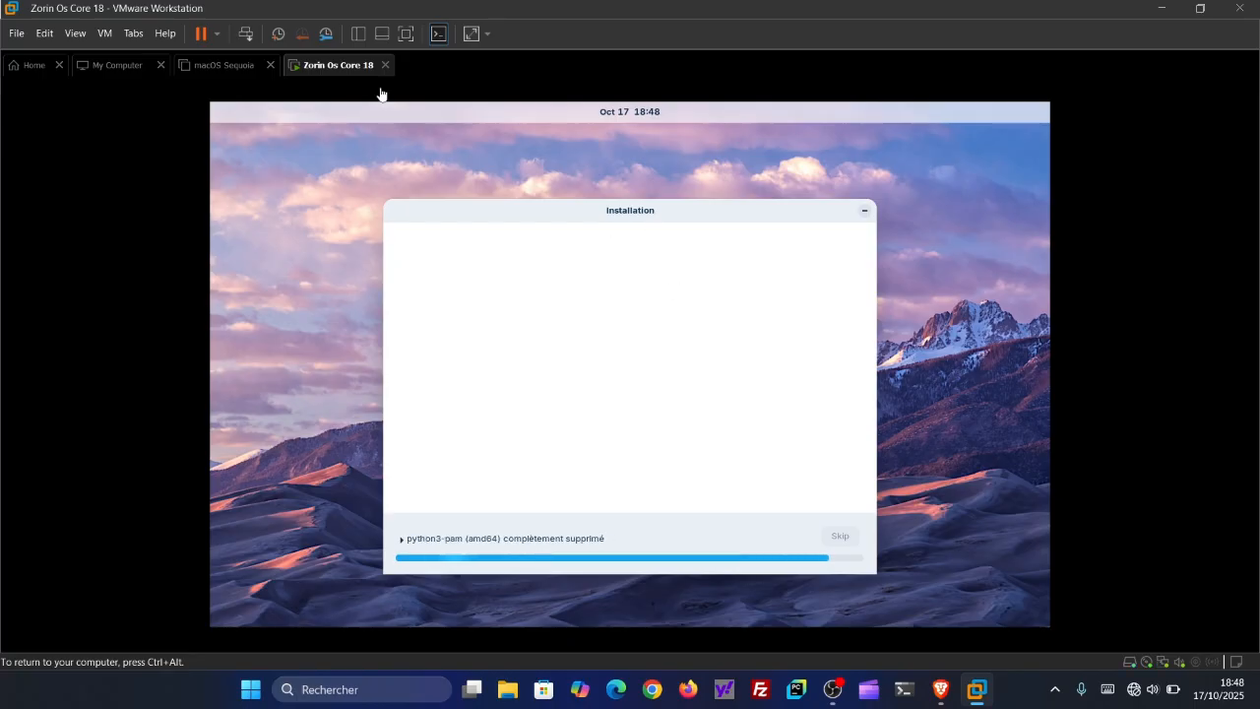
- Switch the virtual machine to full screen and restart it once installation is complete, continuing past the installation medium removal prompt
{"action": "left_click", "coordinate": [405, 35]}
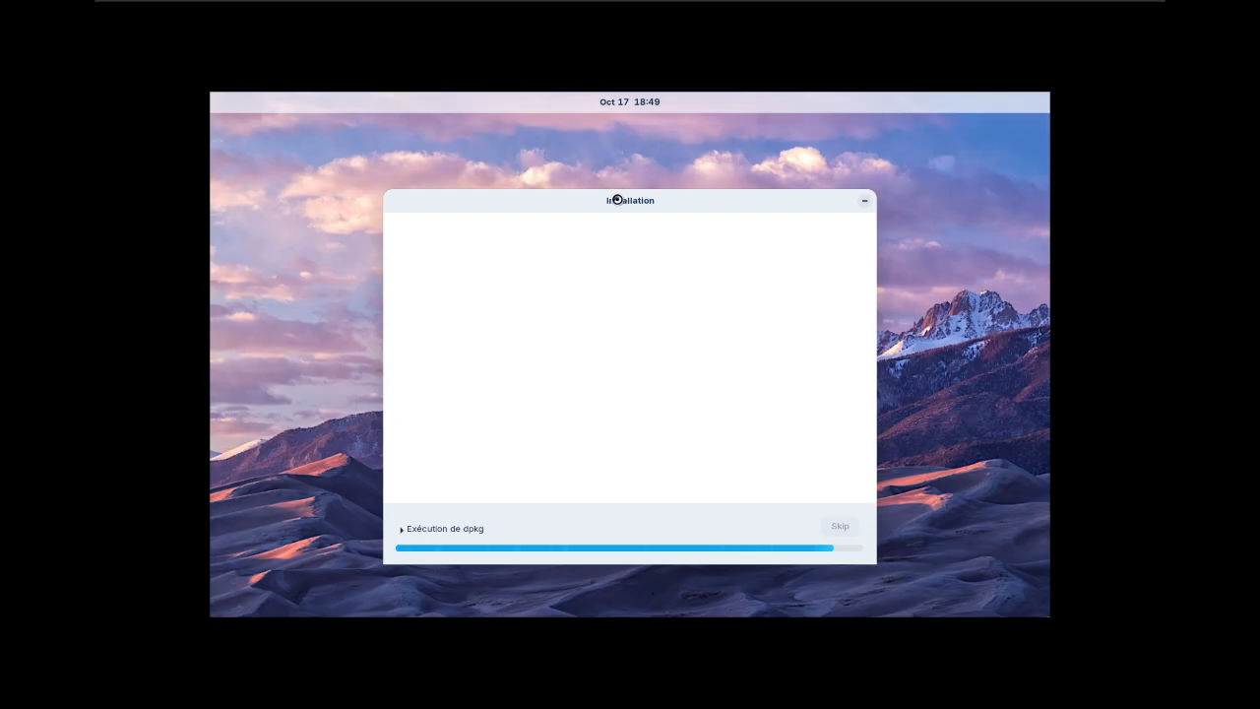
{"action": "left_click_drag", "start_coordinate": [639, 207], "coordinate": [573, 144]}
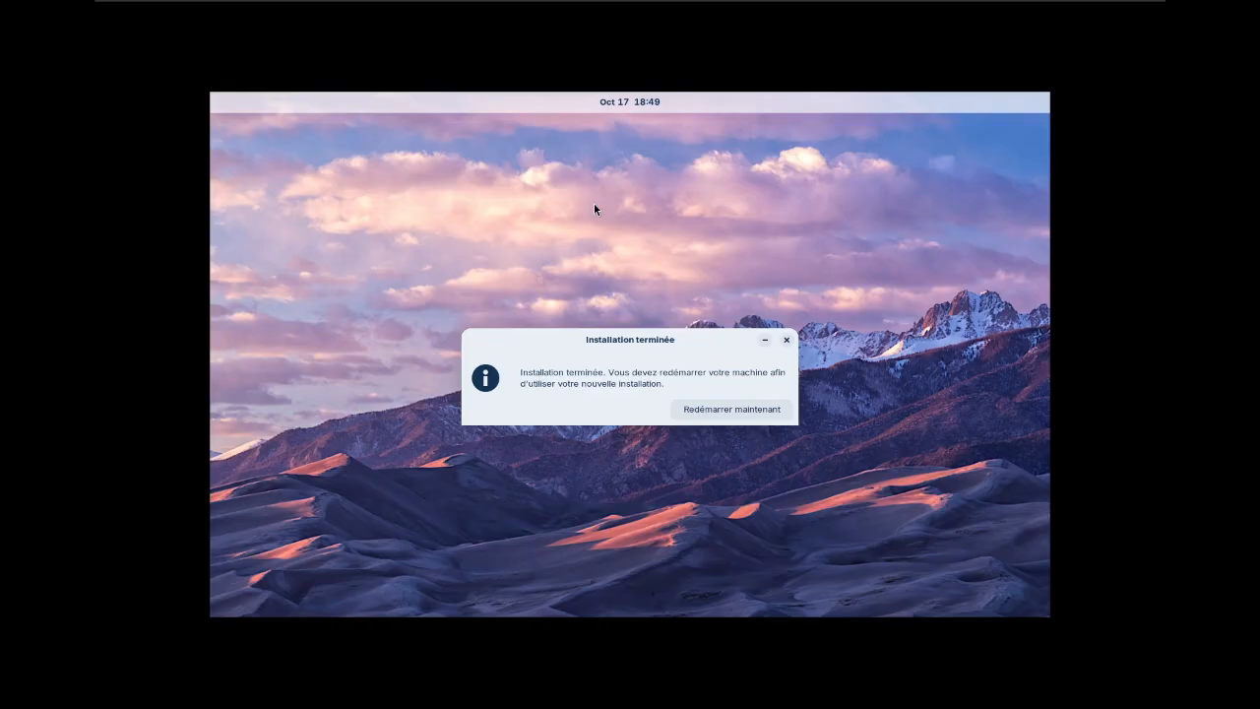
{"action": "left_click", "coordinate": [724, 415]}
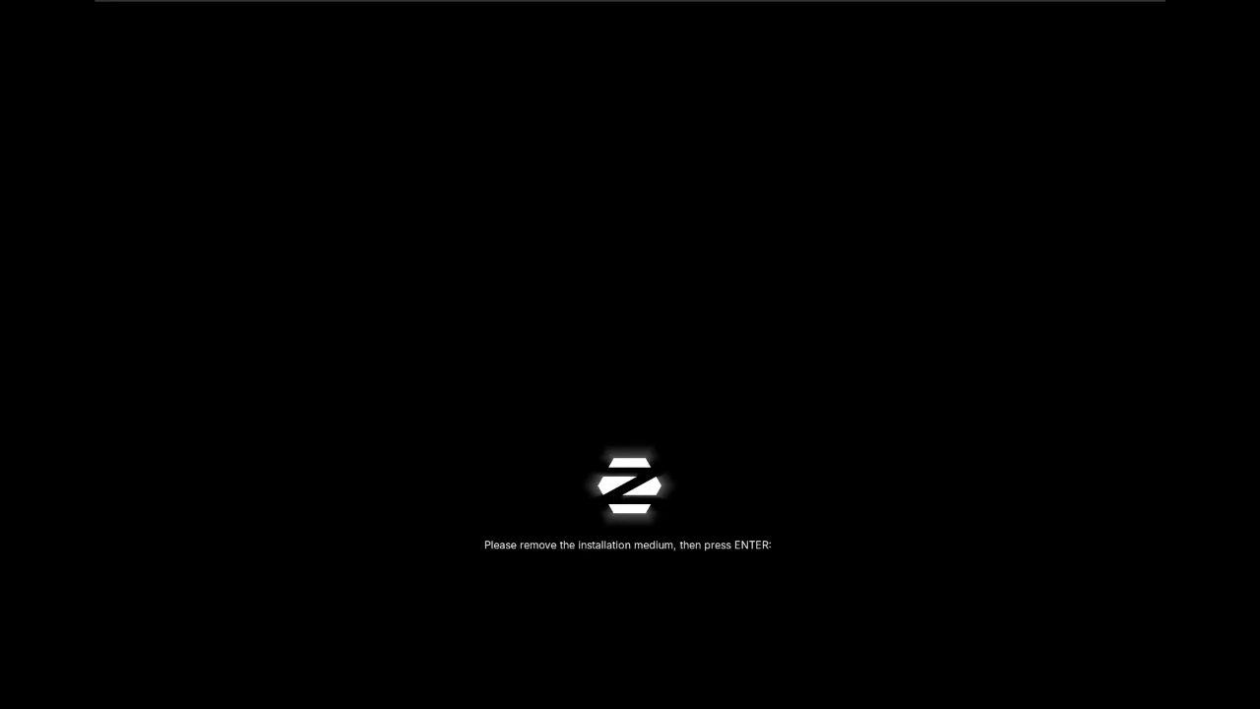
{"action": "key", "text": "Return"}
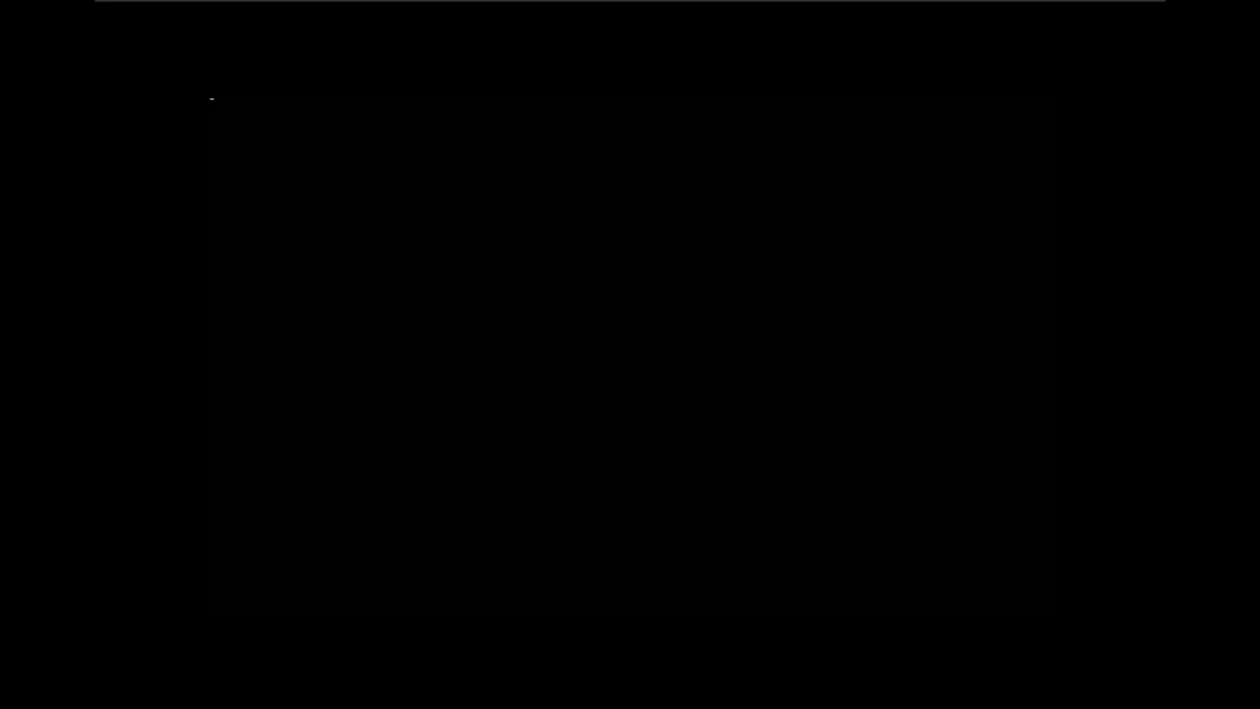
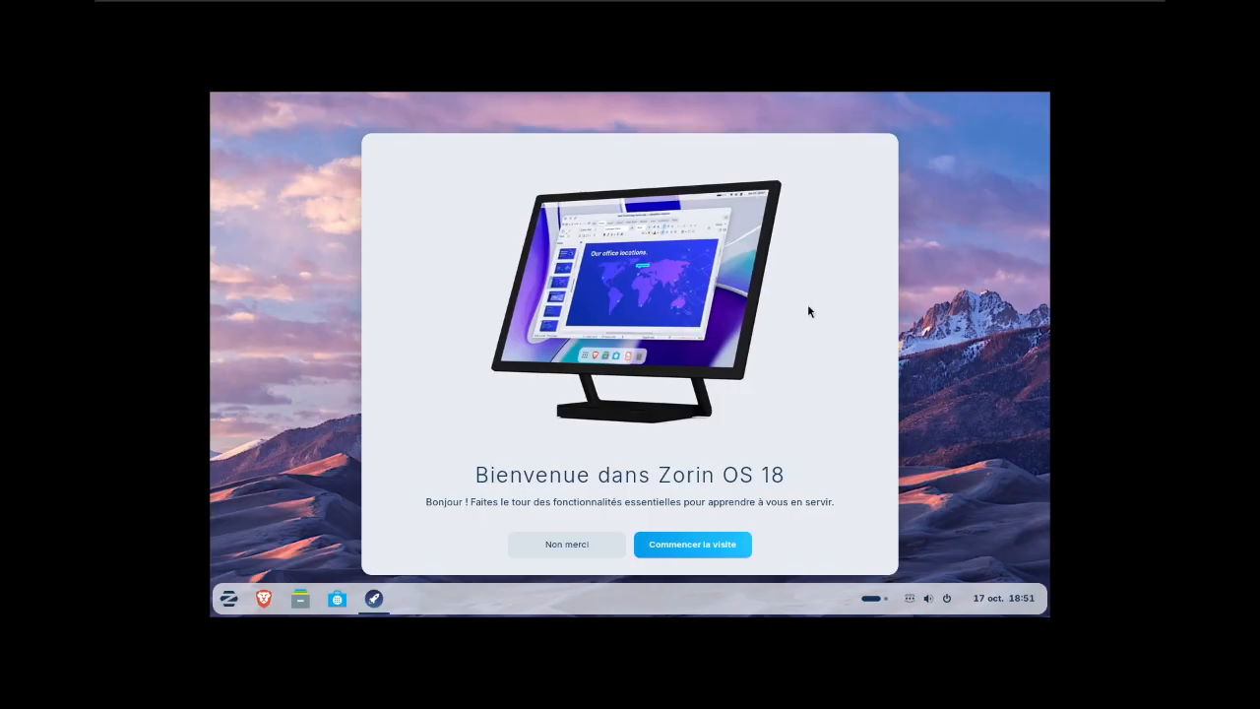
- Start the Zorin OS 18 welcome tour, go through all its pages, revisit the software installation page, and close the tour
{"action": "left_click", "coordinate": [728, 544]}
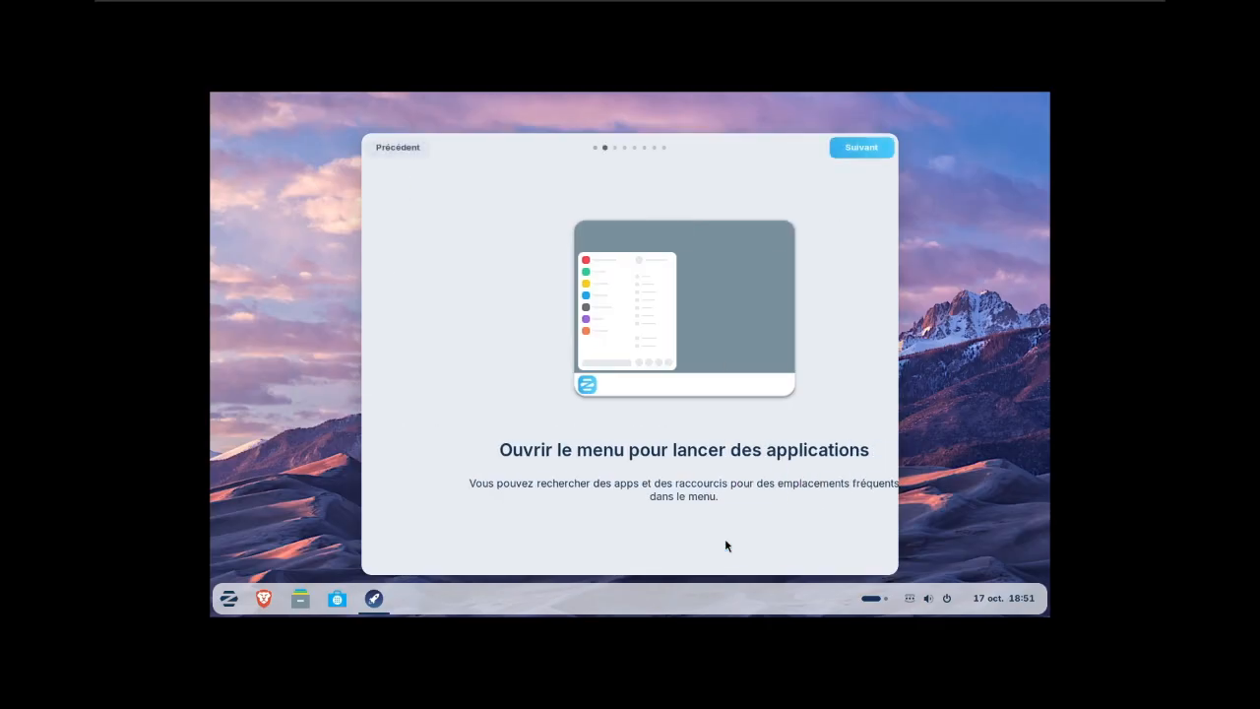
{"action": "left_click", "coordinate": [865, 150]}
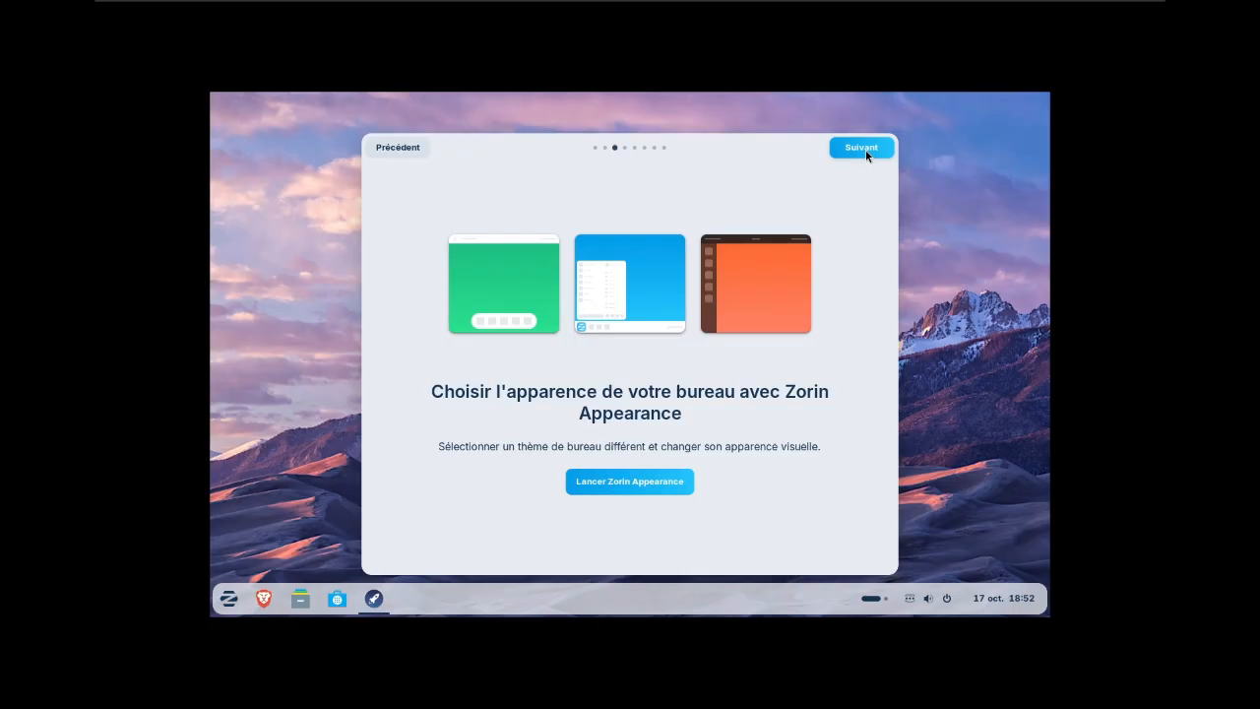
{"action": "left_click", "coordinate": [865, 149]}
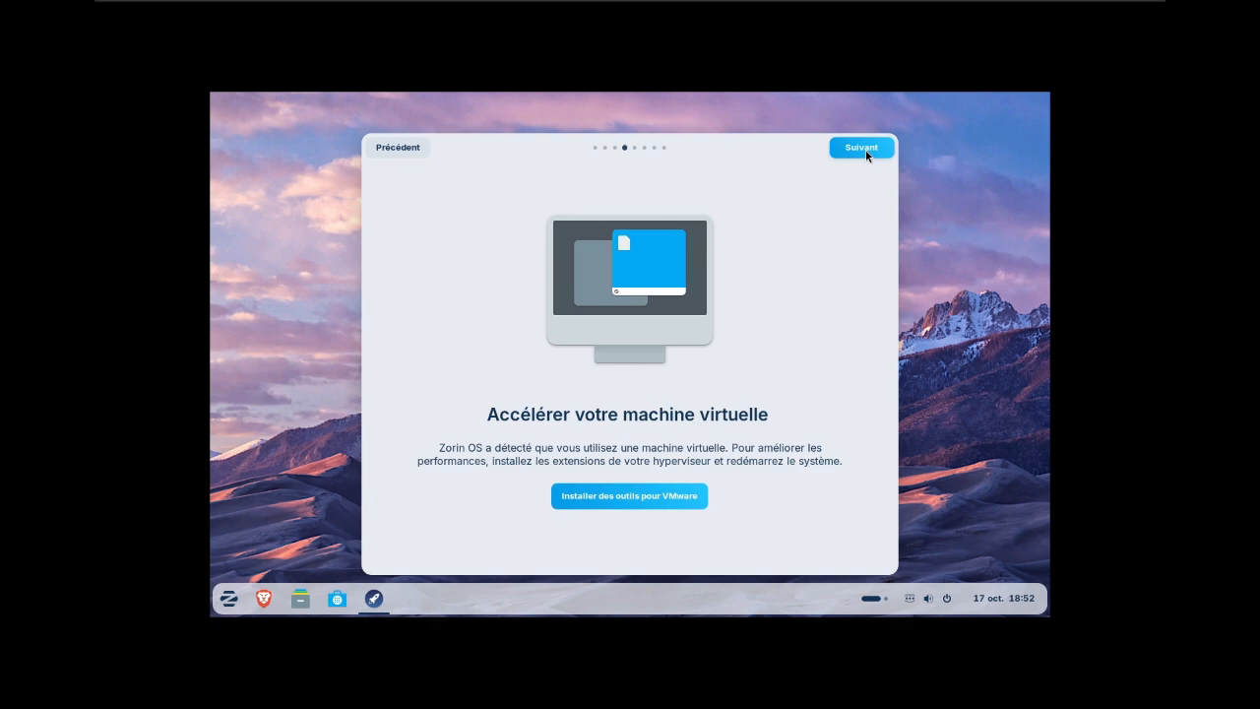
{"action": "left_click", "coordinate": [865, 150]}
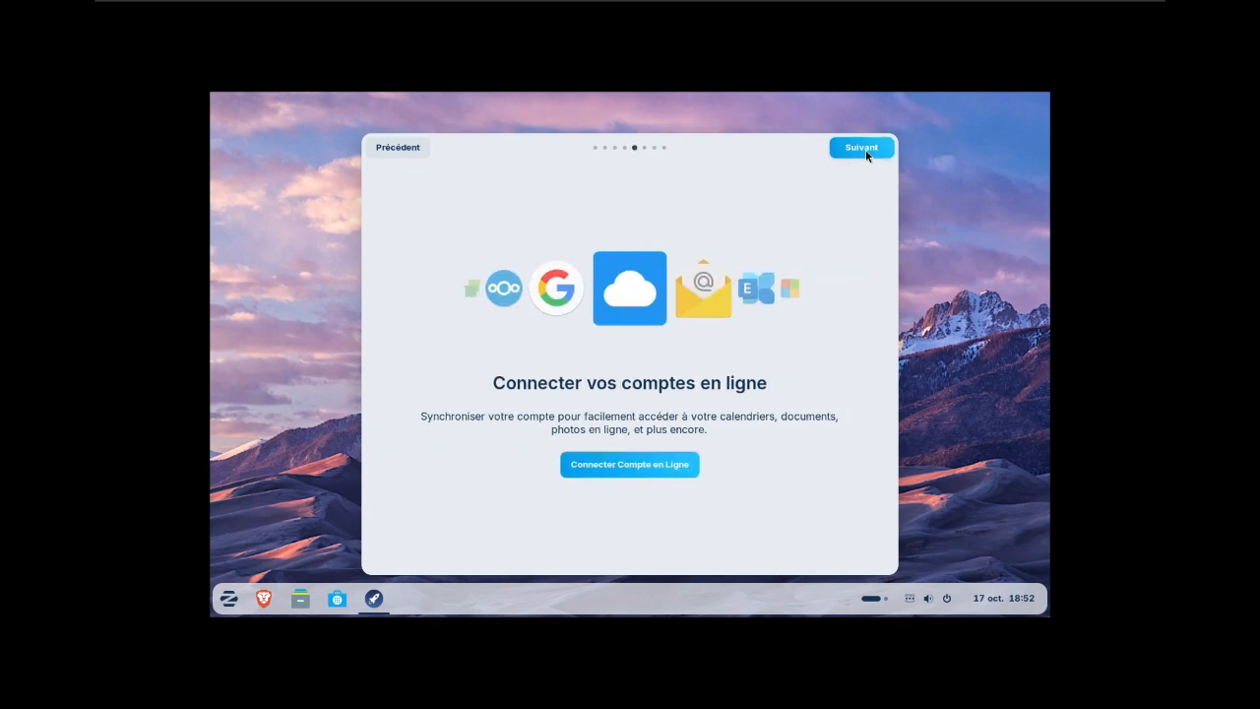
{"action": "left_click", "coordinate": [865, 150]}
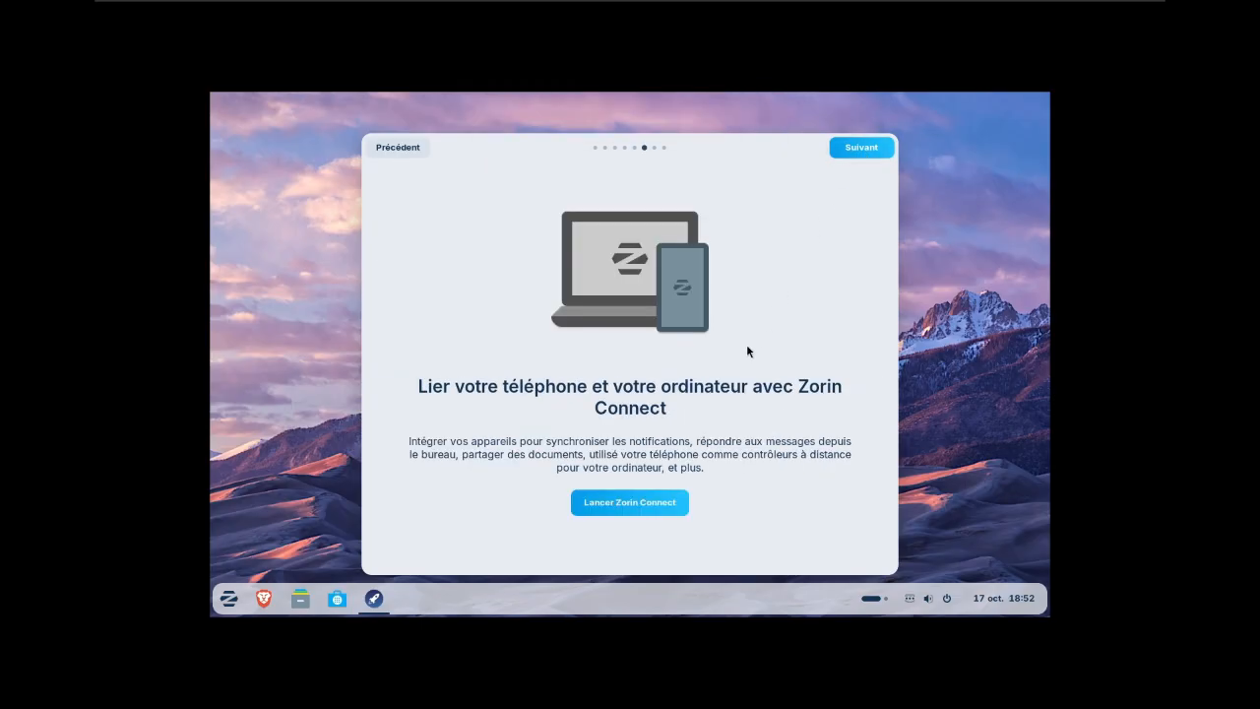
{"action": "left_click", "coordinate": [872, 148]}
{"action": "left_click", "coordinate": [872, 148]}
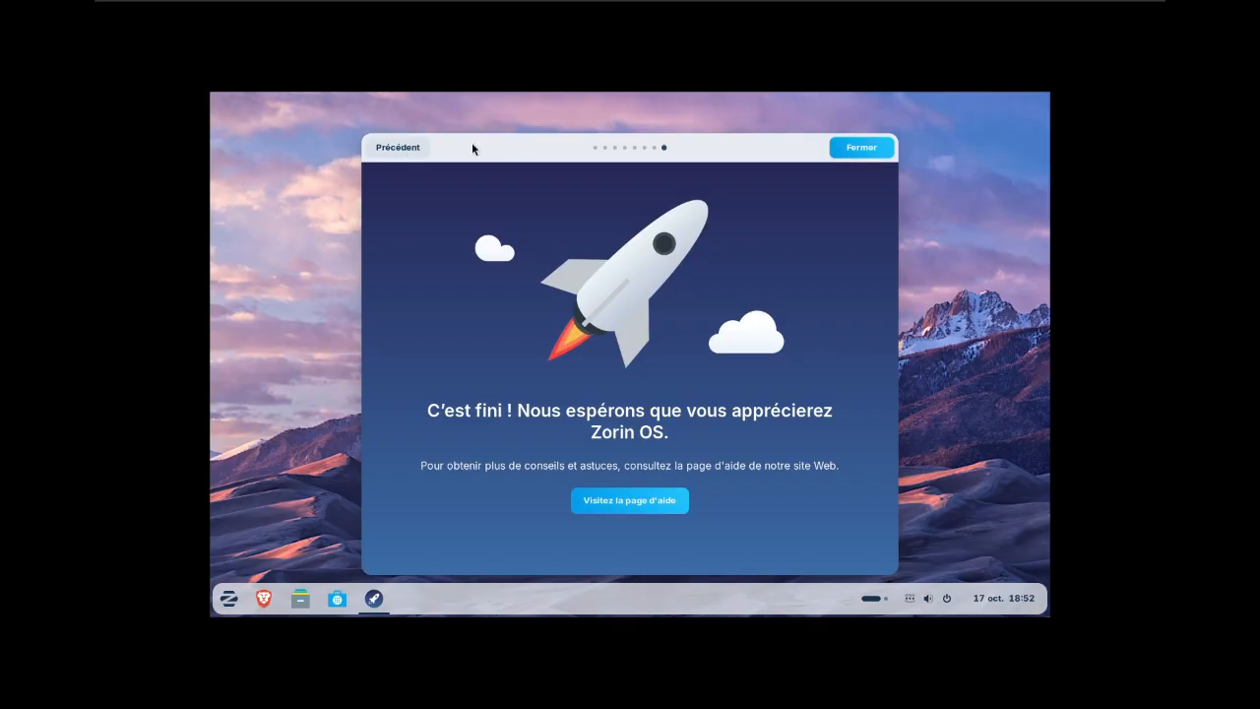
{"action": "left_click", "coordinate": [399, 148]}
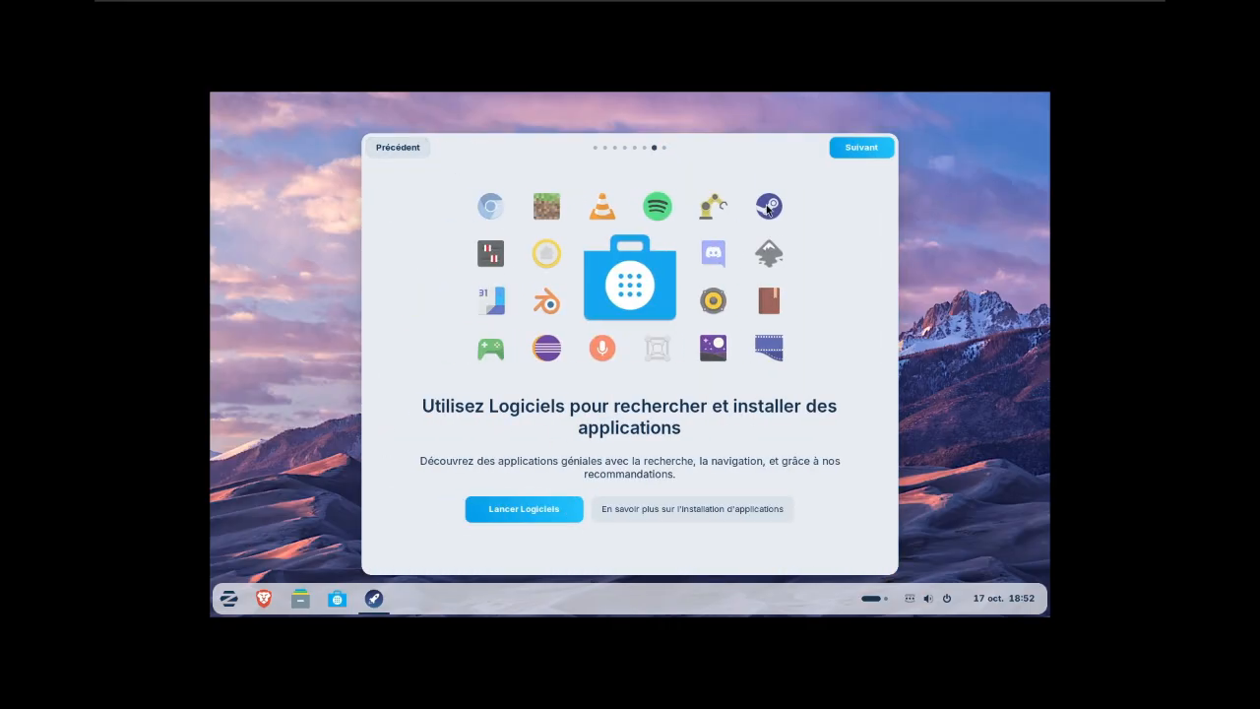
{"action": "left_click", "coordinate": [871, 147]}
{"action": "left_click", "coordinate": [862, 152]}
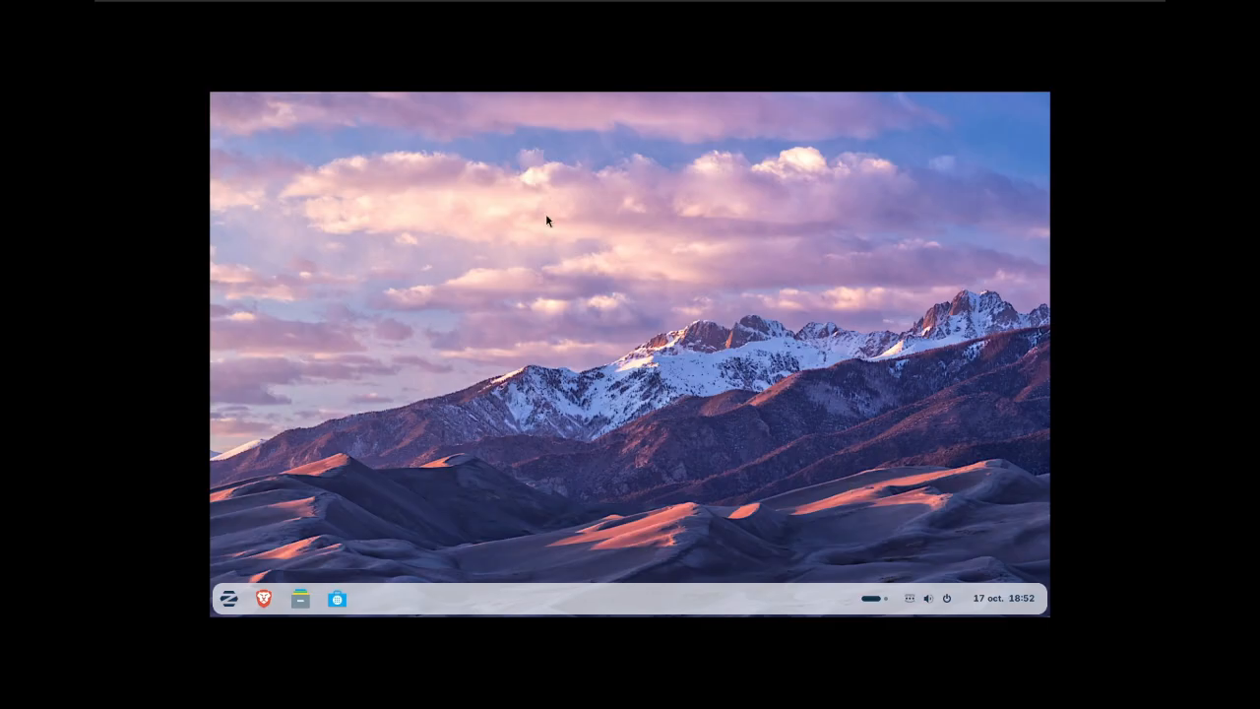
- Set the display resolution to 1920 × 1080 (16:9) in the display settings, keep the changes, and close the settings
{"action": "right_click", "coordinate": [526, 301]}
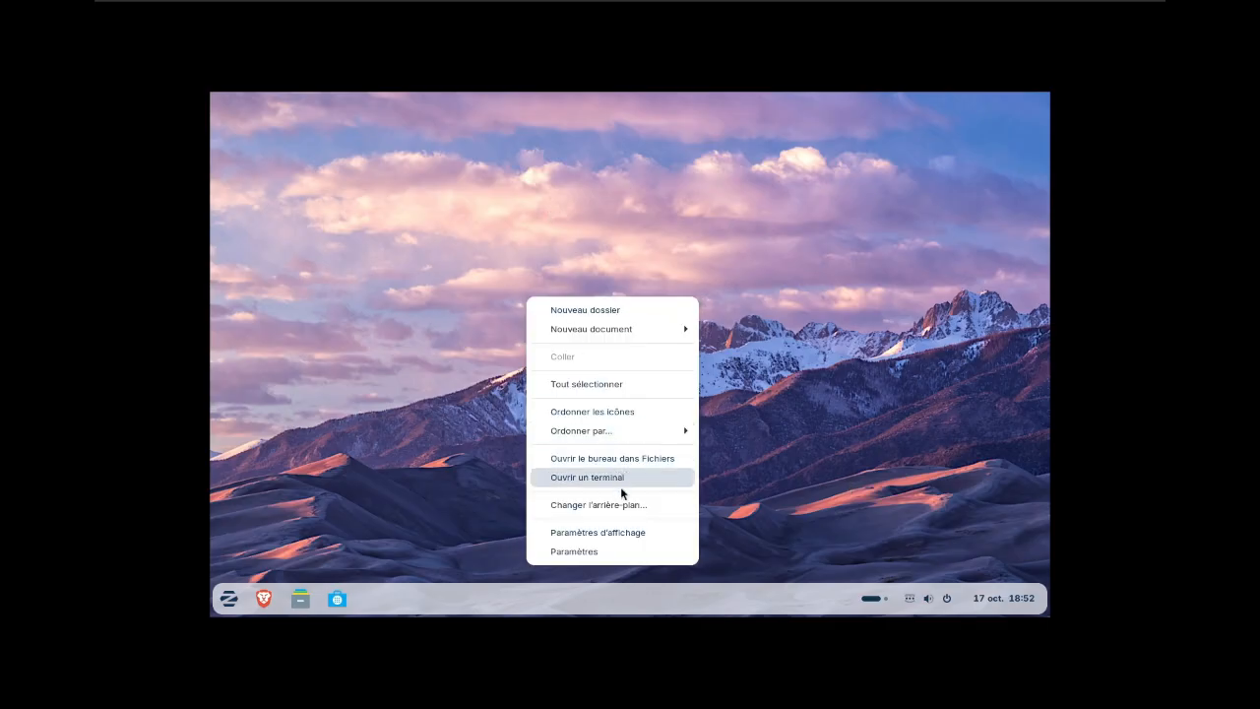
{"action": "left_click", "coordinate": [634, 531]}
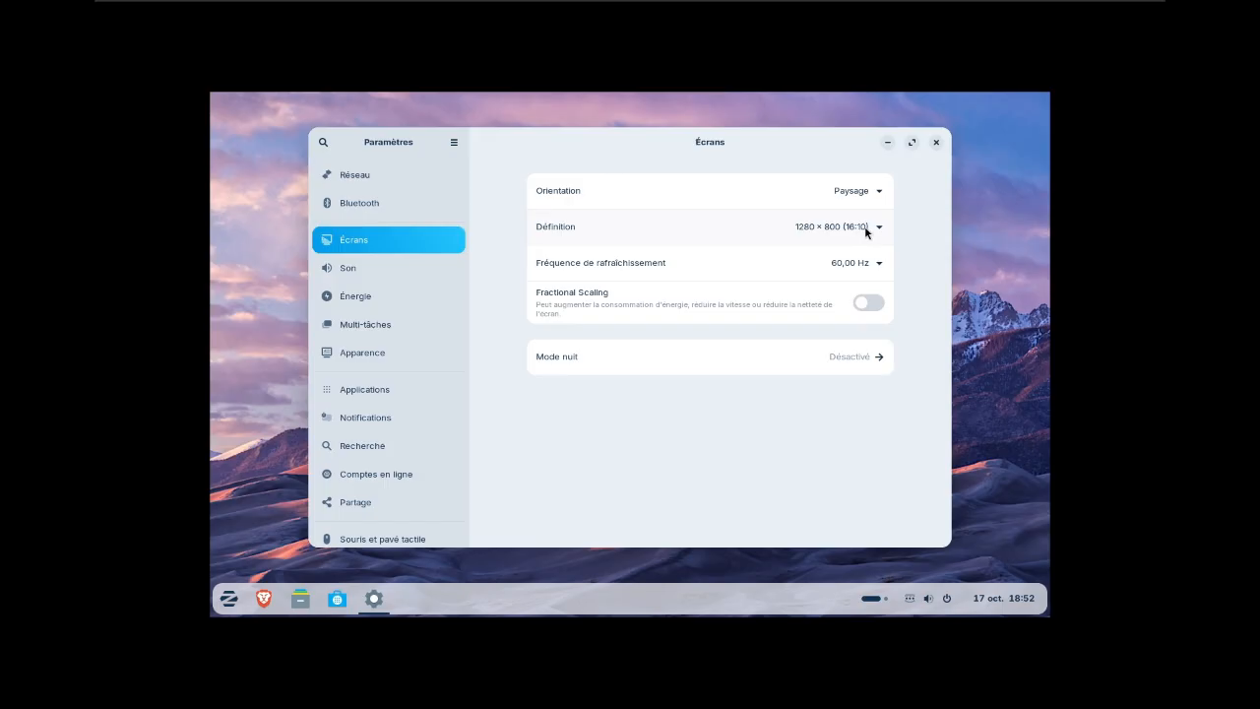
{"action": "left_click", "coordinate": [880, 227]}
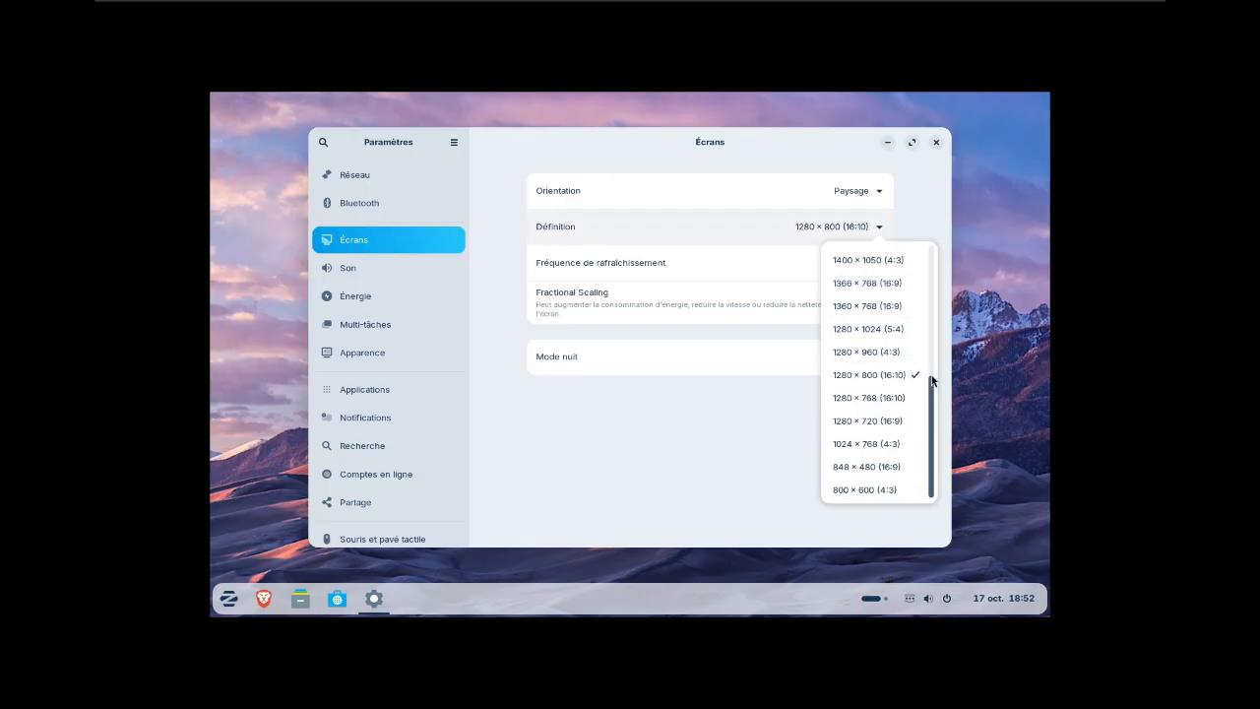
{"action": "left_click_drag", "start_coordinate": [935, 383], "coordinate": [928, 308]}
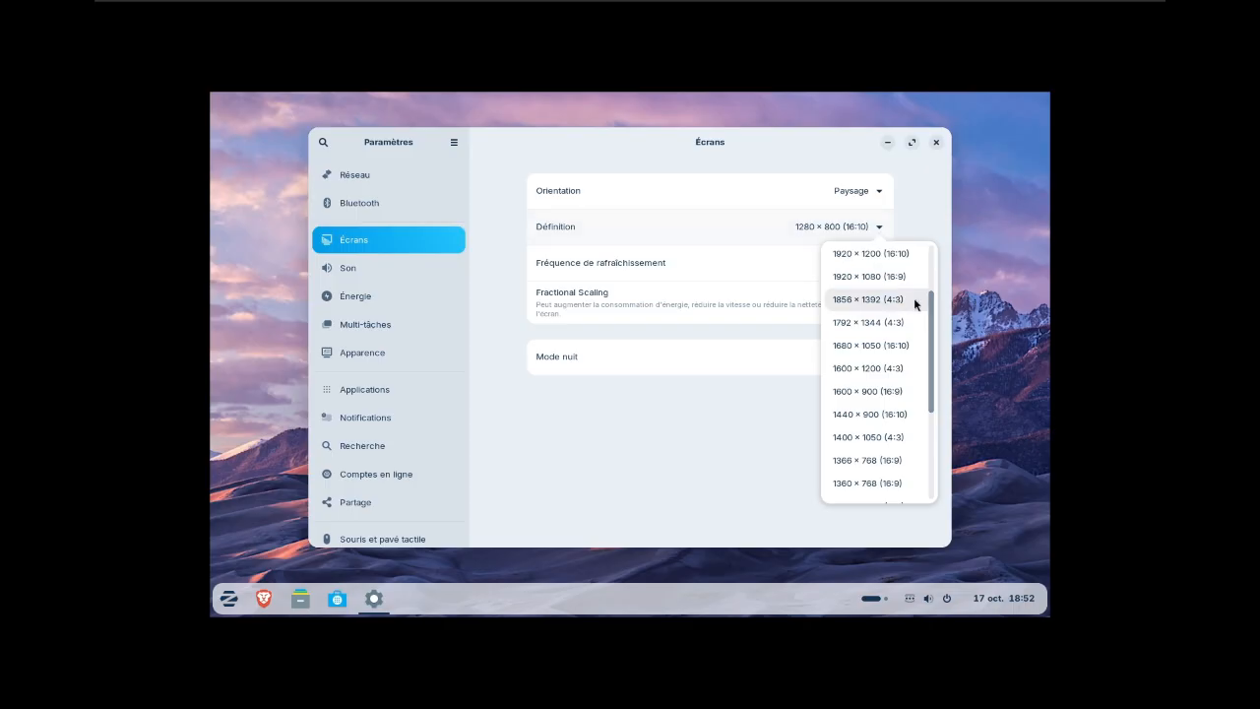
{"action": "scroll", "coordinate": [857, 279], "scroll_direction": "up", "scroll_amount": 1}
{"action": "left_click", "coordinate": [857, 276]}
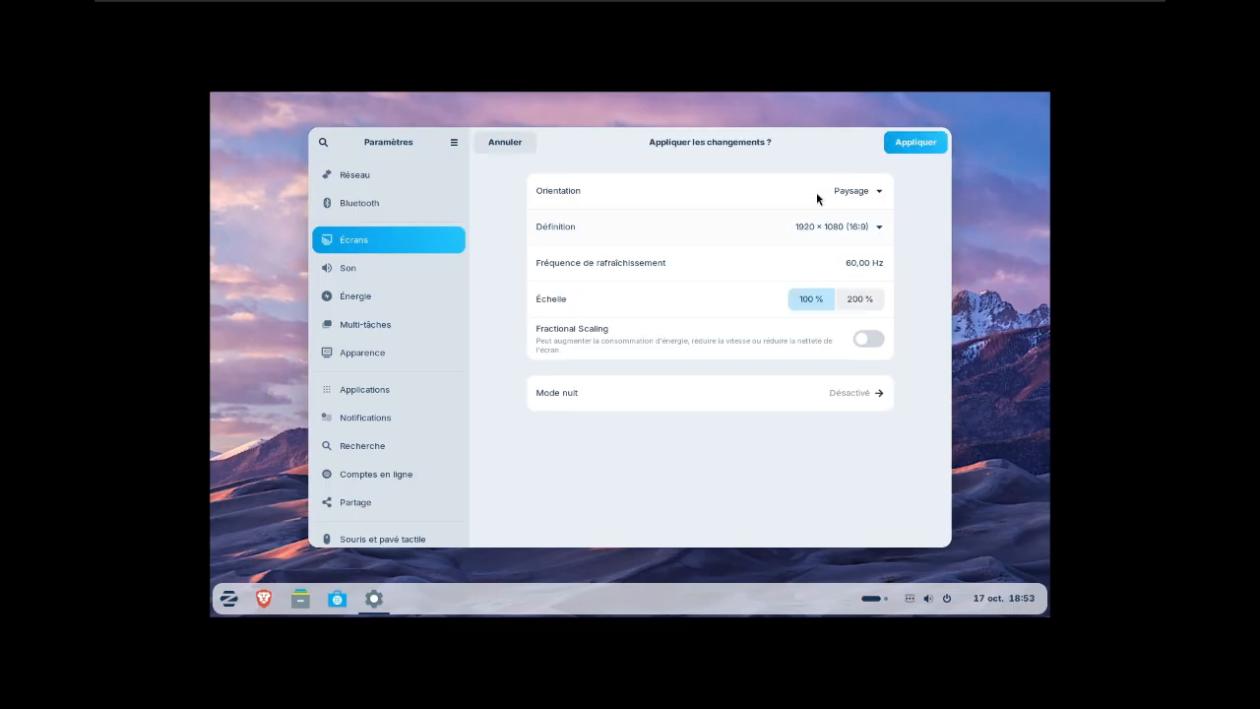
{"action": "left_click", "coordinate": [900, 148]}
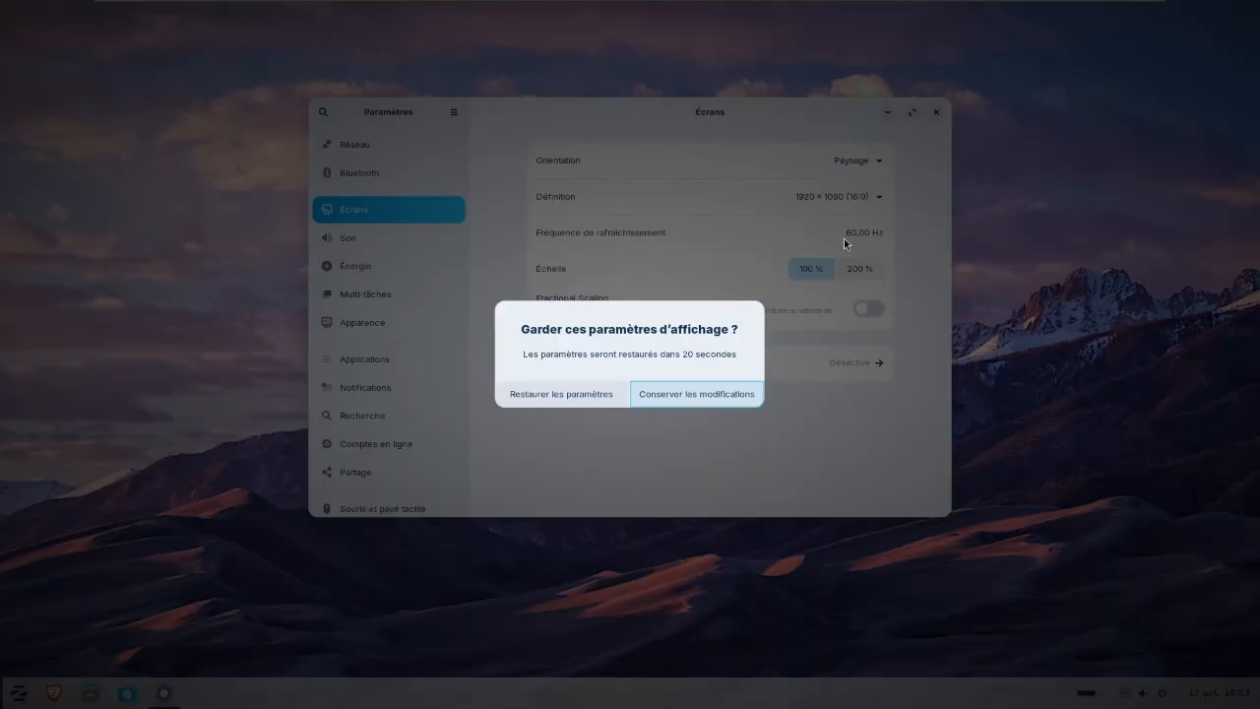
{"action": "left_click", "coordinate": [718, 395]}
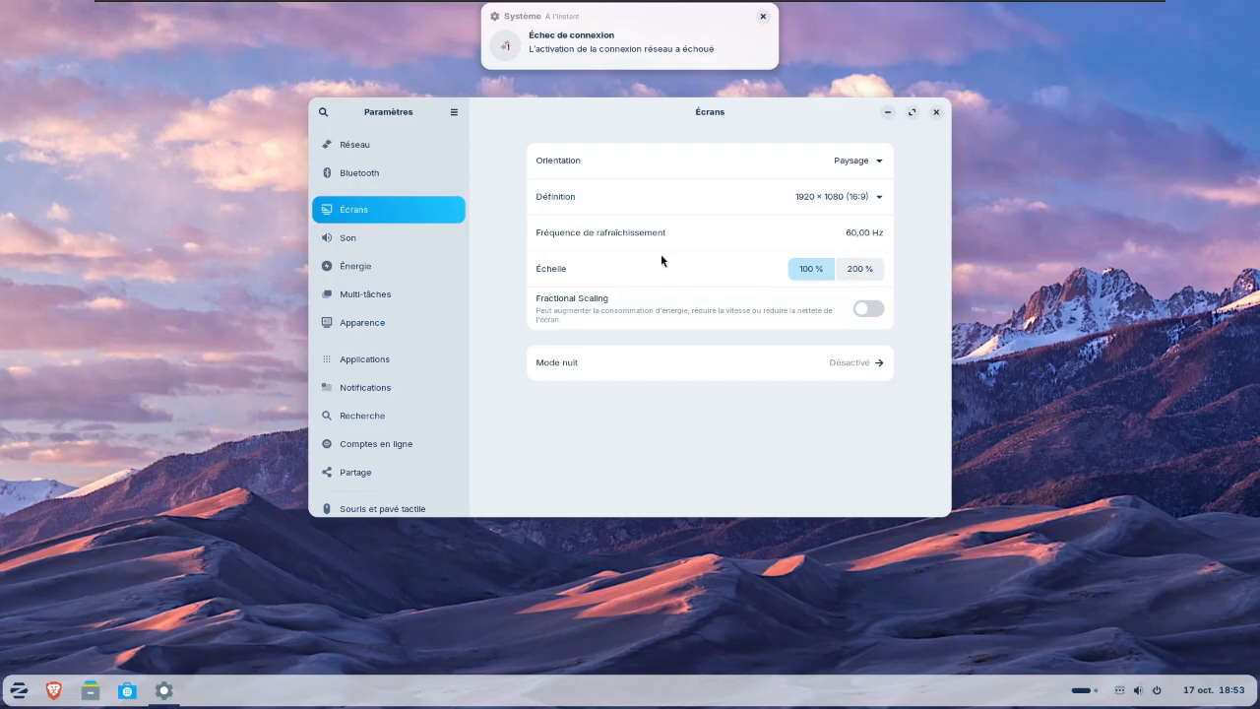
{"action": "left_click", "coordinate": [936, 112]}
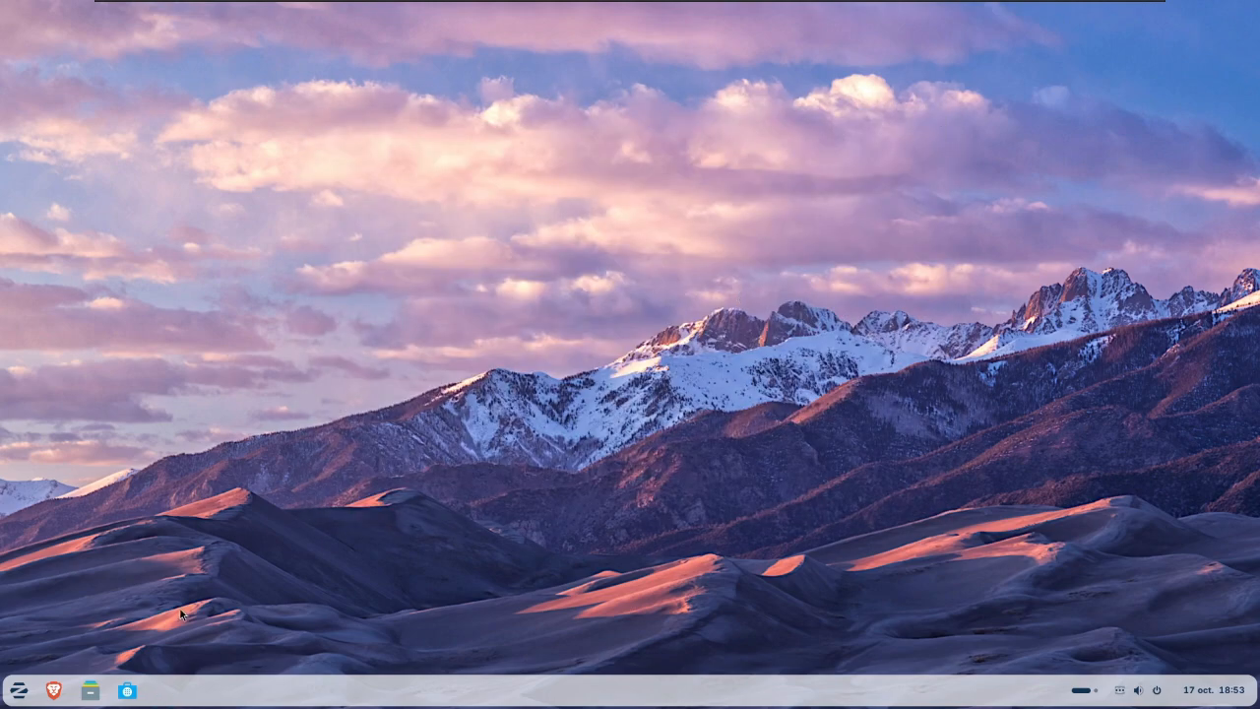
- Capture a screenshot of the entire screen with the Zorin start menu open, view the captured image, and close it
{"action": "left_click", "coordinate": [17, 690]}
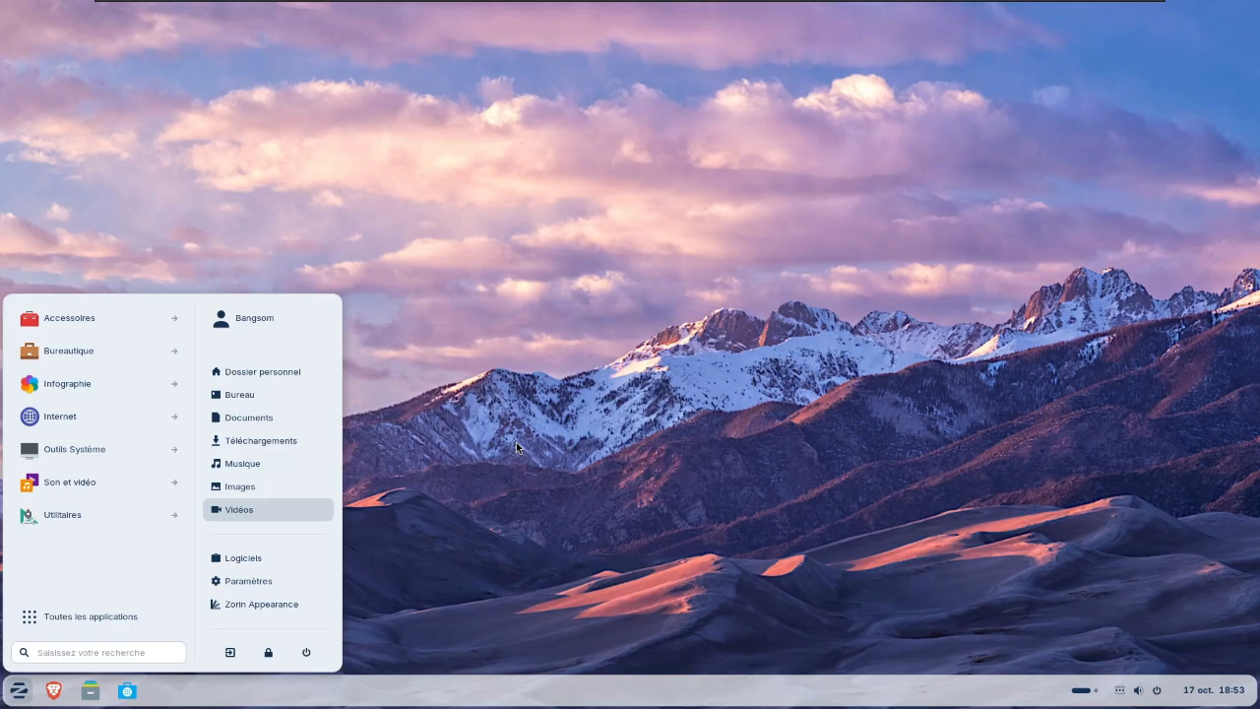
{"action": "key", "text": "Print"}
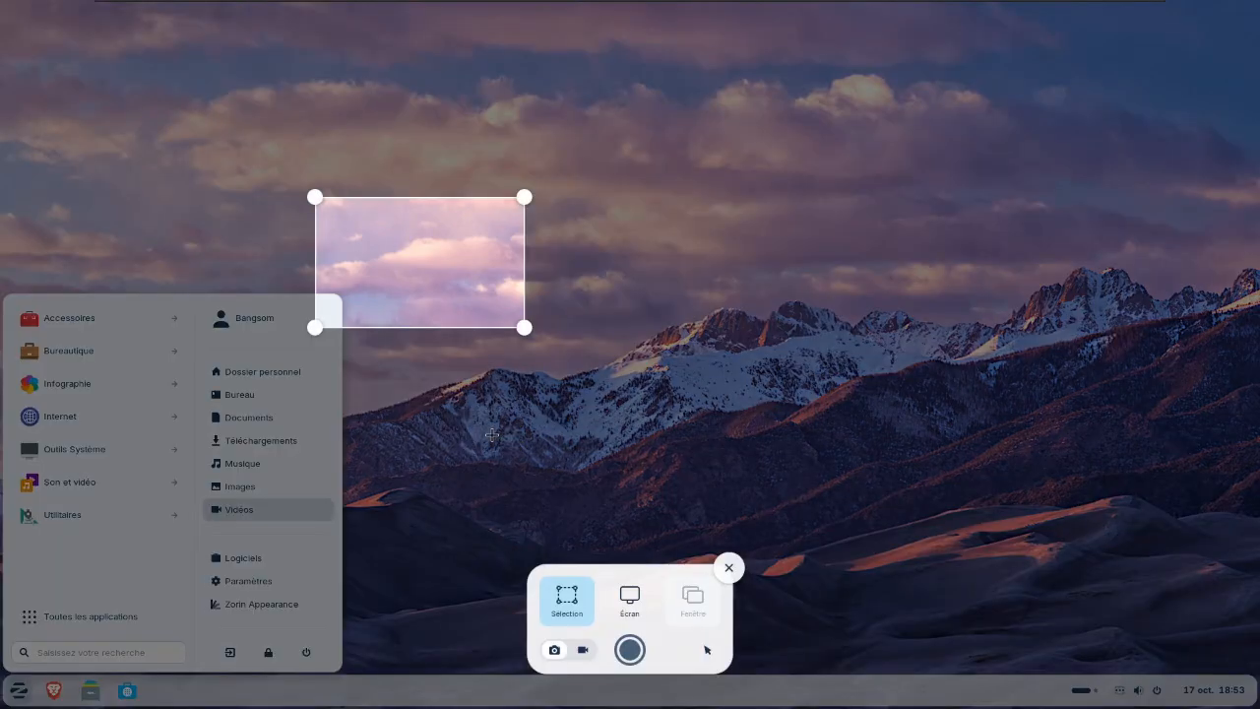
{"action": "left_click", "coordinate": [633, 597]}
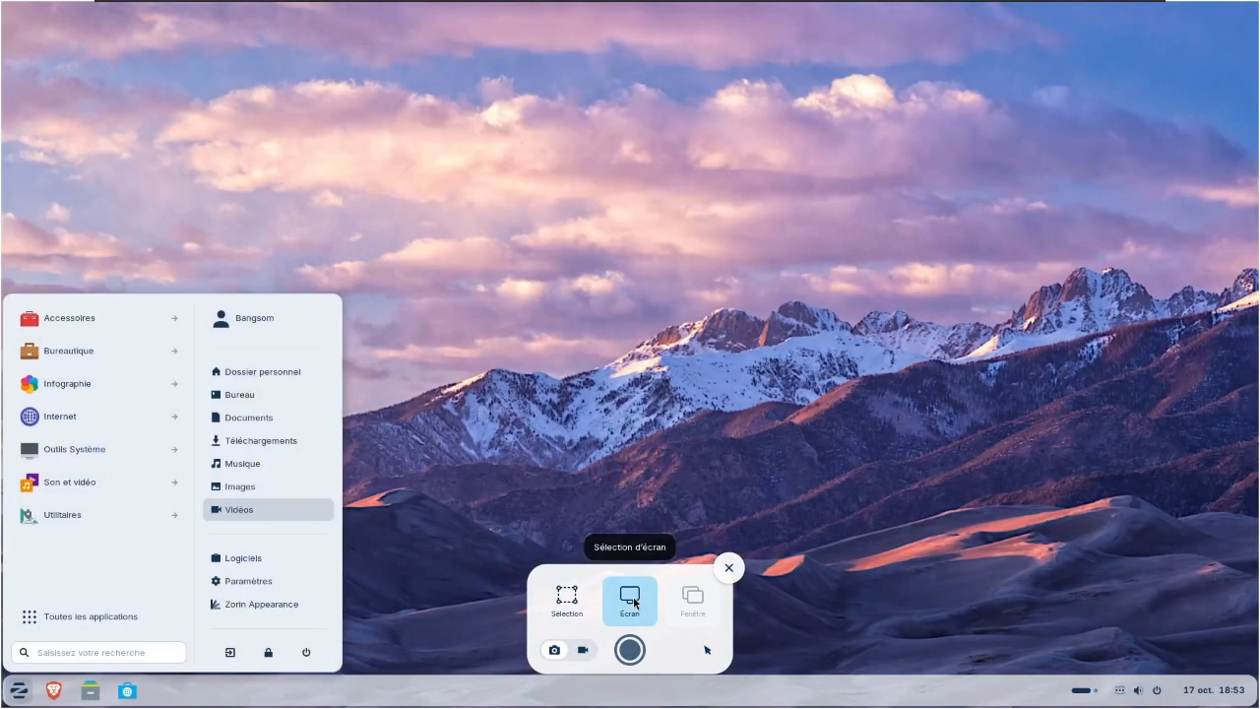
{"action": "left_click", "coordinate": [631, 651]}
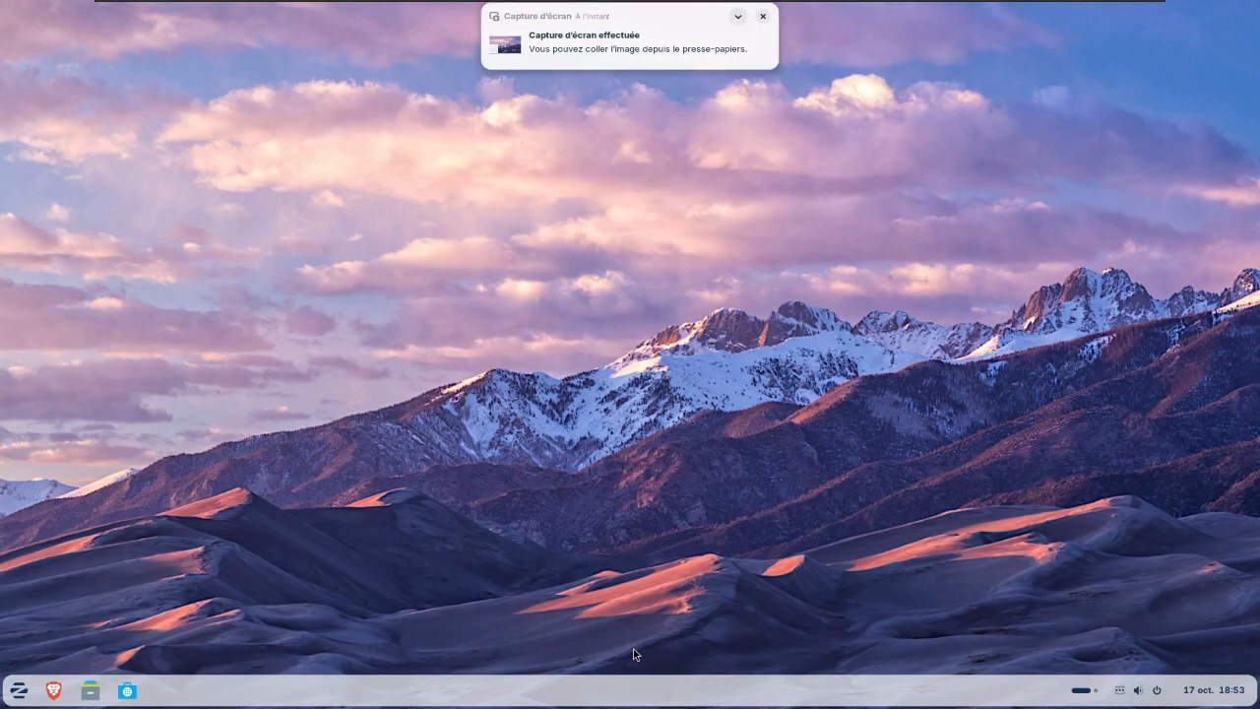
{"action": "left_click", "coordinate": [594, 55]}
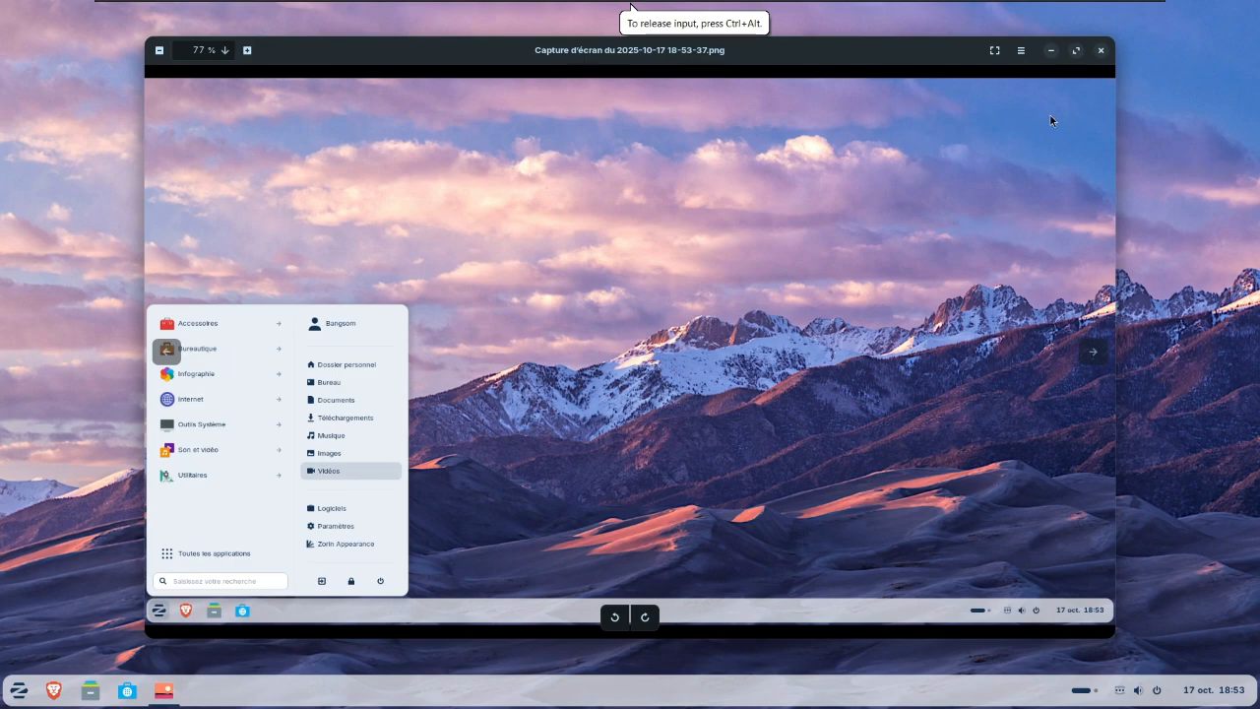
{"action": "left_click", "coordinate": [1099, 51]}
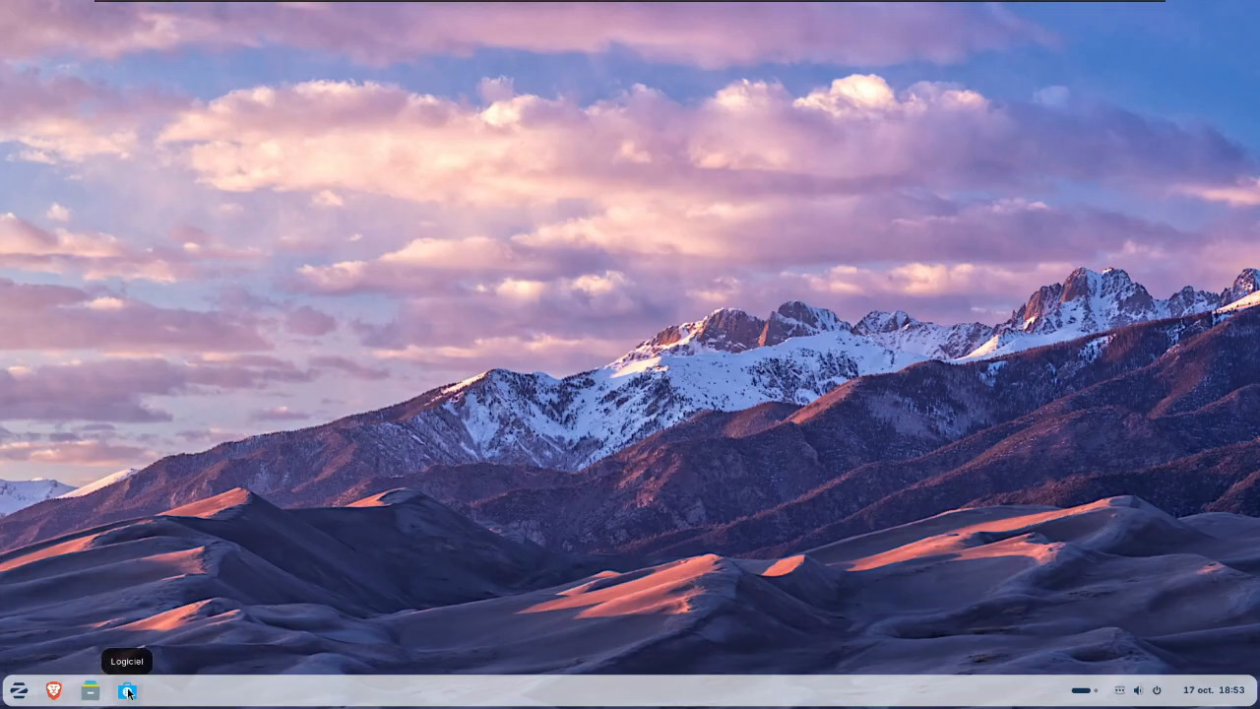
- Shut down Zorin OS and confirm the power-off
{"action": "left_click", "coordinate": [15, 696]}
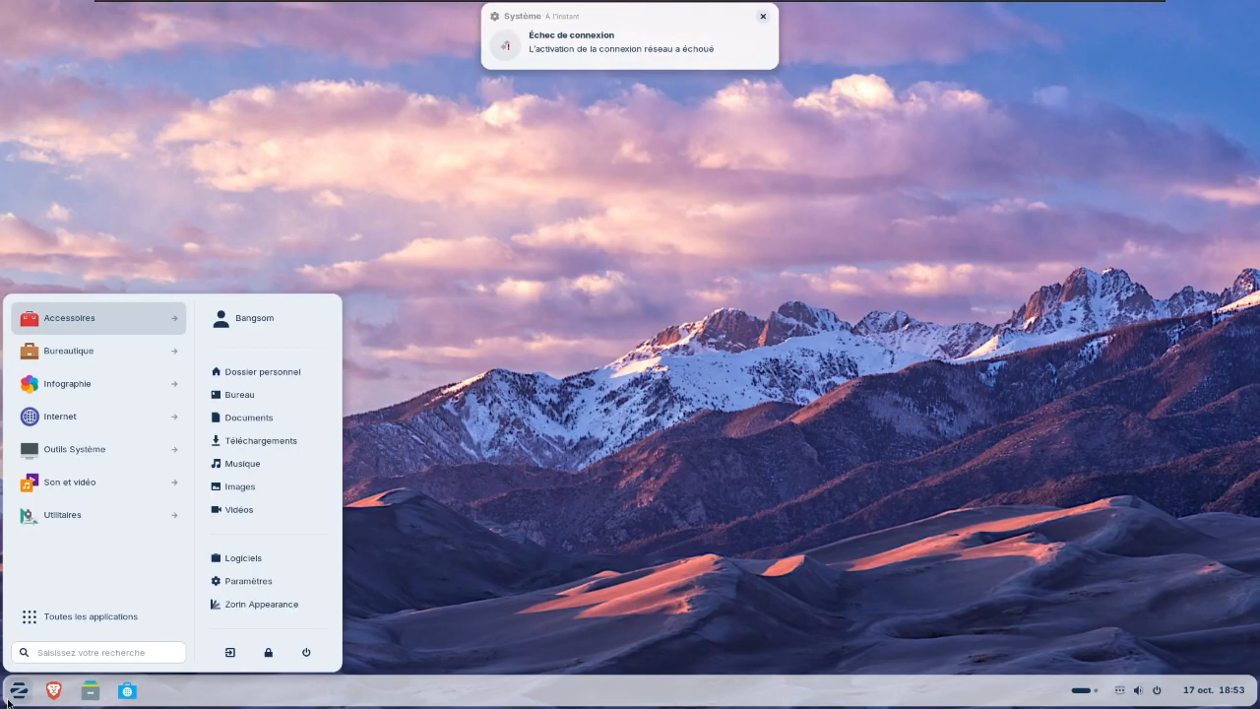
{"action": "left_click", "coordinate": [306, 651]}
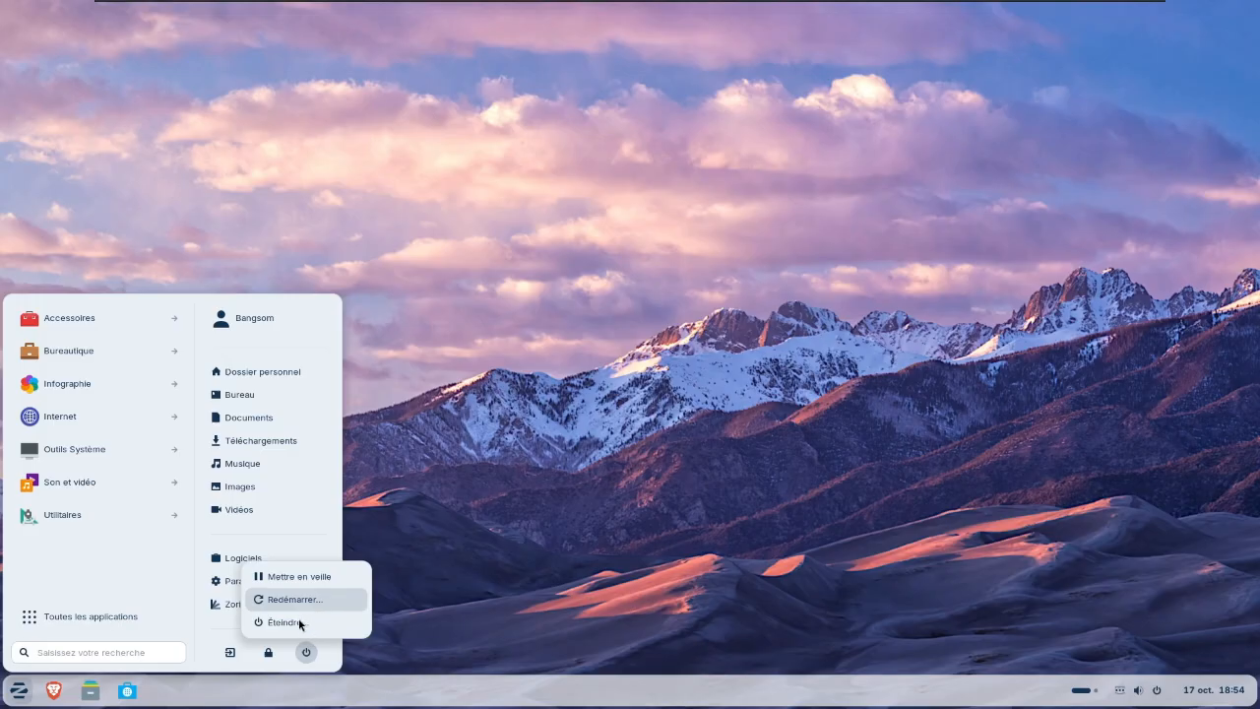
{"action": "left_click", "coordinate": [299, 622]}
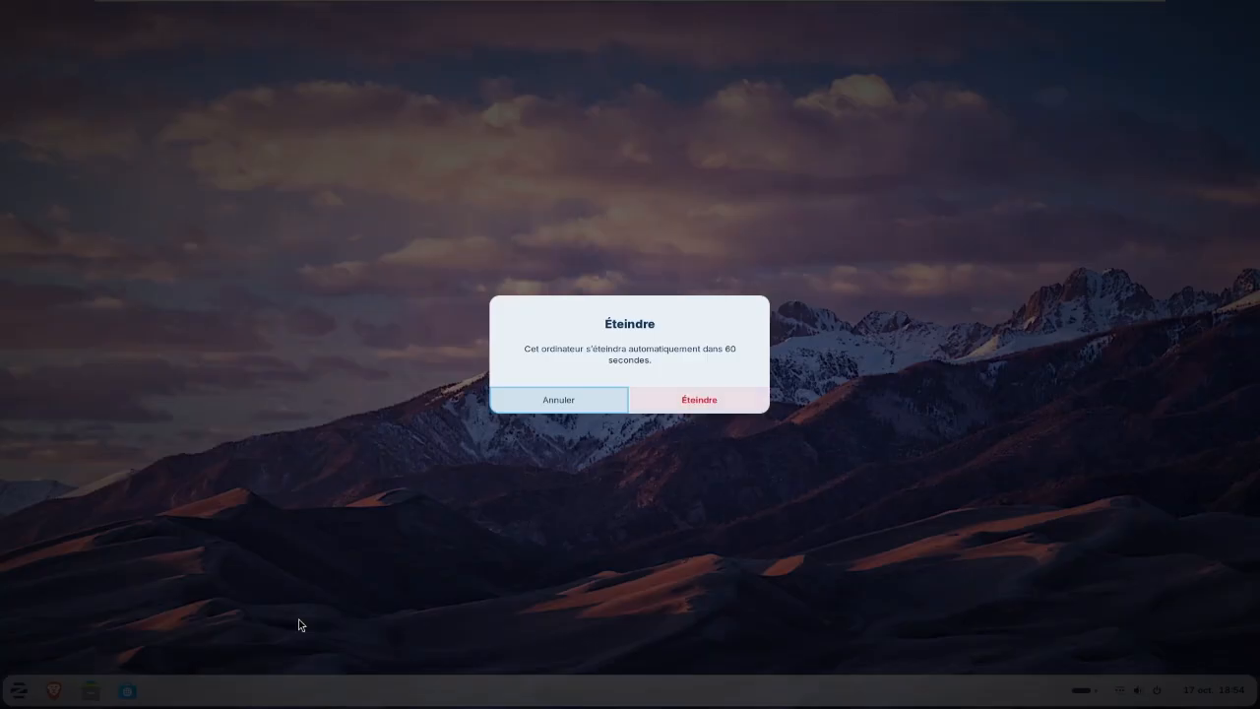
{"action": "left_click", "coordinate": [696, 401]}
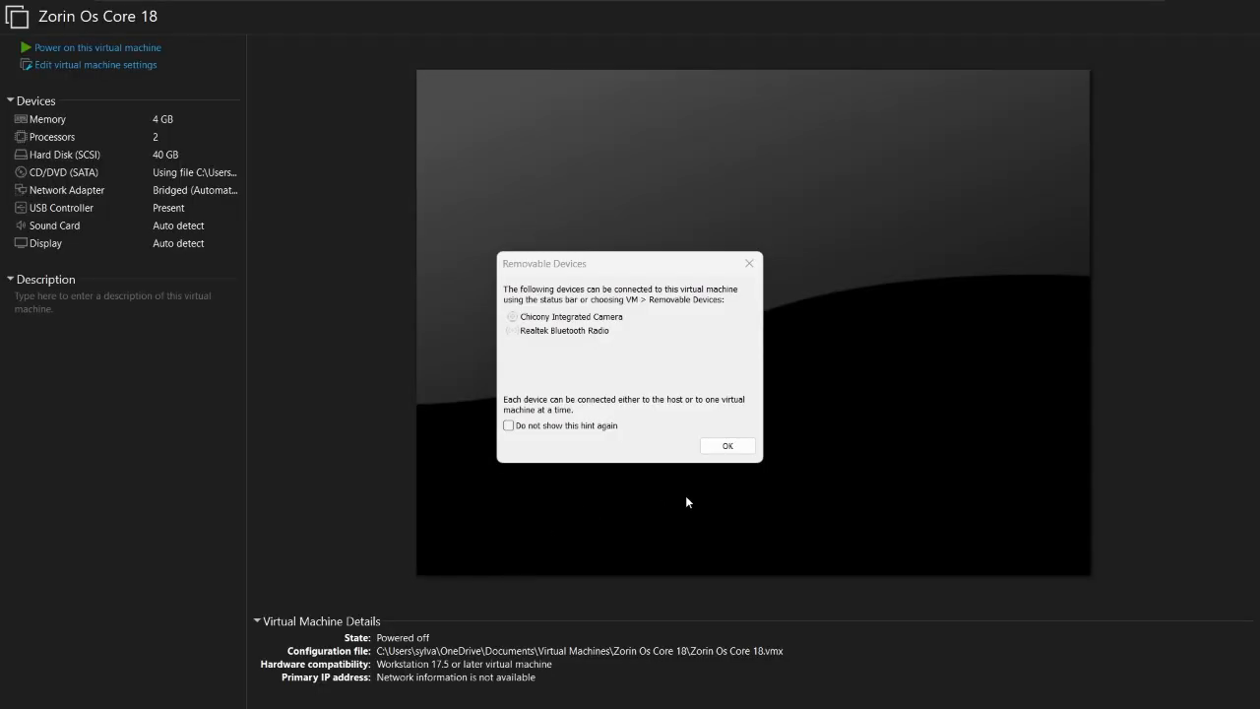
- Dismiss the removable devices hint and close VMware Workstation to return to the Windows desktop
{"action": "left_click", "coordinate": [733, 445]}
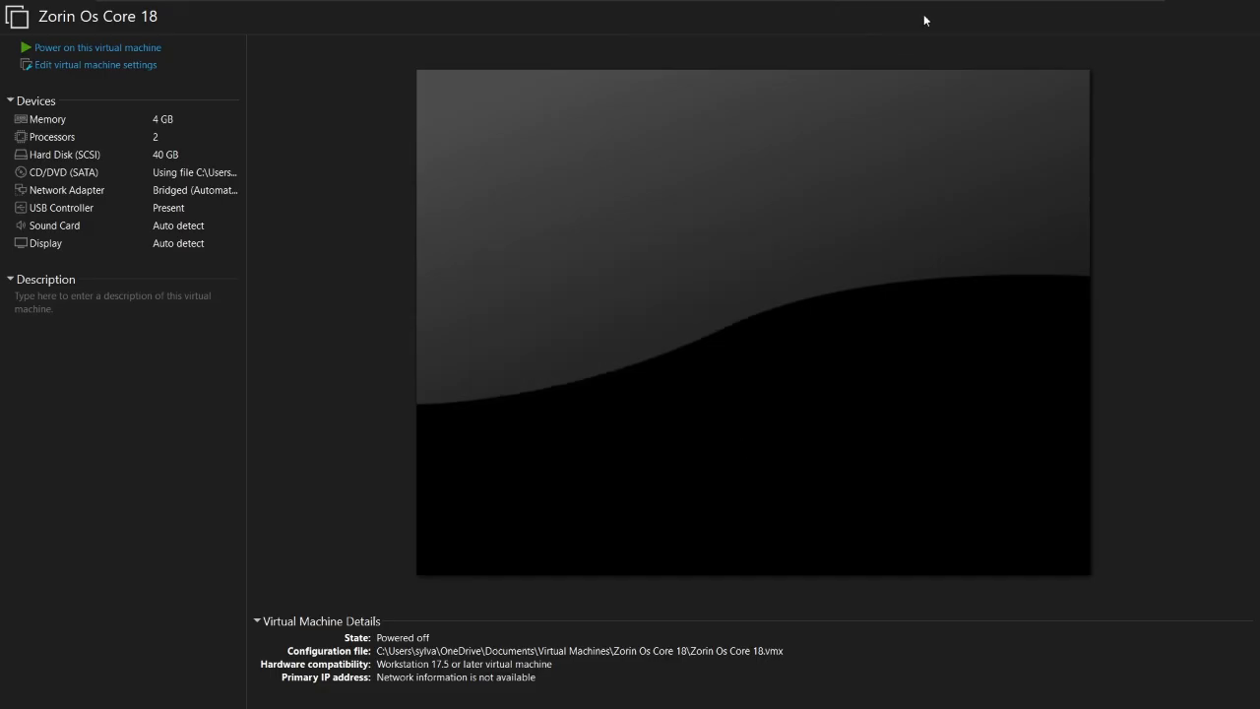
{"action": "mouse_move", "coordinate": [913, 6]}
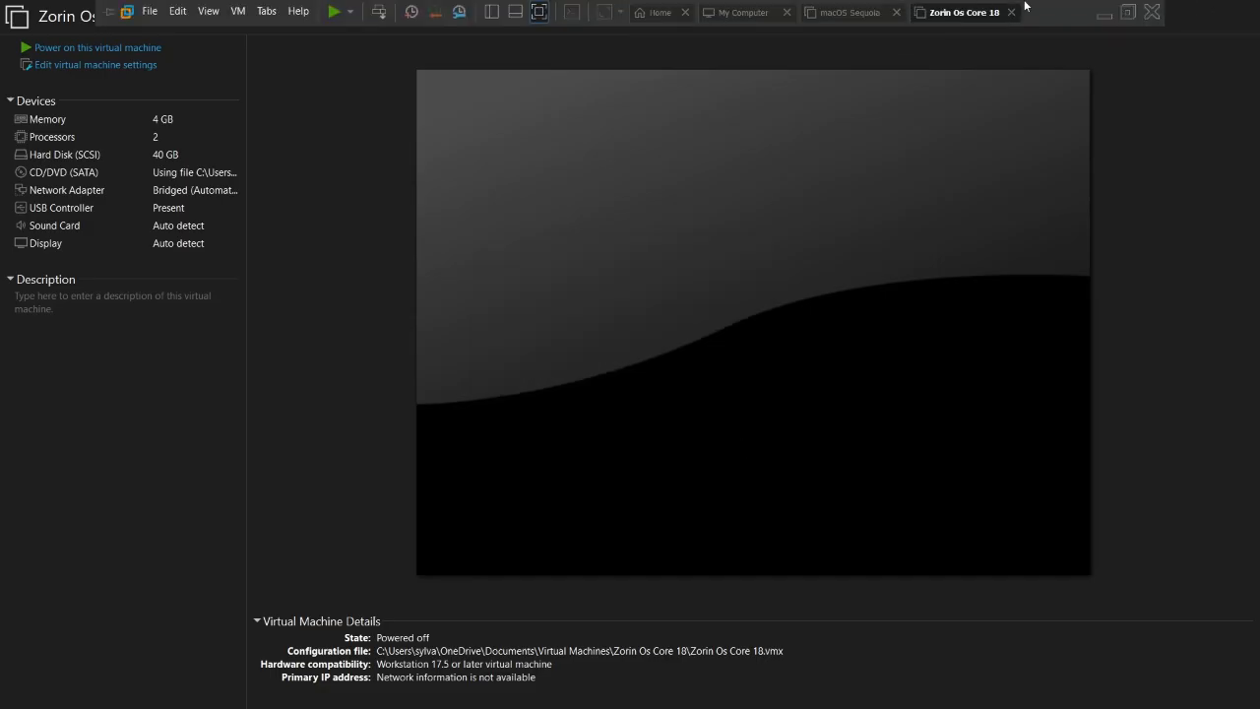
{"action": "left_click", "coordinate": [1158, 15]}
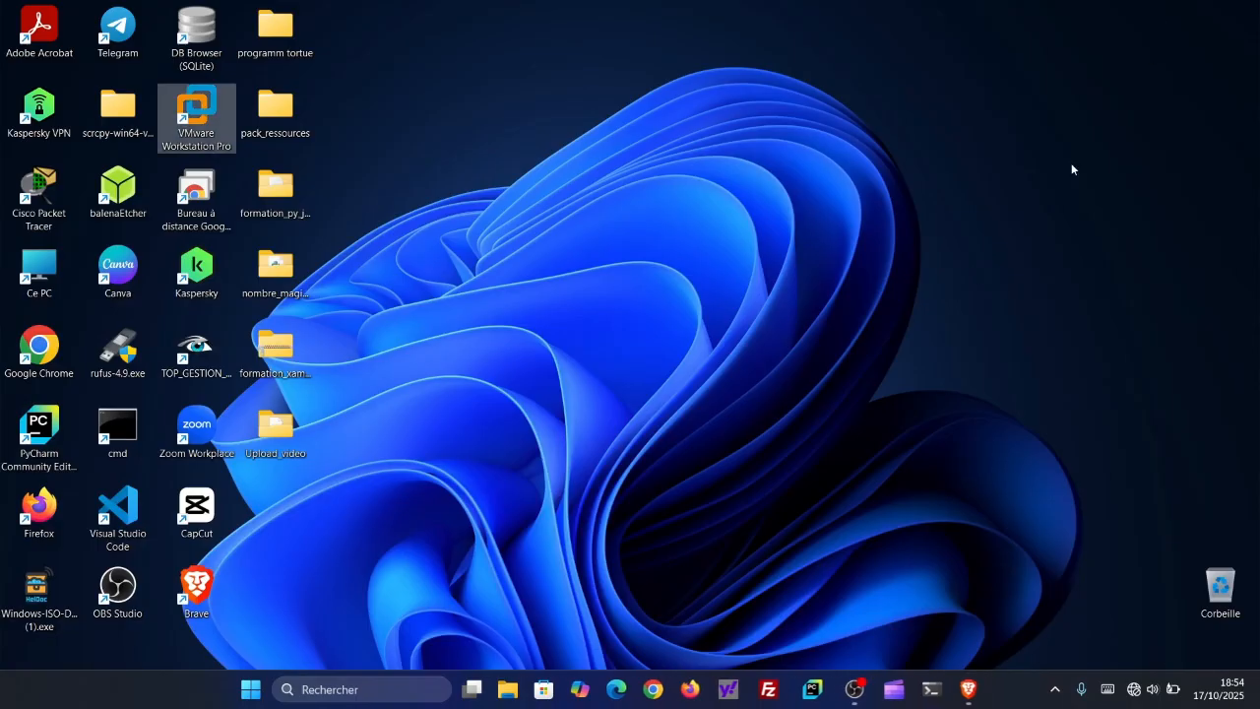